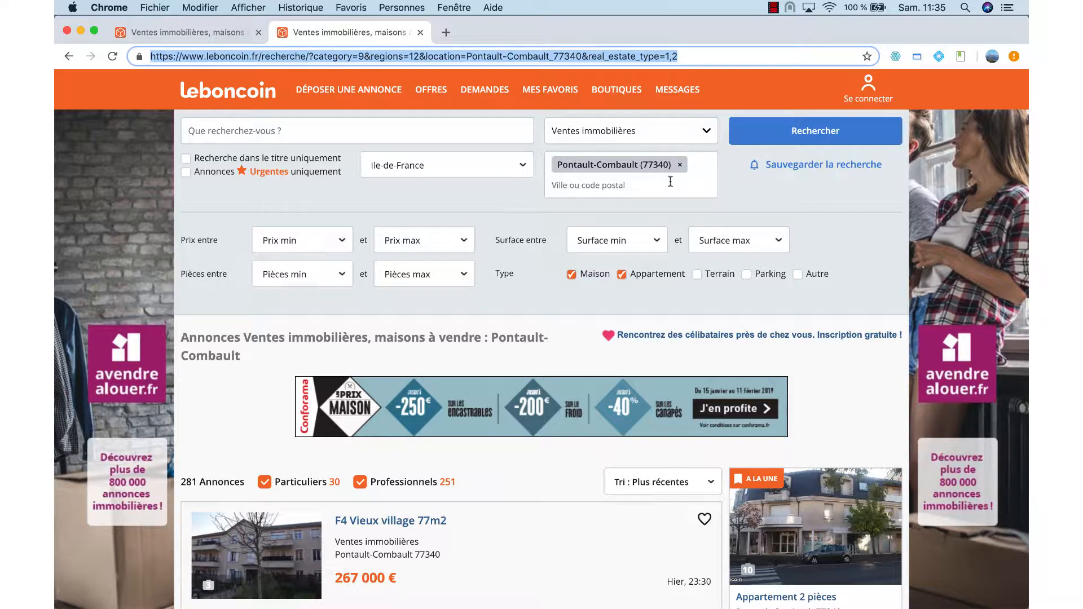
# - Look through the Pontault-Combault house and apartment sale listings, examining their titles, prices and posting dates
pyautogui.scroll(-2, 541, 282)
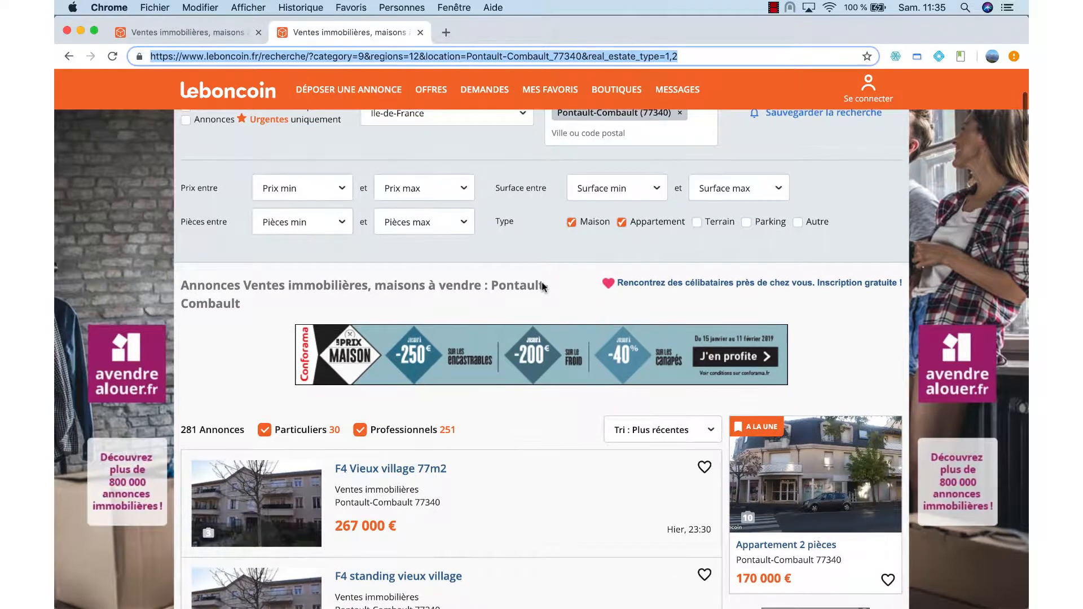
pyautogui.scroll(-6, 542, 285)
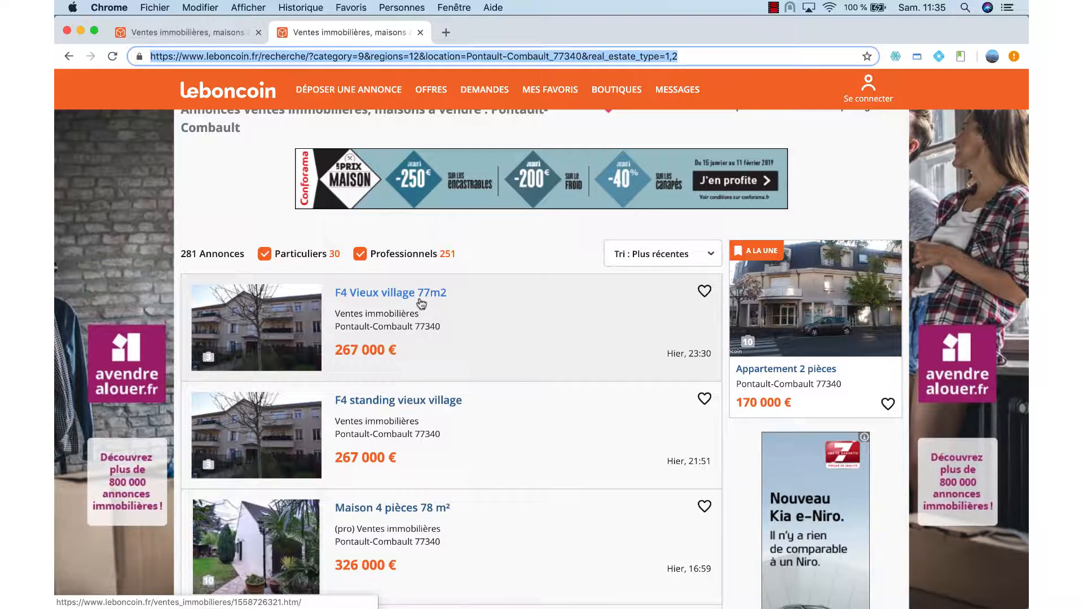
pyautogui.scroll(-3, 467, 314)
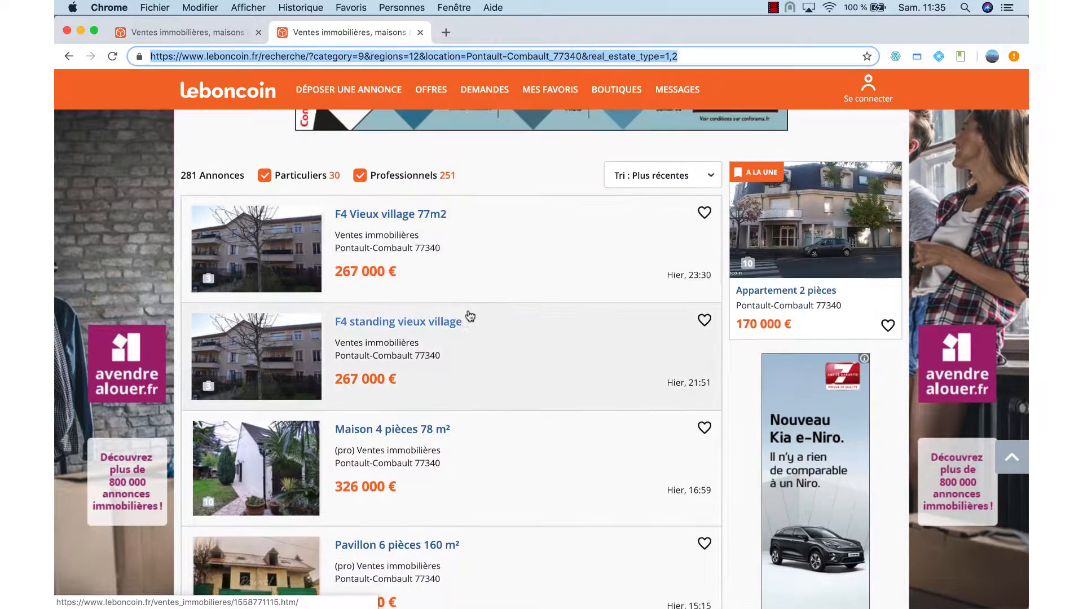
pyautogui.scroll(-4, 468, 316)
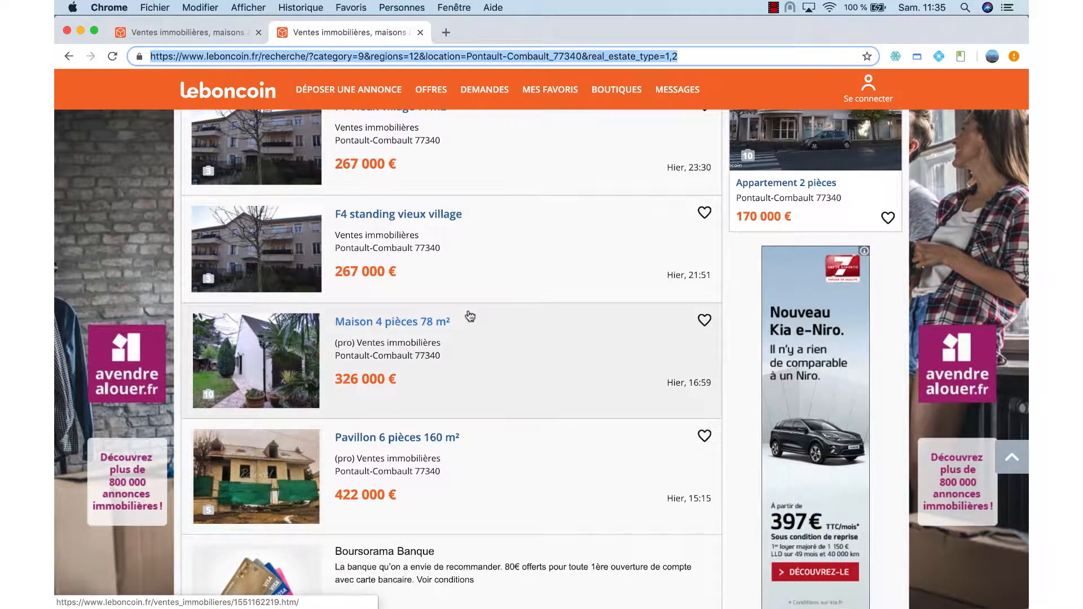
pyautogui.scroll(2, 469, 316)
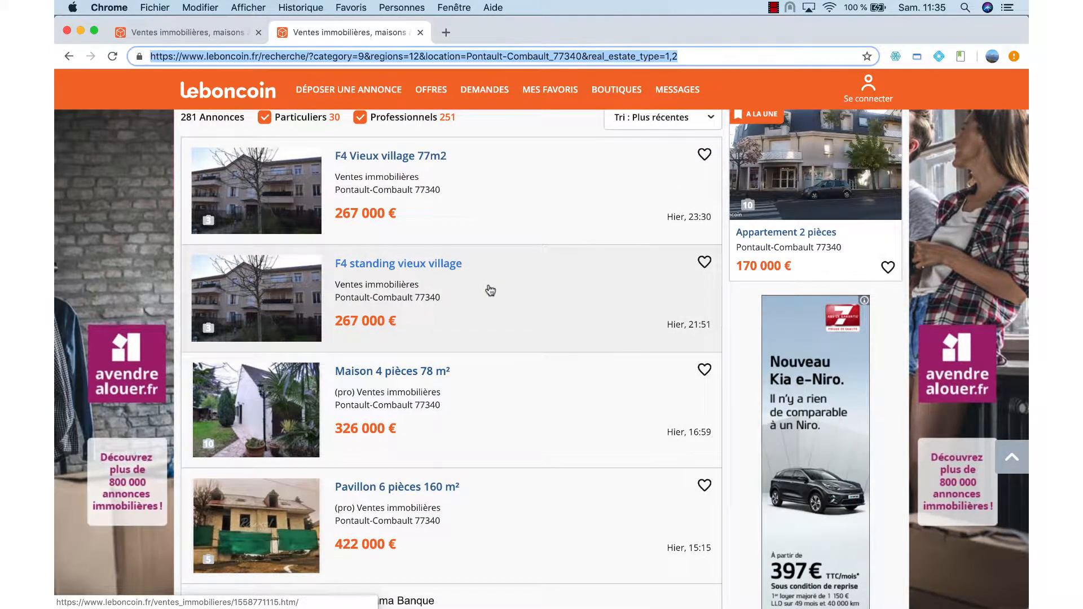
pyautogui.scroll(-2, 492, 291)
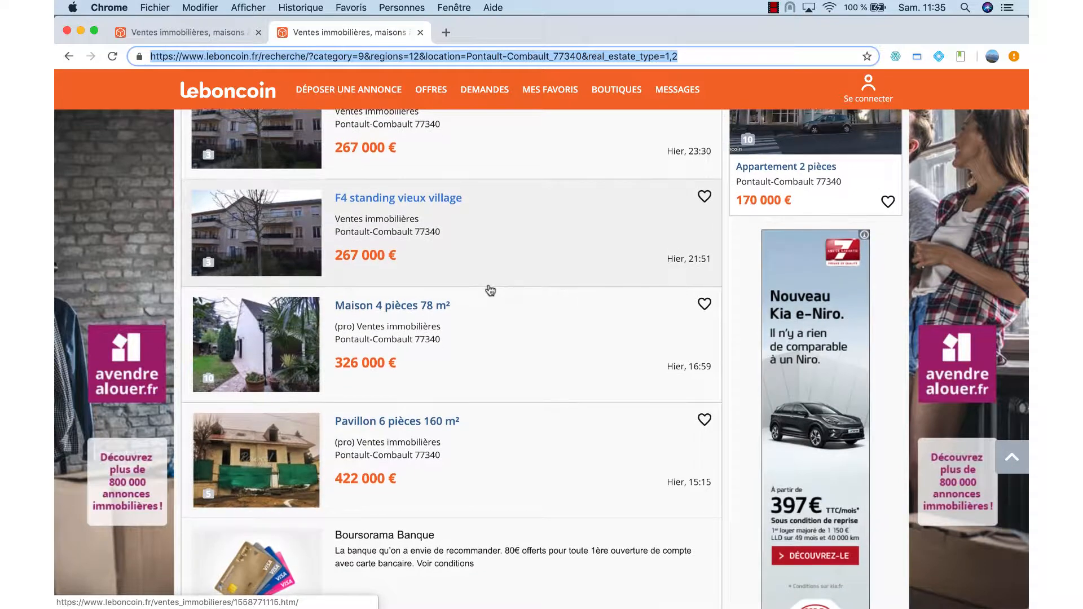
pyautogui.scroll(-2, 490, 291)
pyautogui.scroll(-1, 517, 311)
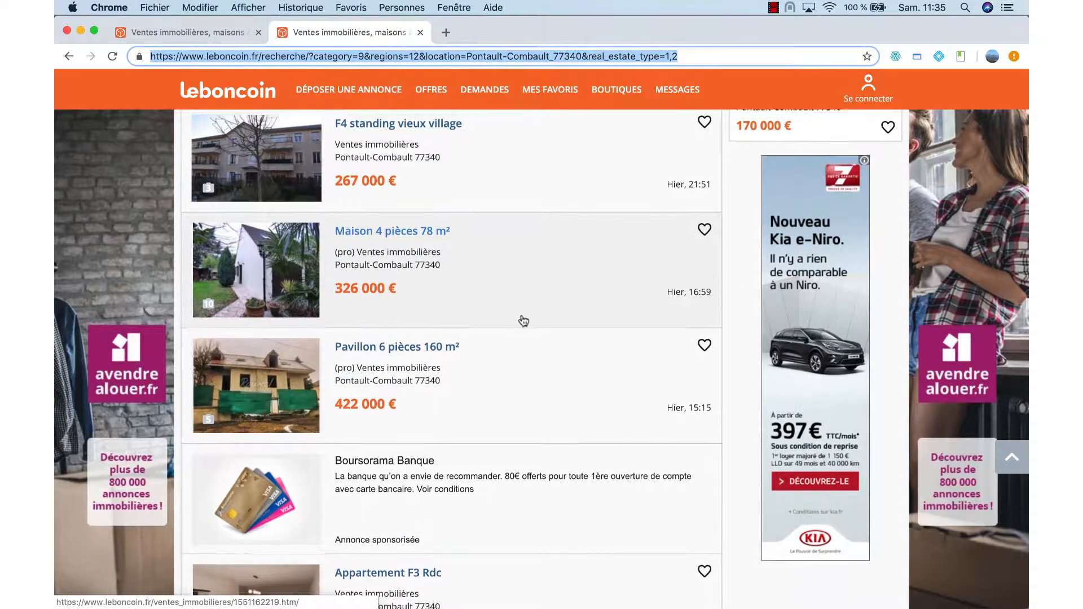
pyautogui.scroll(-6, 528, 346)
pyautogui.scroll(-3, 530, 350)
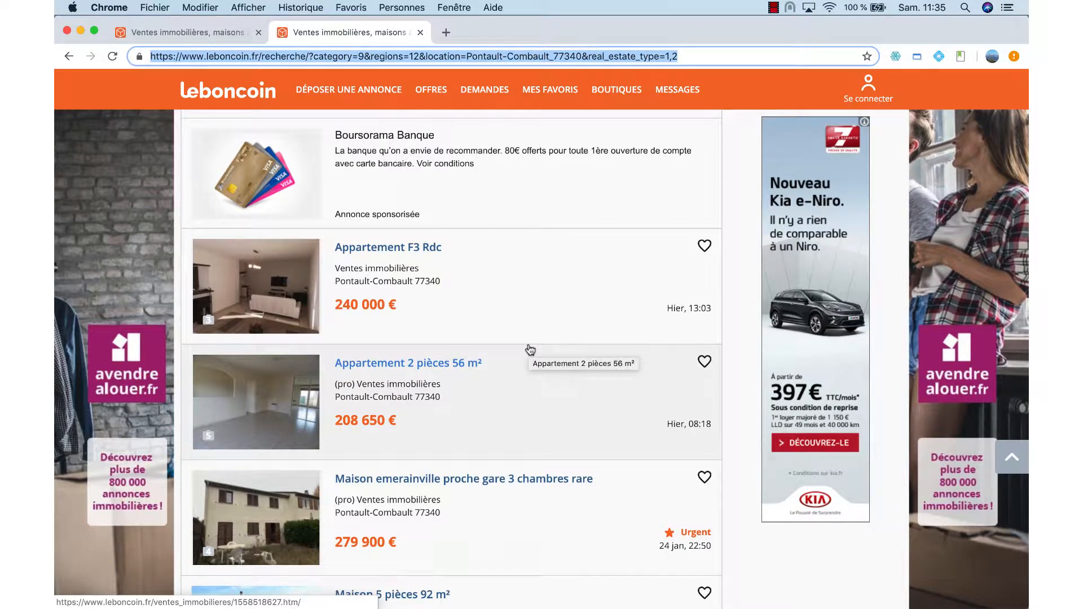
pyautogui.scroll(-15, 530, 350)
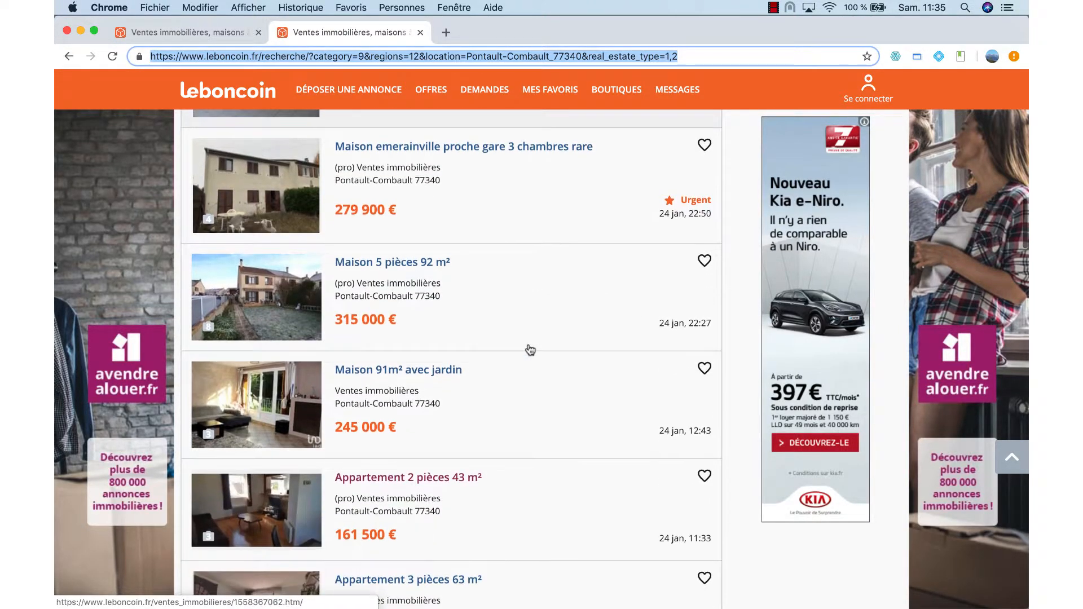
pyautogui.scroll(5, 531, 350)
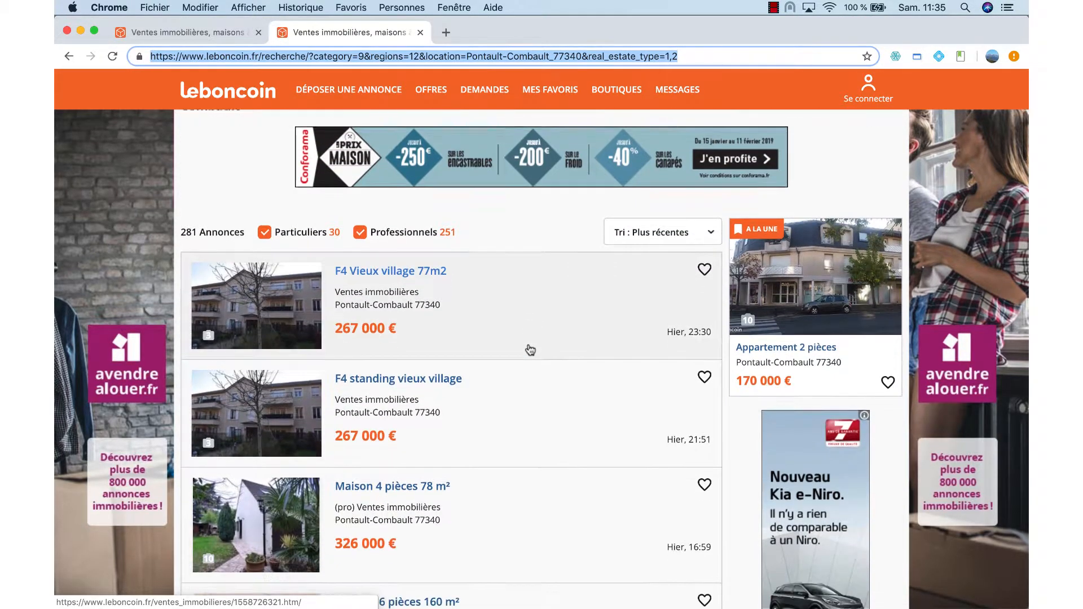
pyautogui.scroll(2, 530, 349)
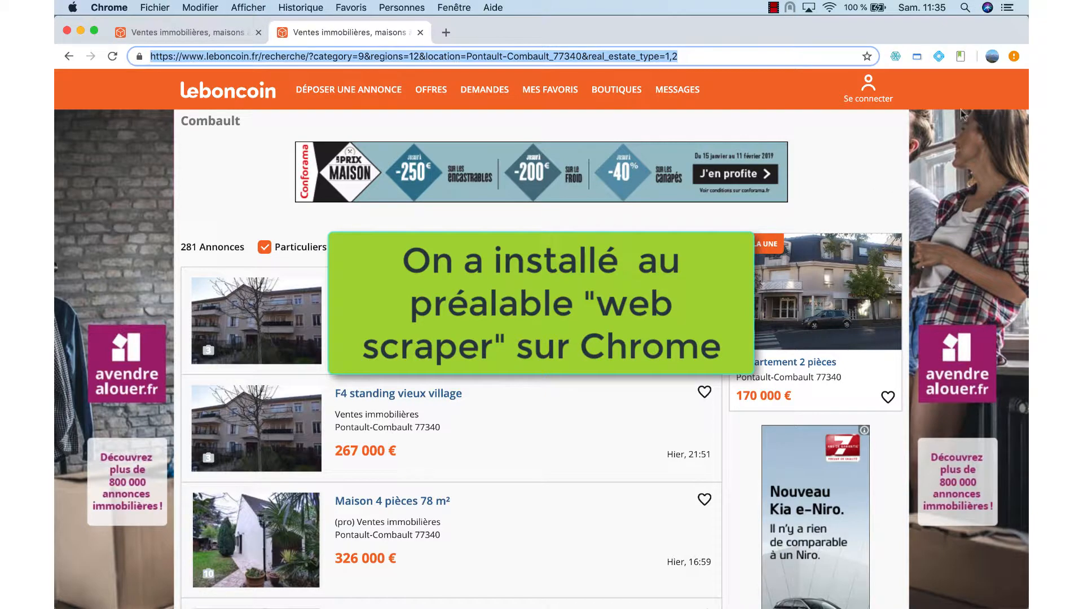
# - Open the browser's developer tools for the listings page and show the Web Scraper extension
pyautogui.click(1014, 57)
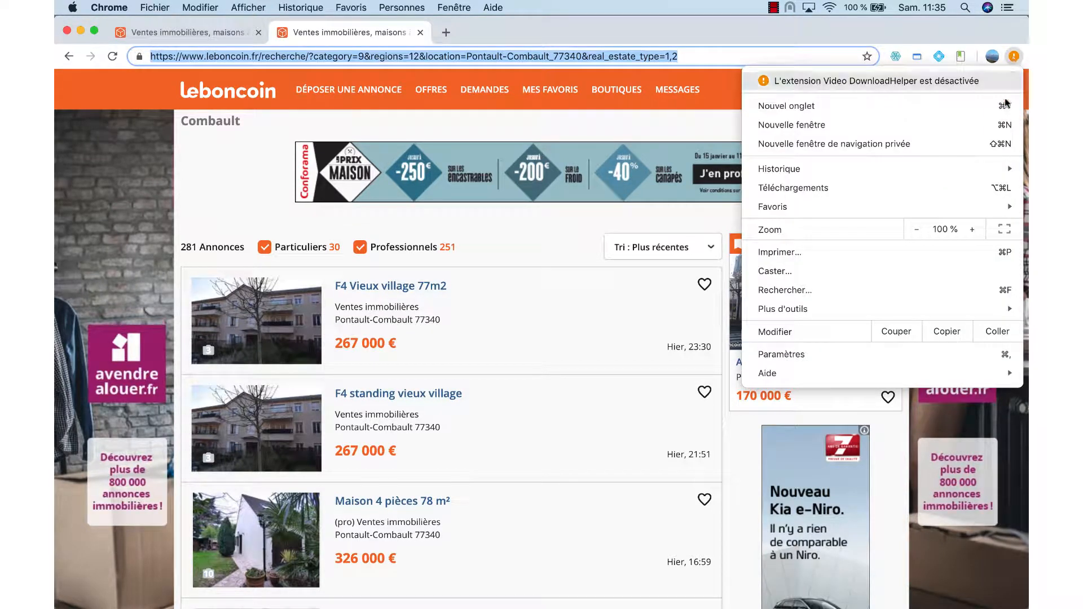
pyautogui.moveTo(907, 308)
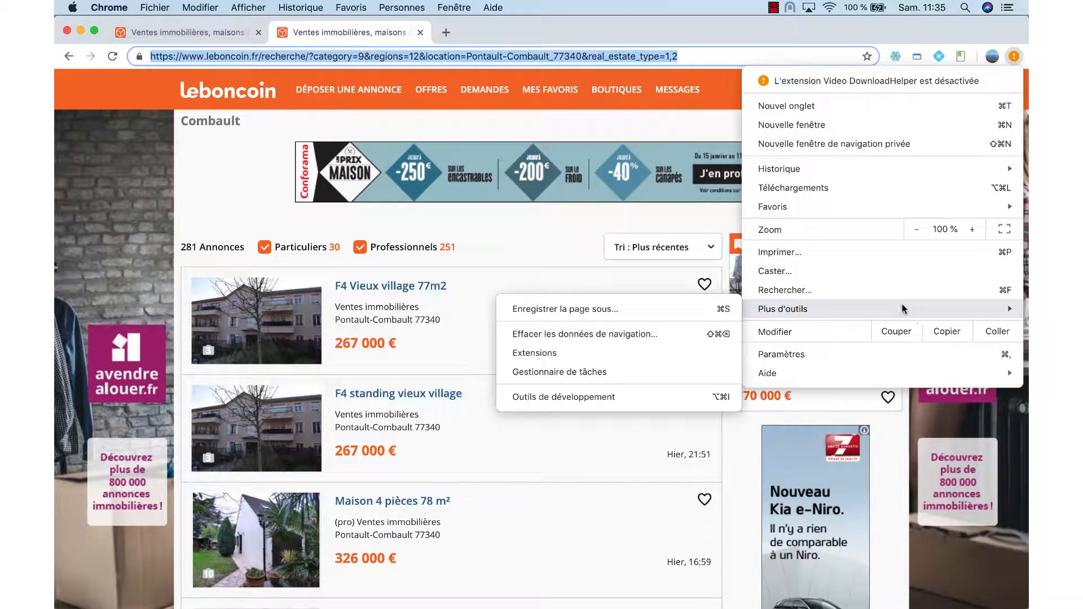
pyautogui.click(643, 396)
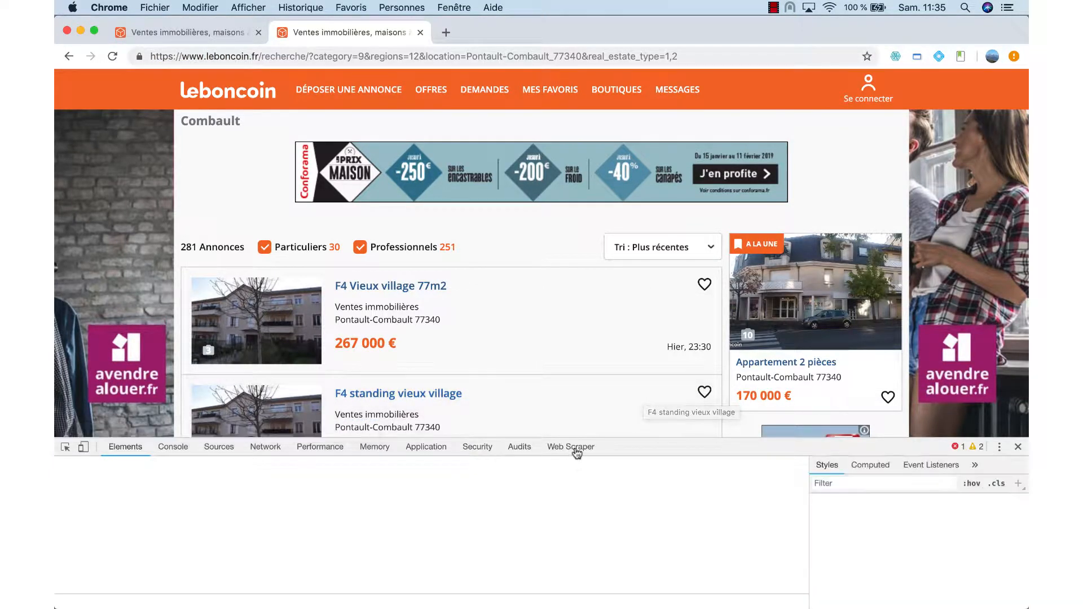
pyautogui.click(576, 448)
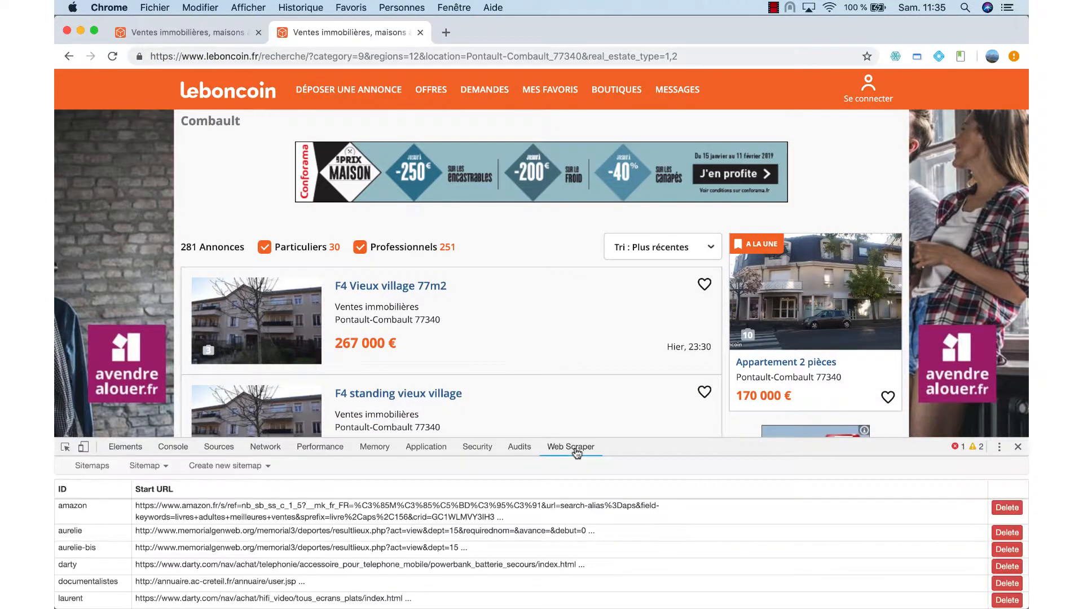
# - Start a new Web Scraper sitemap and name it leboncoin
pyautogui.click(254, 467)
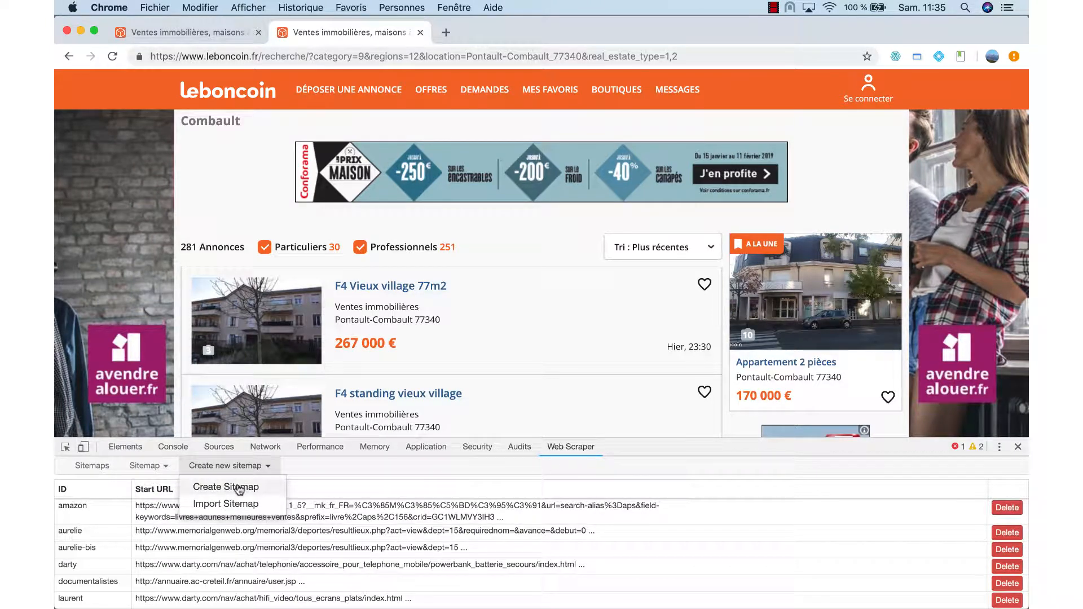
pyautogui.click(240, 489)
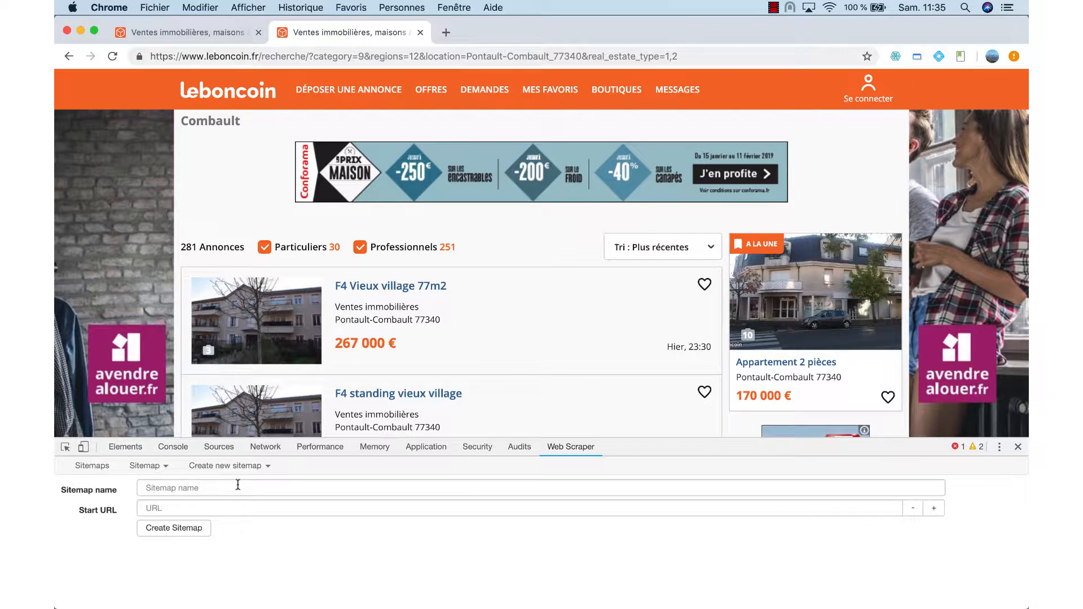
pyautogui.click(200, 488)
pyautogui.write('leboncoin')
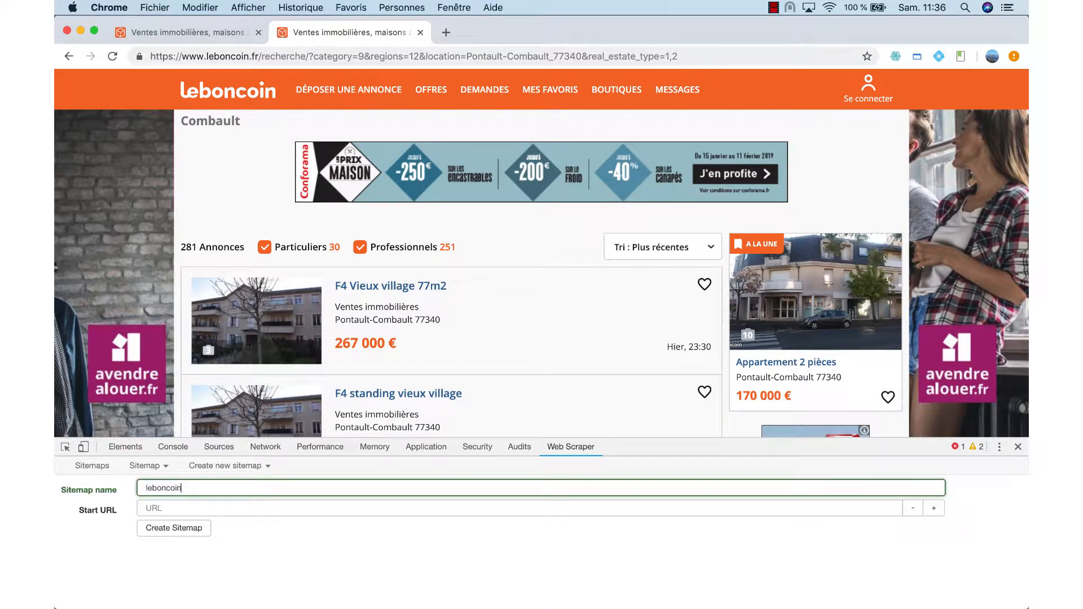
# - Copy the current search results page's address into the sitemap's start URL and create the sitemap
pyautogui.click(182, 508)
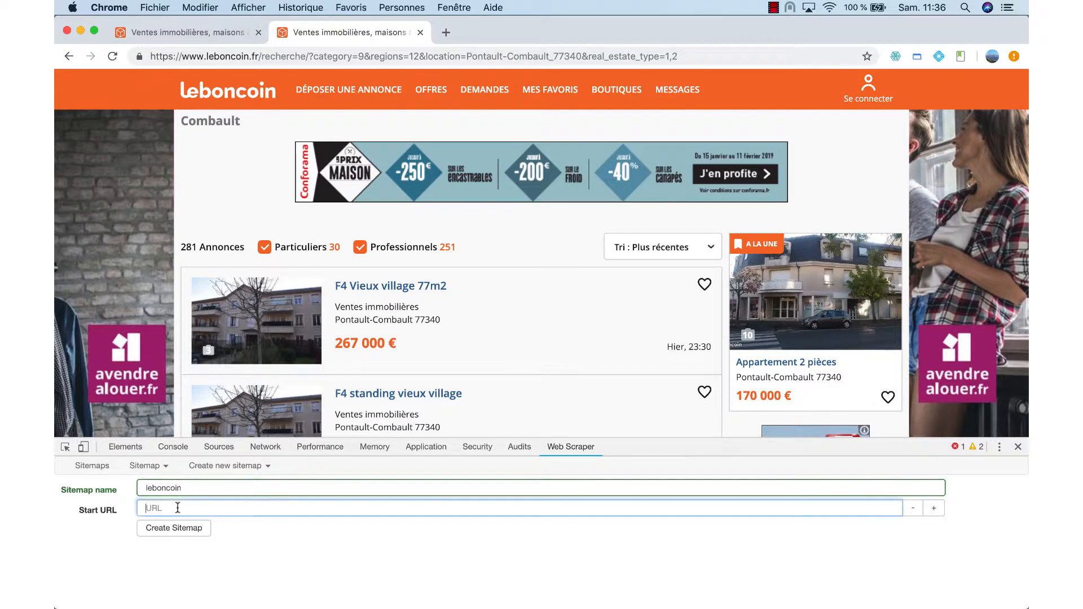
pyautogui.click(389, 57)
pyautogui.press('super+c')
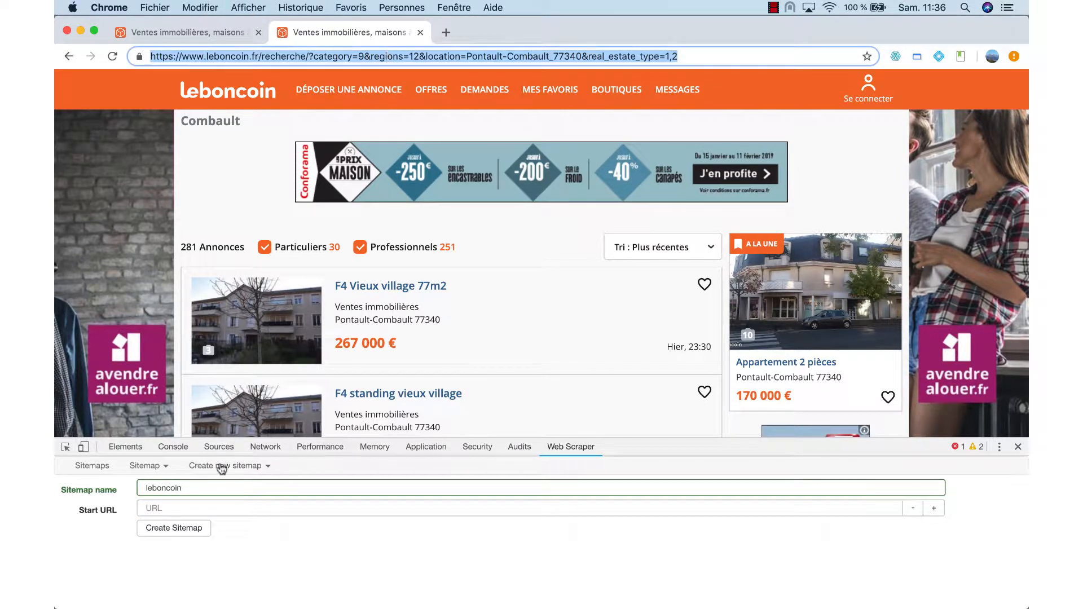
pyautogui.click(189, 508)
pyautogui.press('super+v')
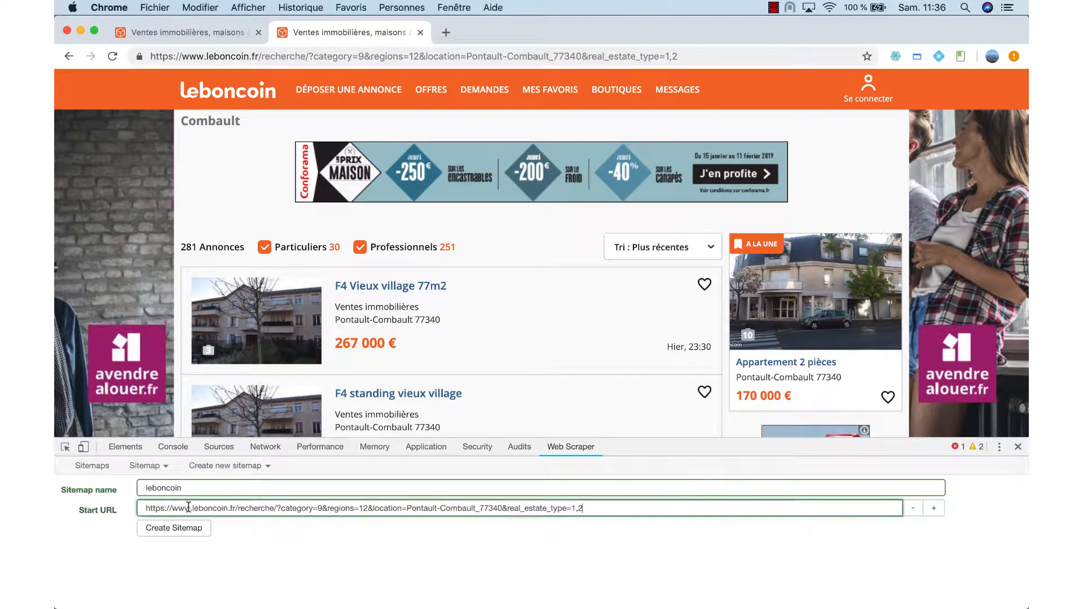
pyautogui.click(174, 530)
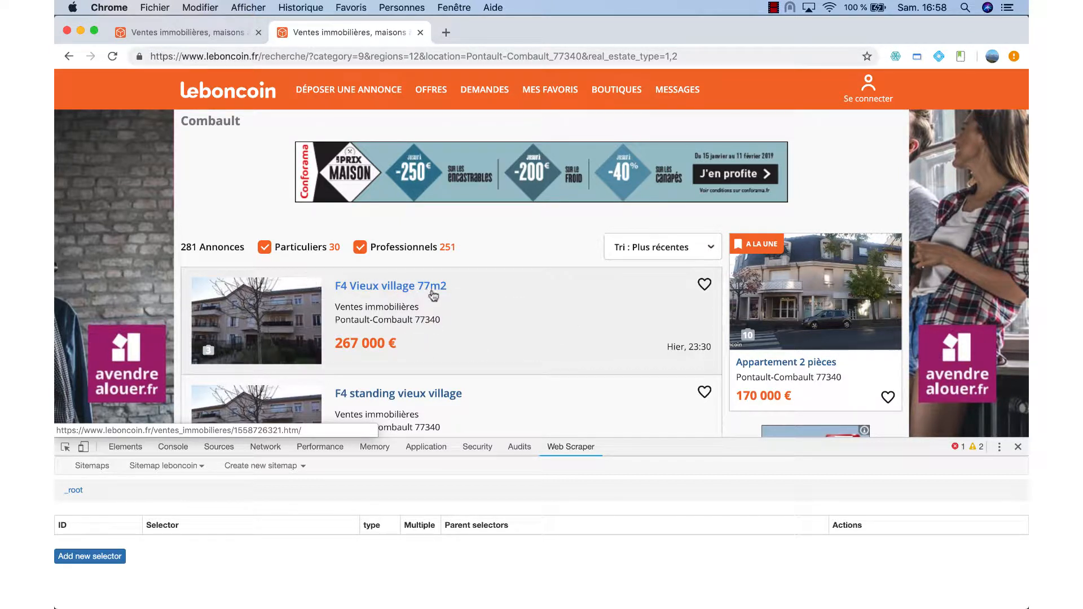
# - Examine the listings on the results page to identify which details each advert offers for scraping
pyautogui.scroll(-5, 458, 304)
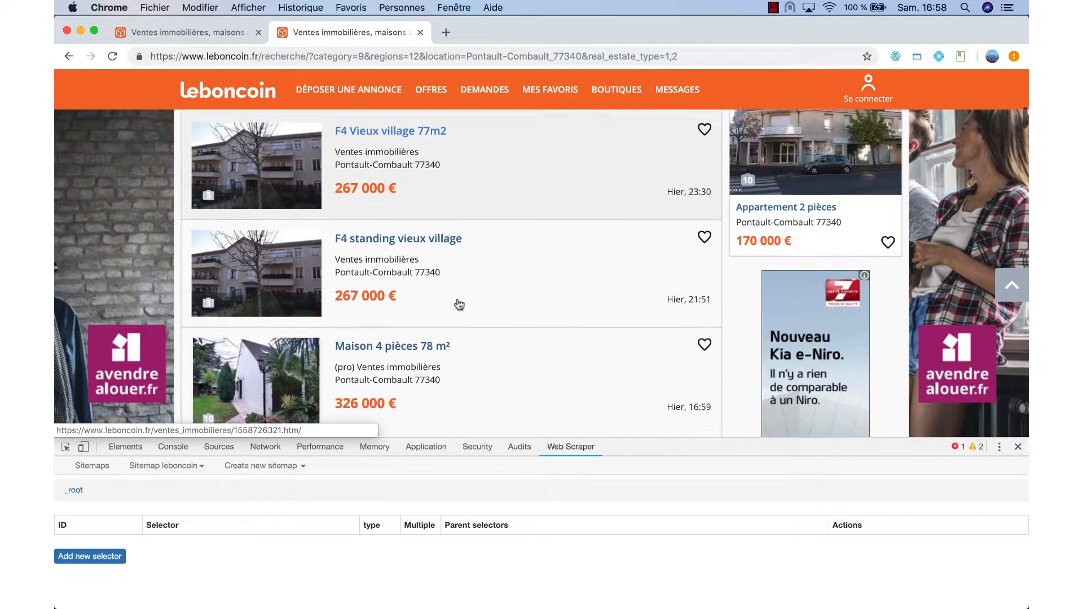
pyautogui.scroll(-1, 460, 305)
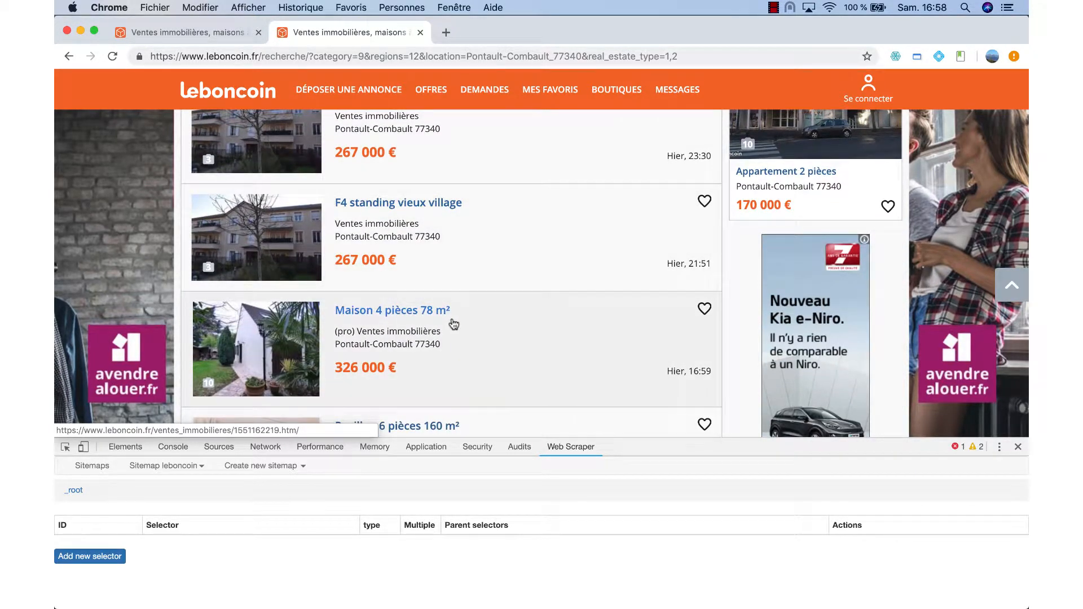
pyautogui.scroll(-1, 490, 225)
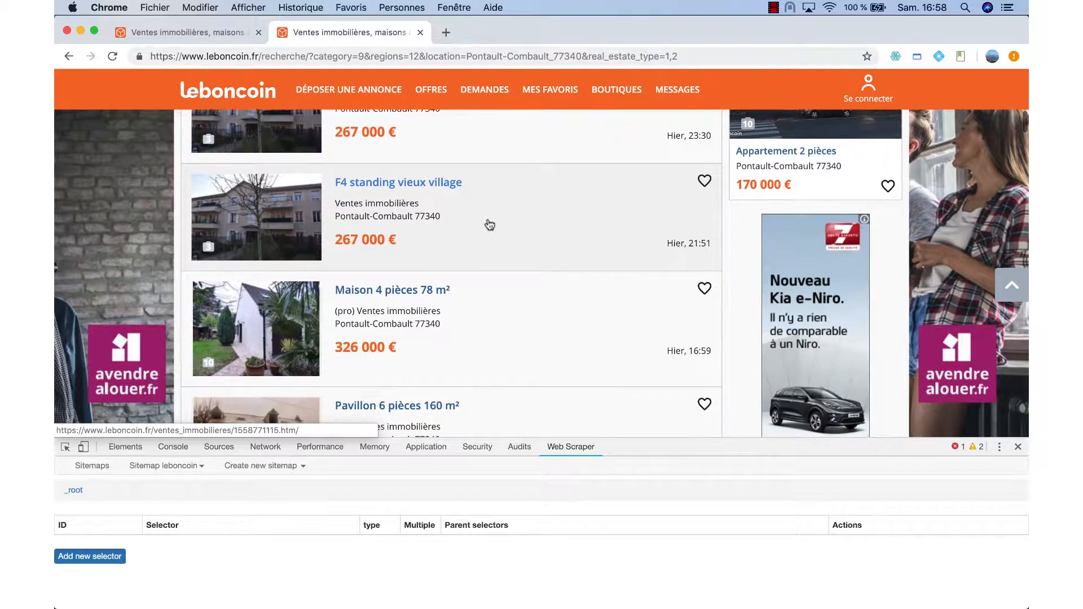
pyautogui.scroll(-3, 490, 225)
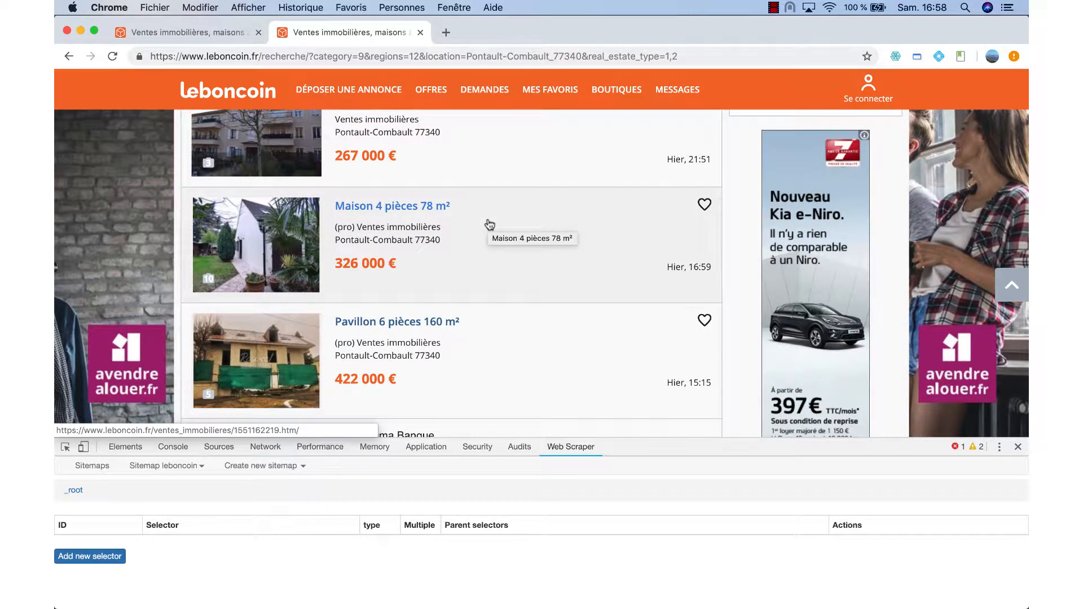
pyautogui.scroll(-1, 488, 224)
pyautogui.scroll(-3, 479, 347)
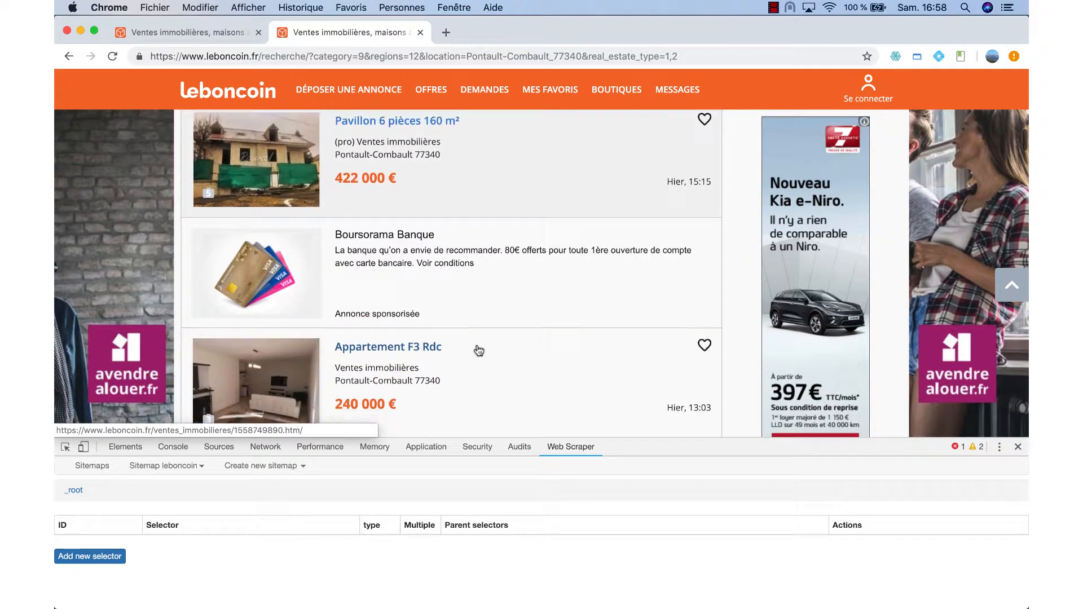
pyautogui.scroll(-3, 479, 351)
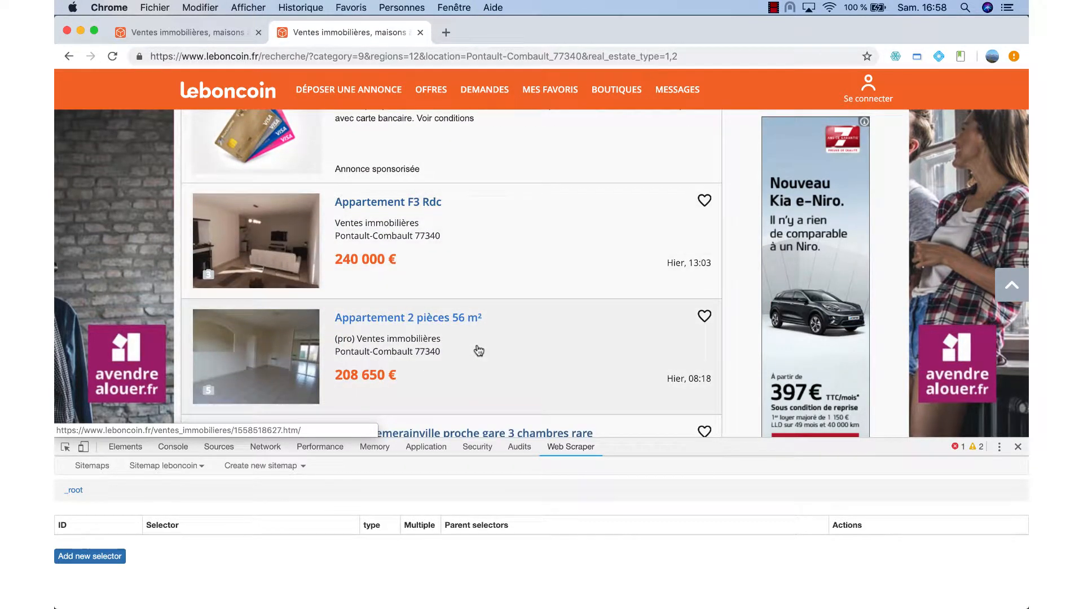
pyautogui.scroll(-1, 479, 350)
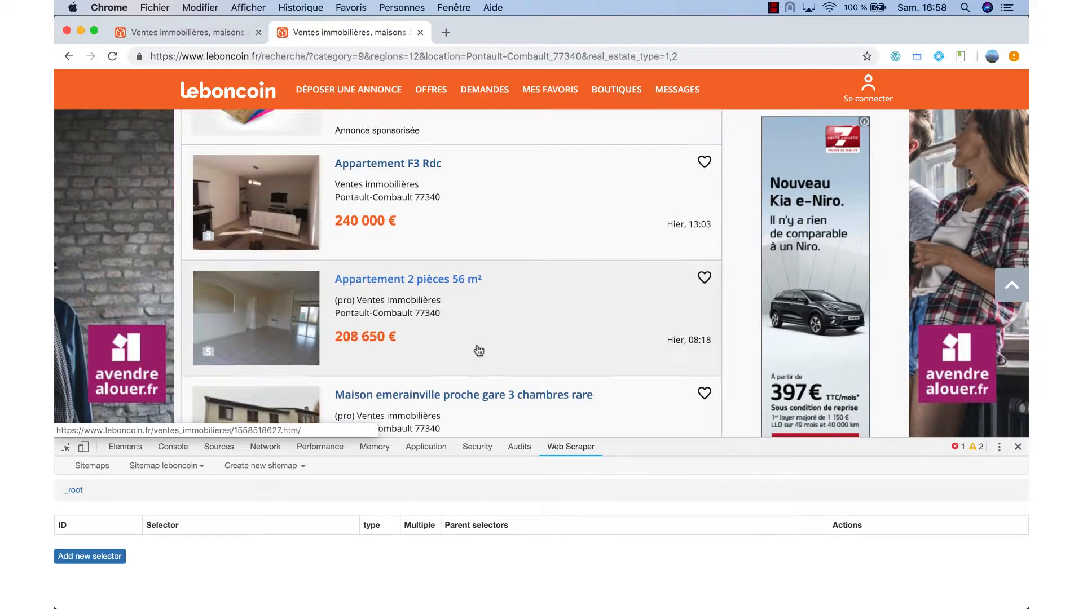
pyautogui.scroll(10, 479, 351)
pyautogui.scroll(2, 479, 351)
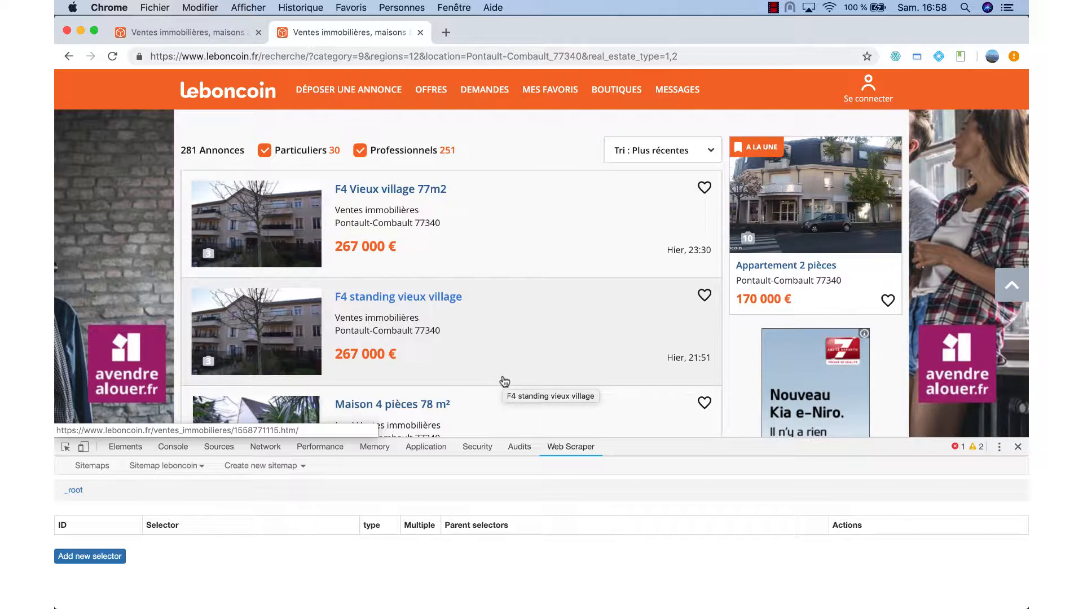
# - Add a new selector to the leboncoin sitemap with the id prix and the type Text
pyautogui.click(106, 557)
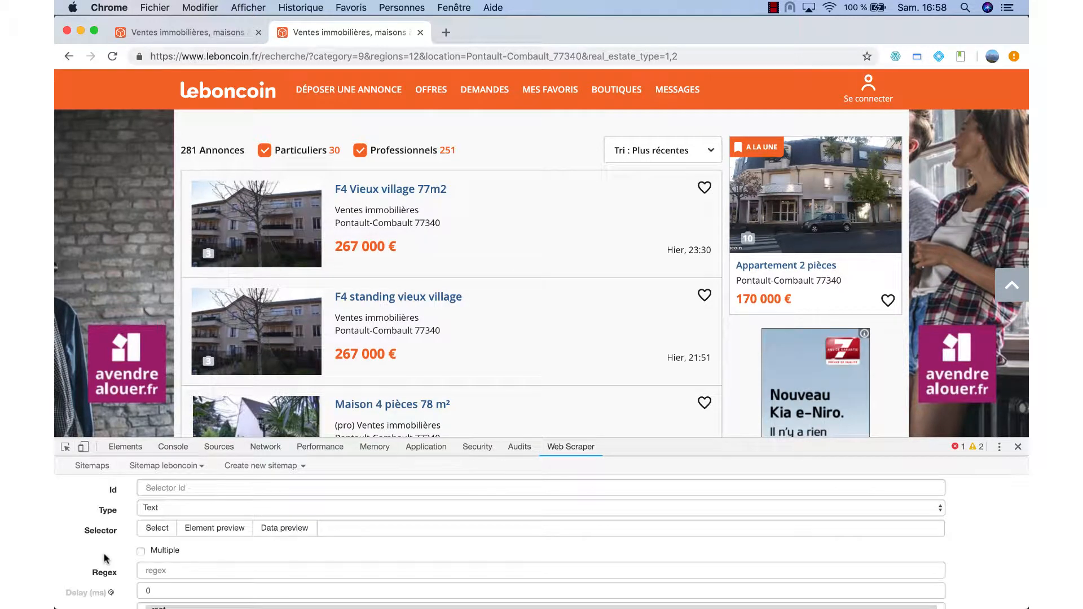
pyautogui.click(182, 488)
pyautogui.write('prix')
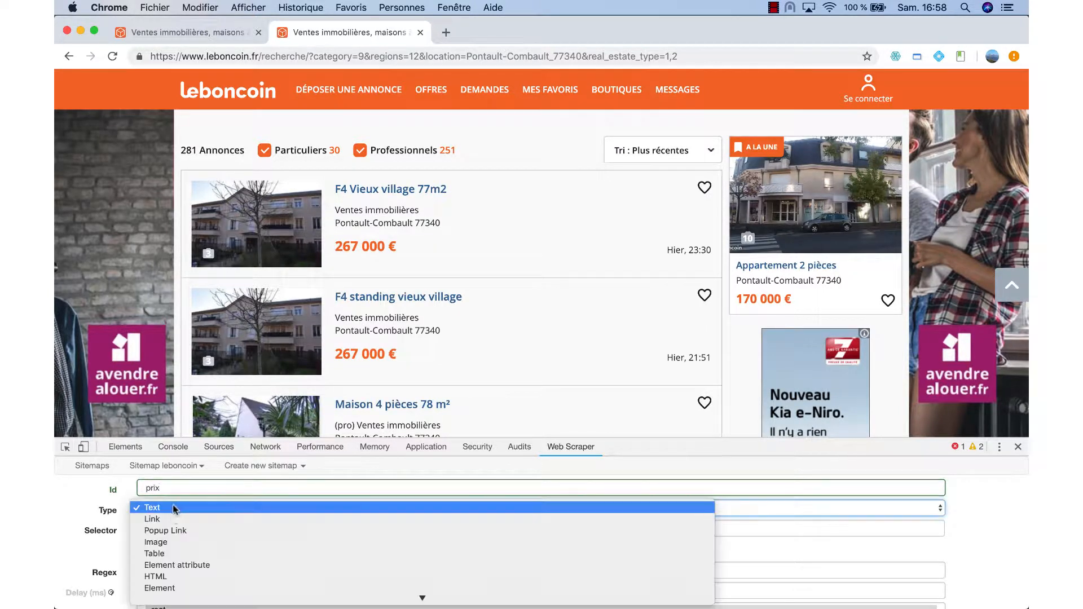
pyautogui.click(172, 511)
pyautogui.click(175, 508)
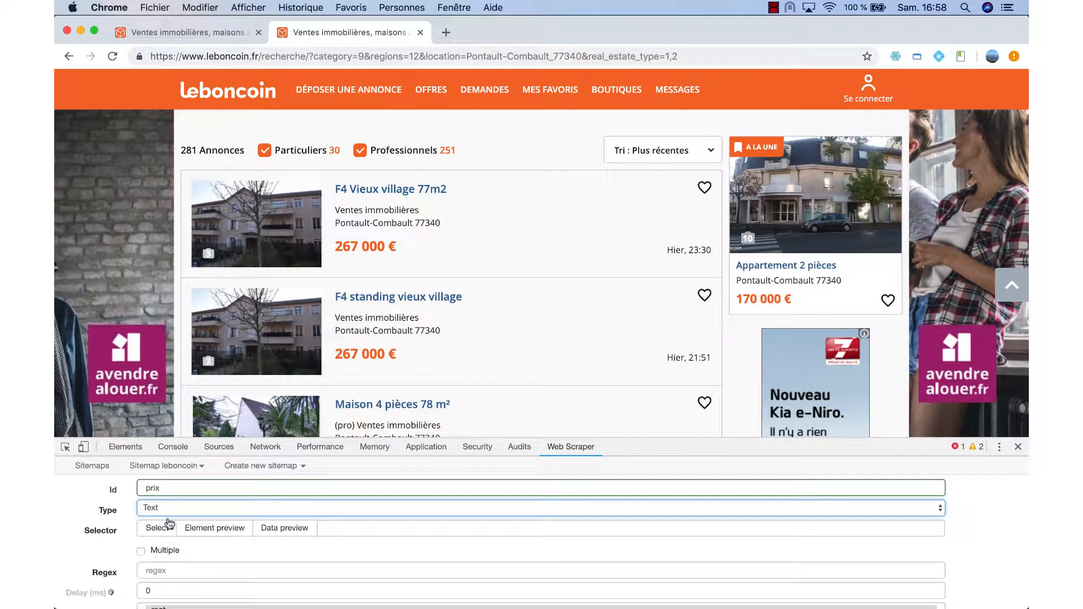
# - Pick the prices of the first two listings as the prix selector's target elements and finish the selection
pyautogui.click(160, 531)
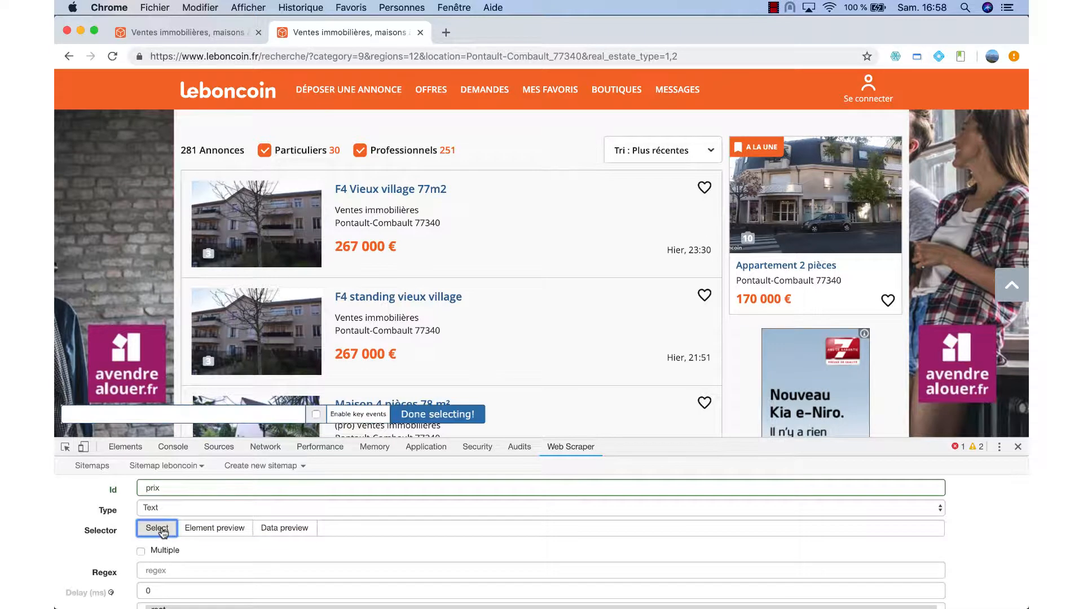
pyautogui.click(383, 255)
pyautogui.click(373, 354)
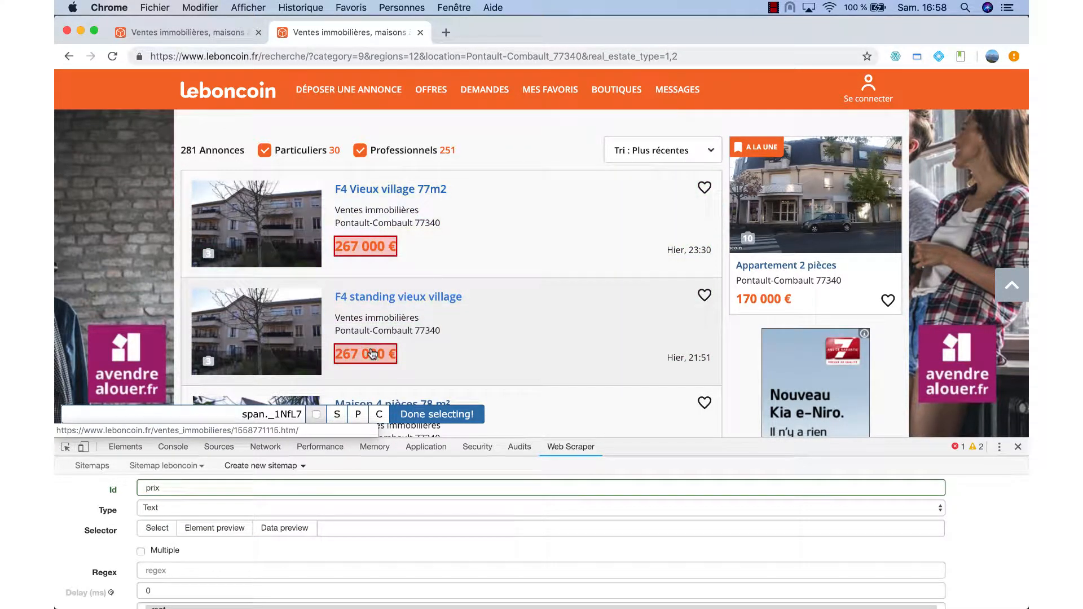
pyautogui.scroll(-4, 366, 354)
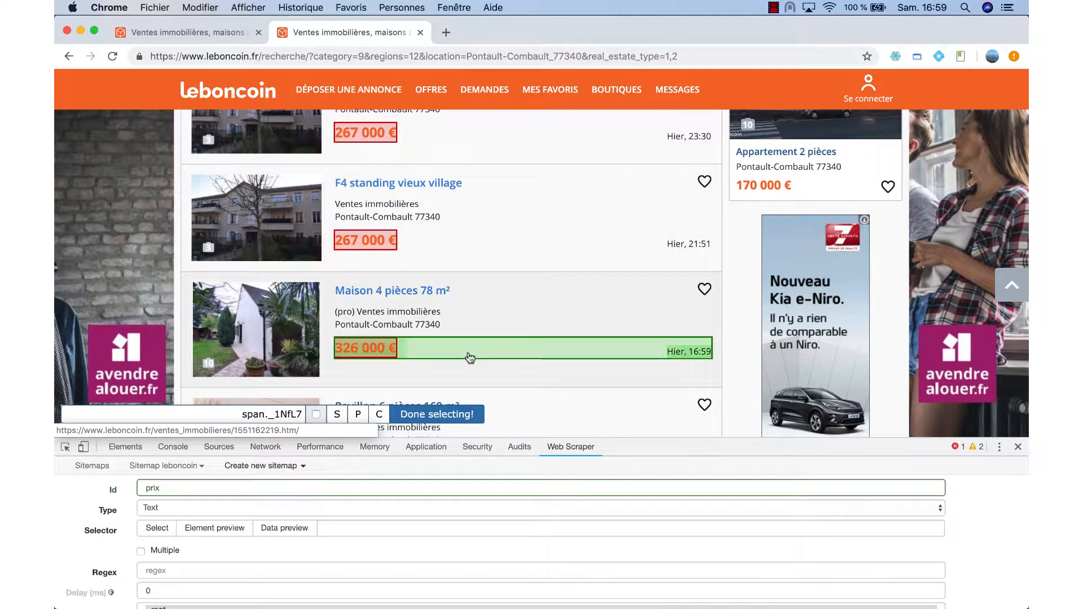
pyautogui.scroll(-4, 471, 358)
pyautogui.scroll(-2, 470, 358)
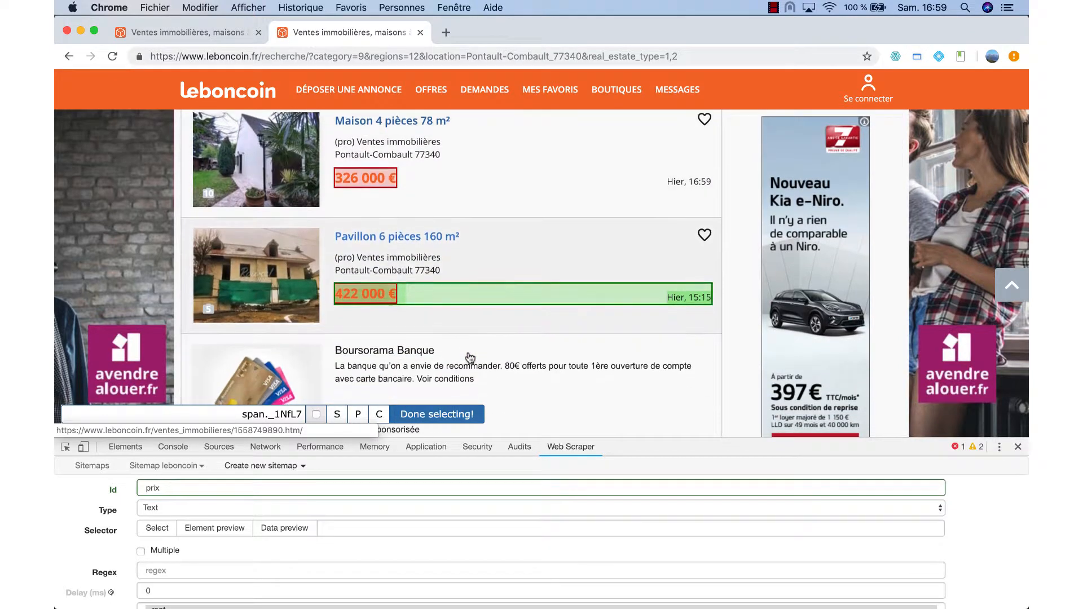
pyautogui.click(435, 414)
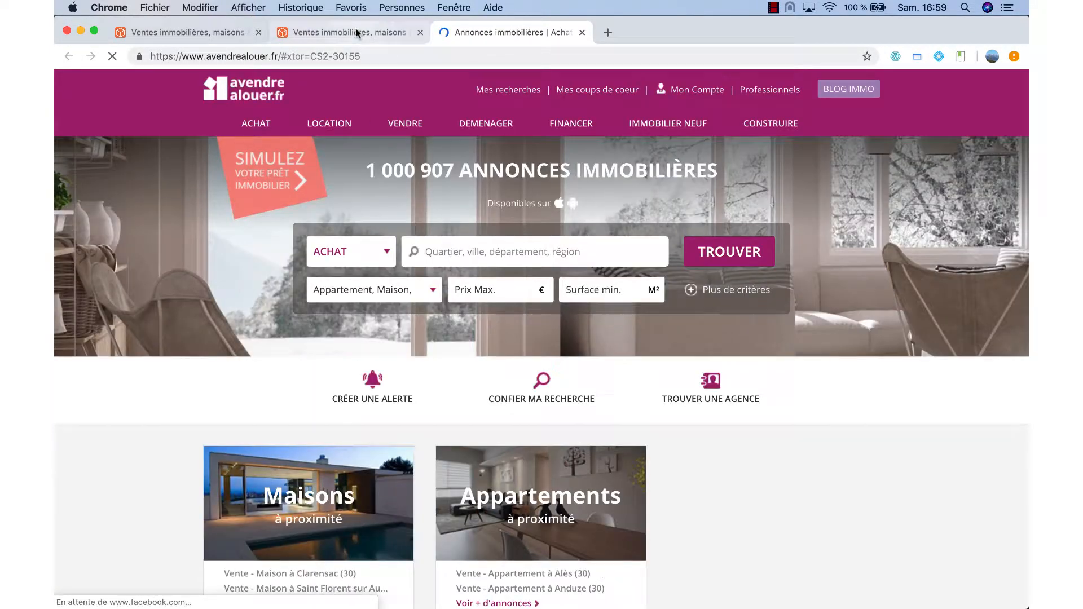
pyautogui.click(356, 34)
pyautogui.click(442, 413)
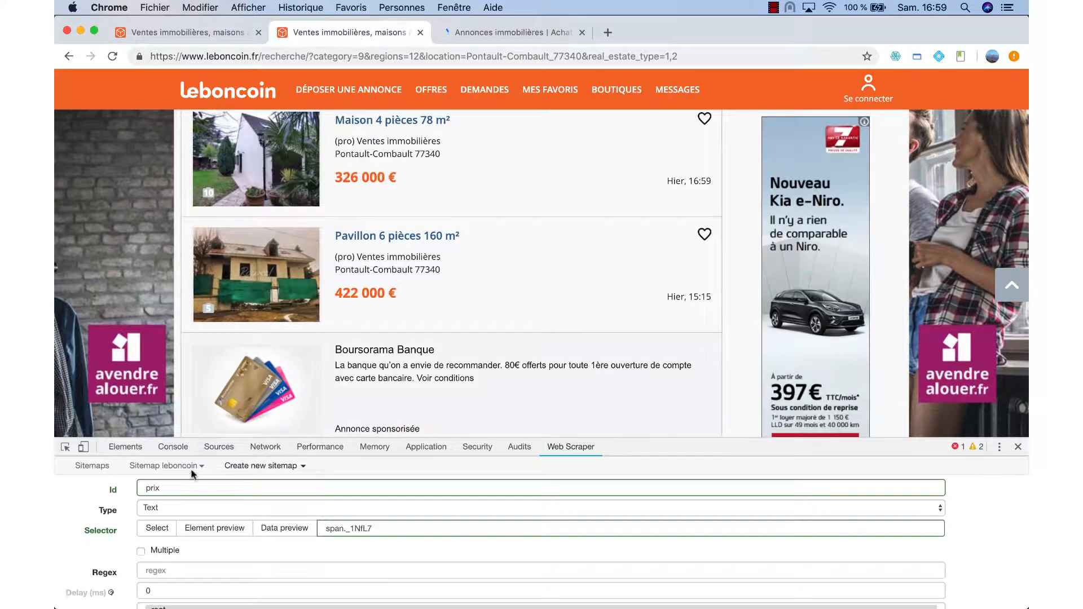
# - Enable Multiple for the prix selector and save it
pyautogui.click(141, 552)
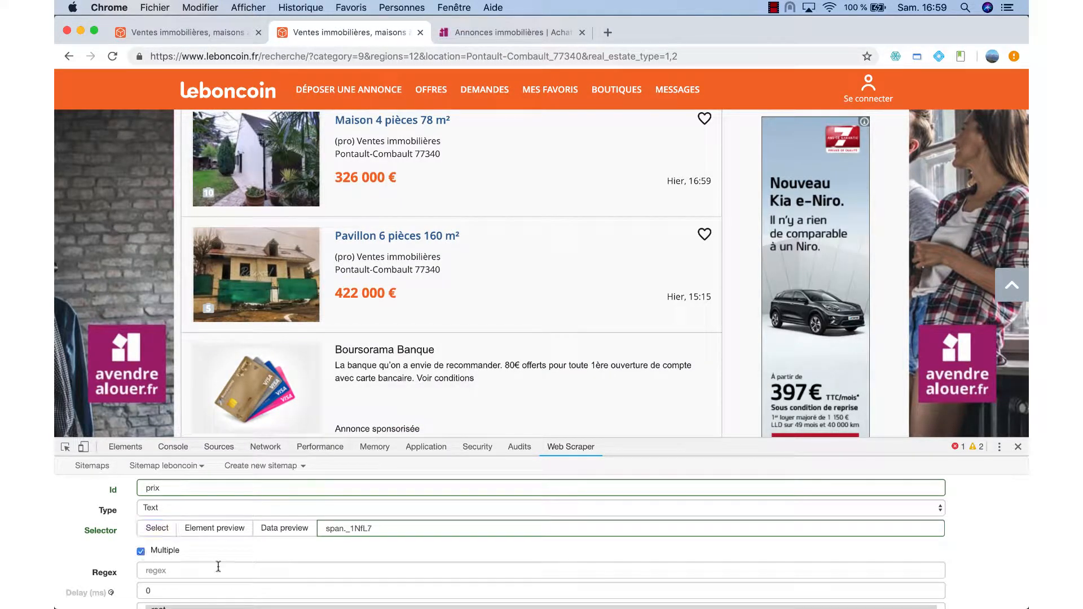
pyautogui.scroll(-2, 218, 566)
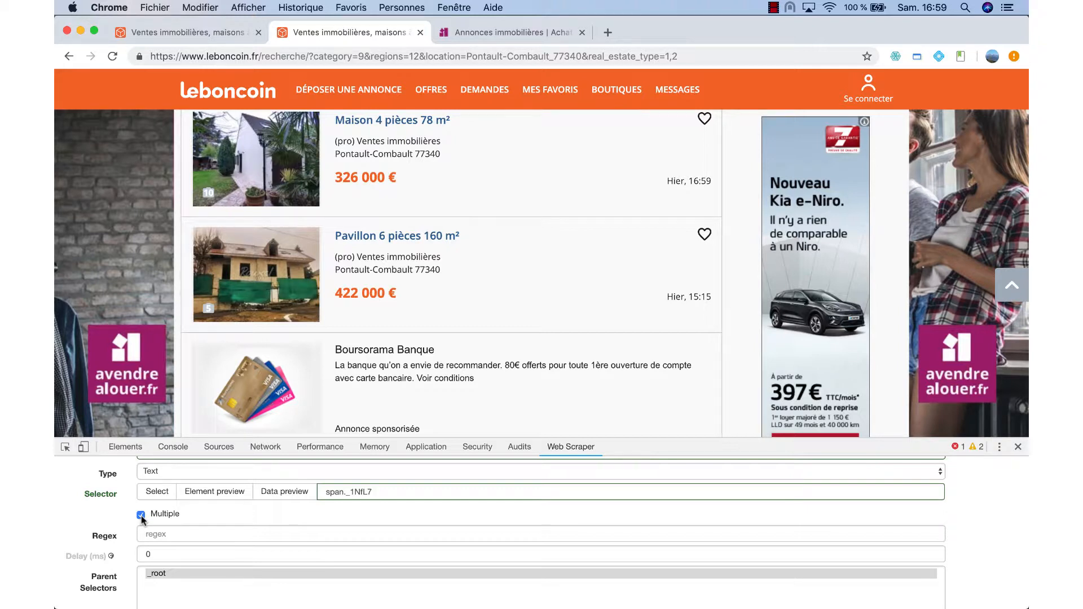
pyautogui.scroll(-2, 202, 526)
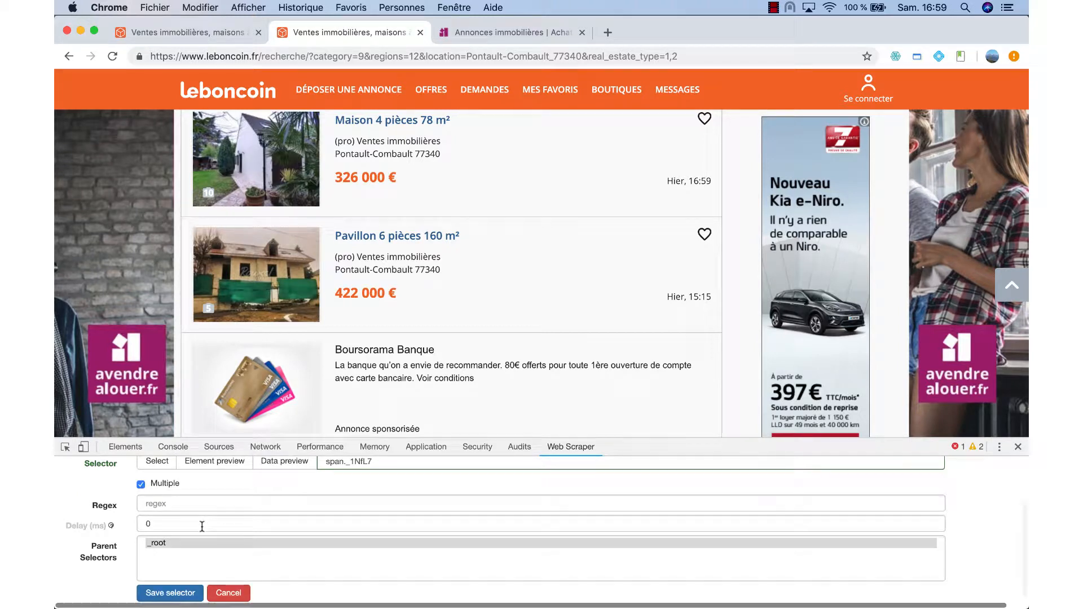
pyautogui.click(171, 592)
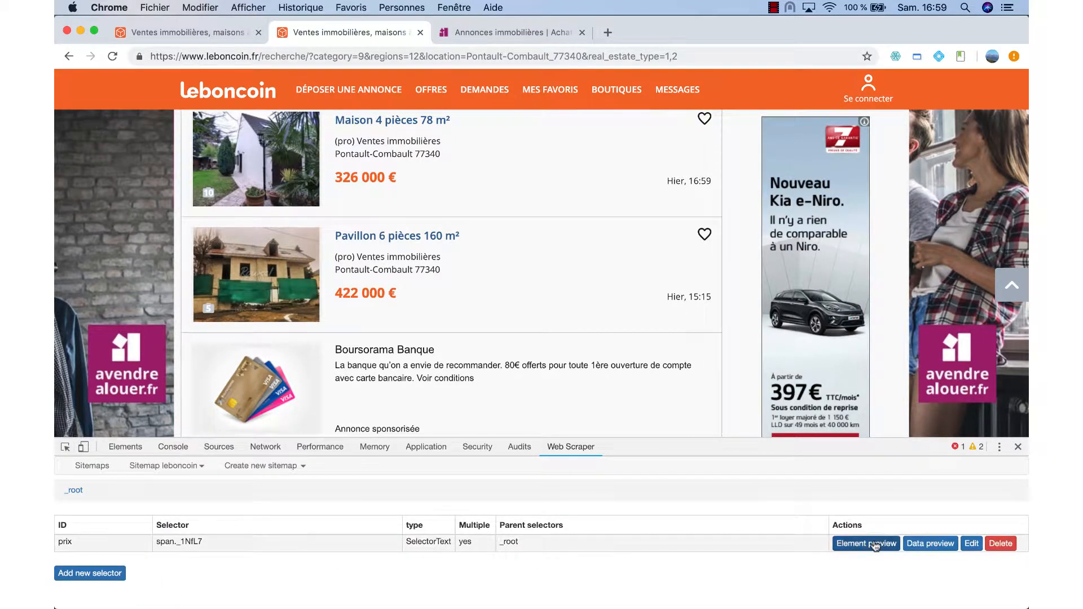
# - Preview the data extracted by the prix selector, look through the listed prices and close the preview
pyautogui.click(932, 544)
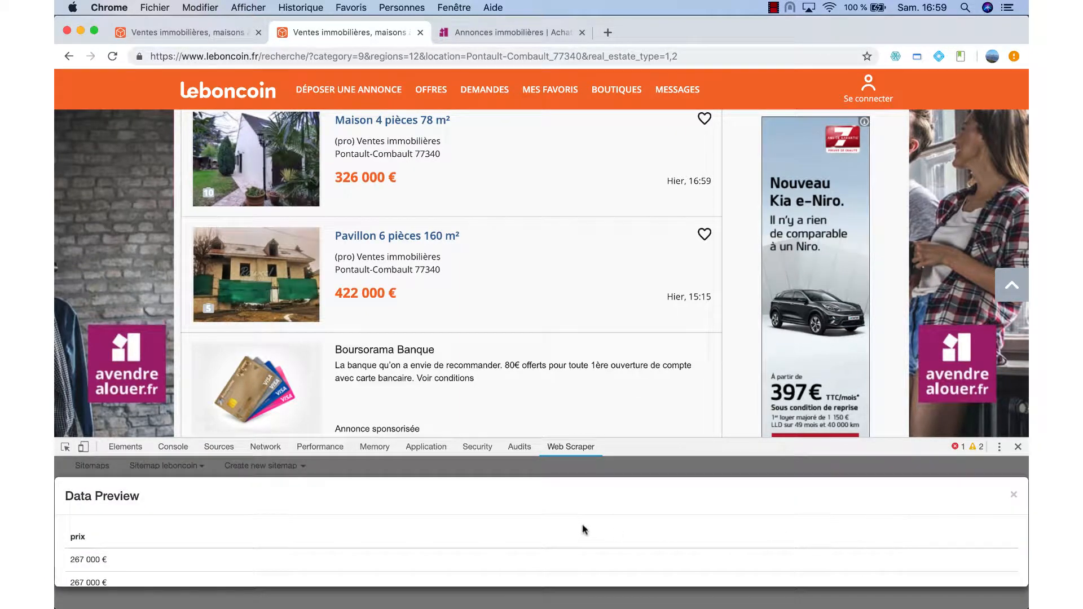
pyautogui.scroll(-5, 582, 529)
pyautogui.scroll(-3, 583, 529)
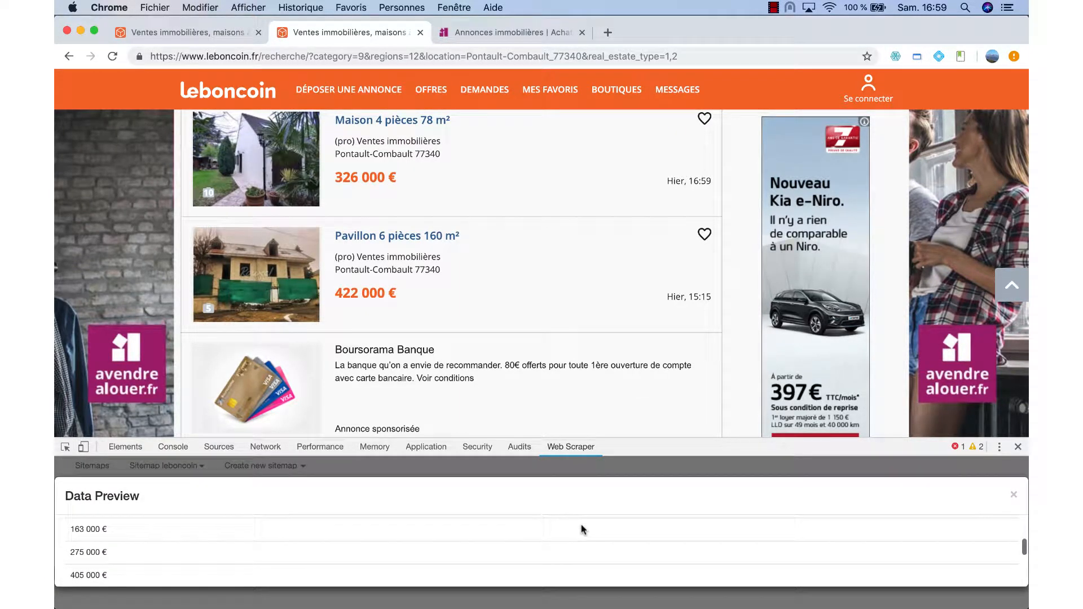
pyautogui.scroll(-3, 582, 529)
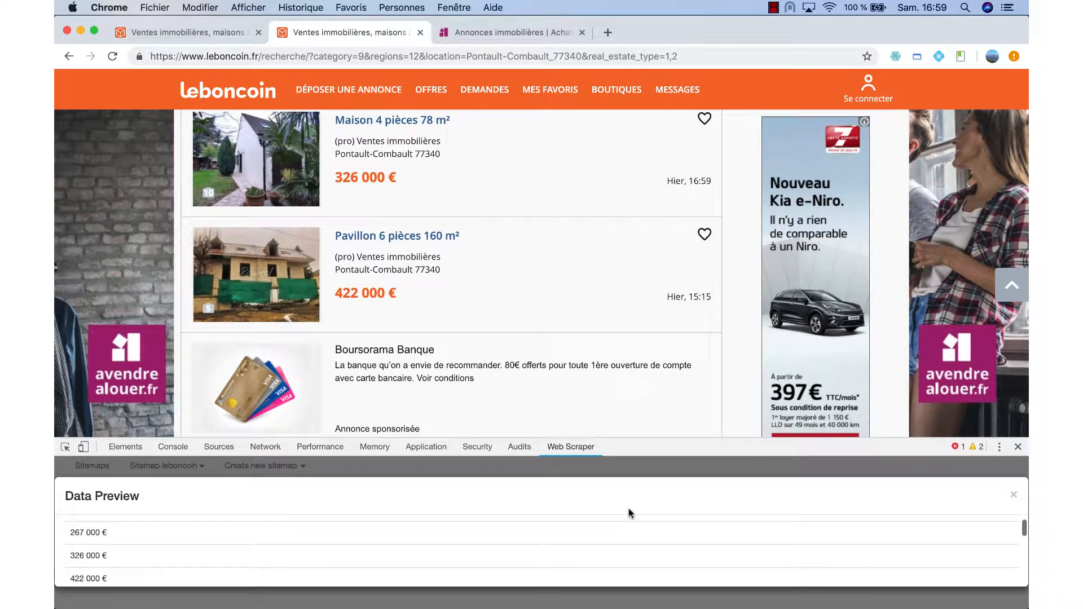
pyautogui.click(1013, 497)
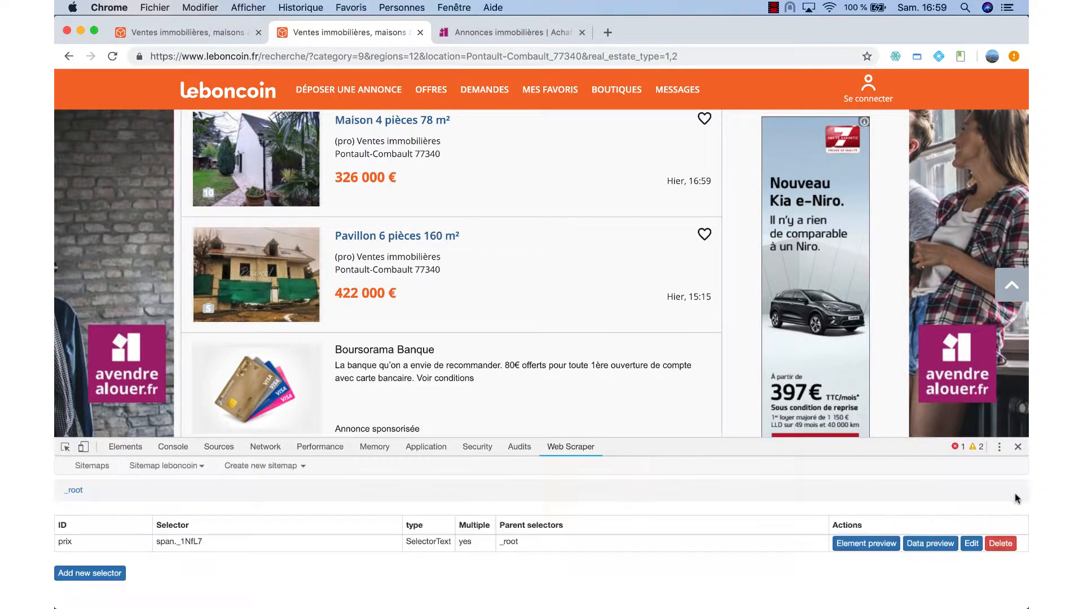
# - Add a new selector to the sitemap root with the id categorie and the type Element
pyautogui.scroll(1, 474, 194)
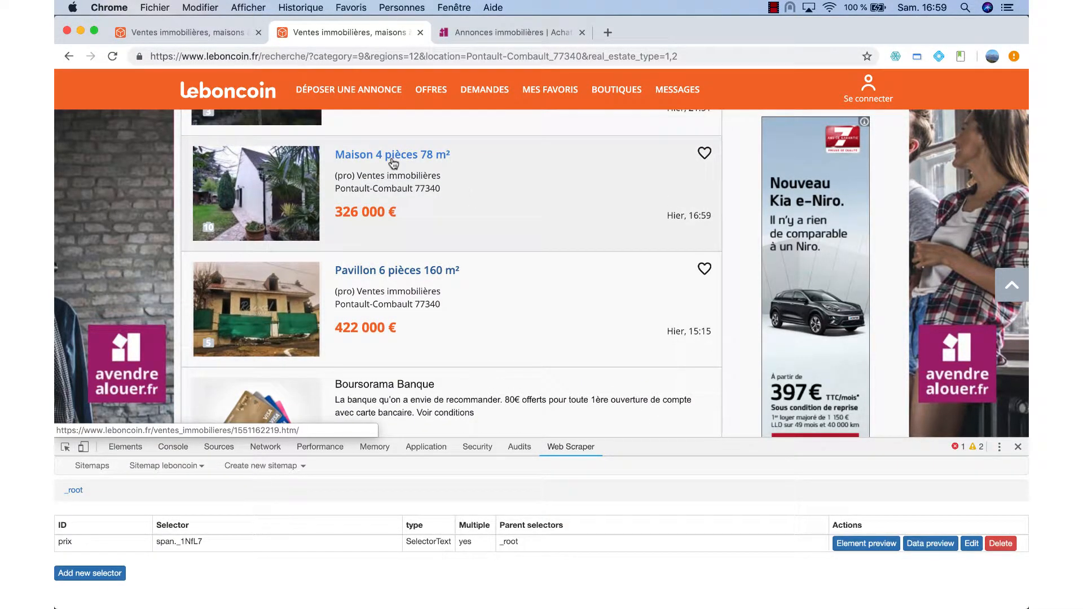
pyautogui.scroll(5, 393, 164)
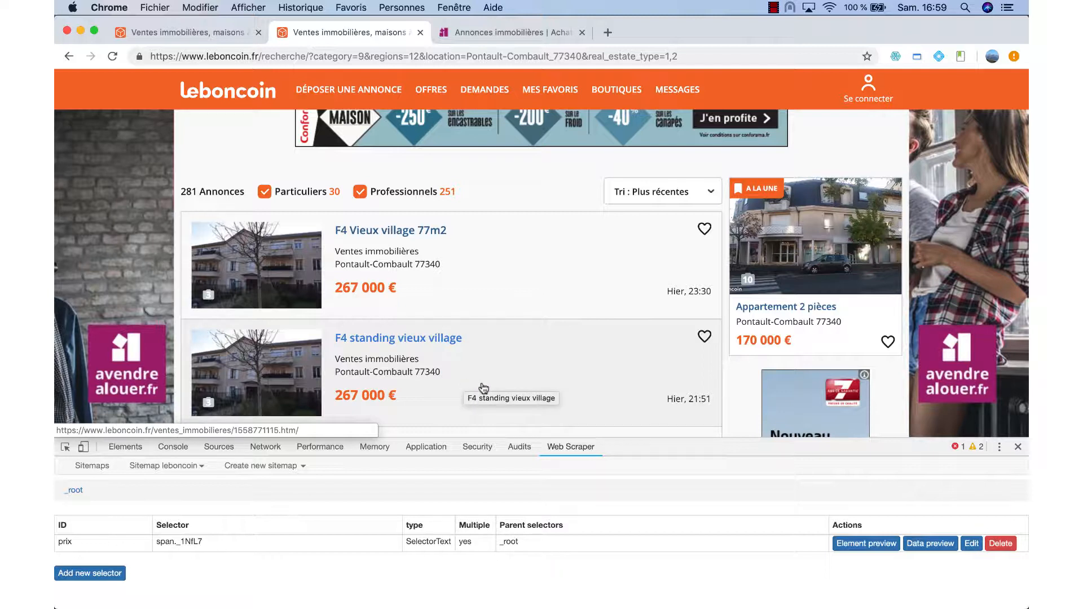
pyautogui.scroll(-2, 484, 388)
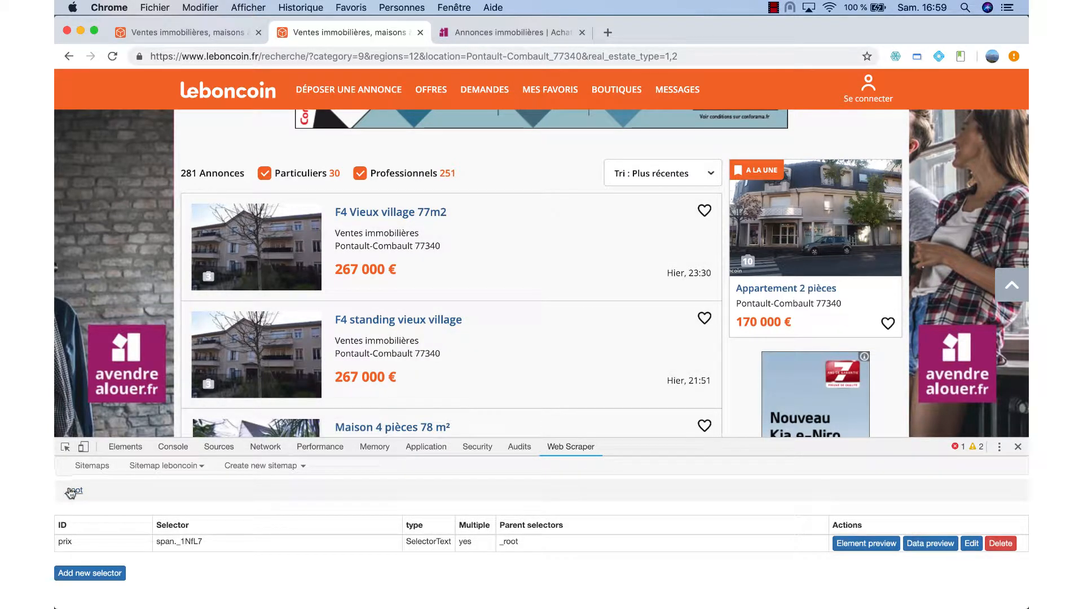
pyautogui.click(97, 573)
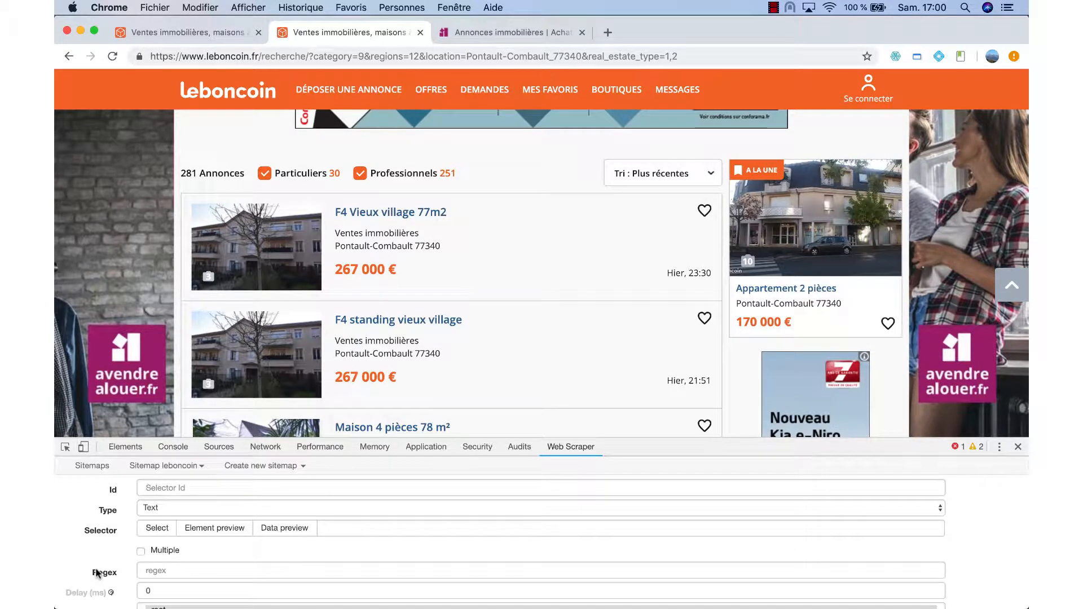
pyautogui.click(162, 494)
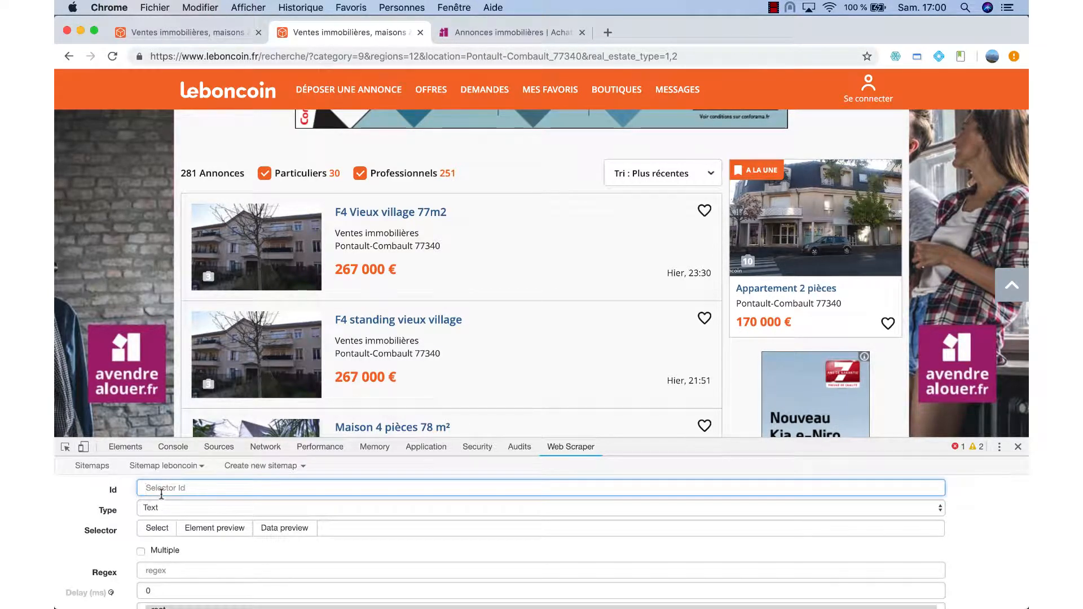
pyautogui.write('catego')
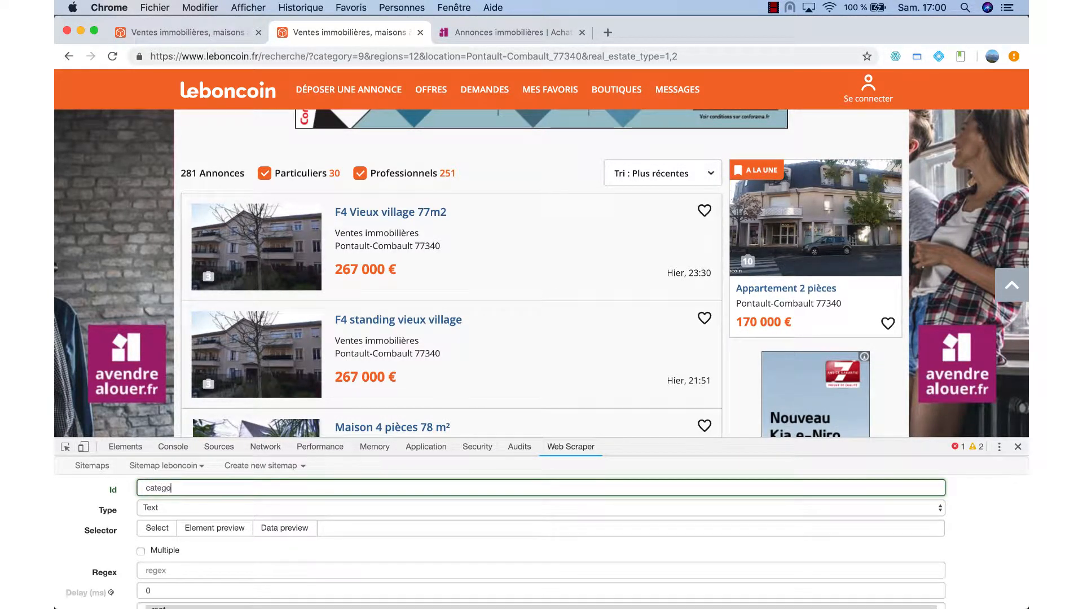
pyautogui.write('rie')
pyautogui.click(168, 506)
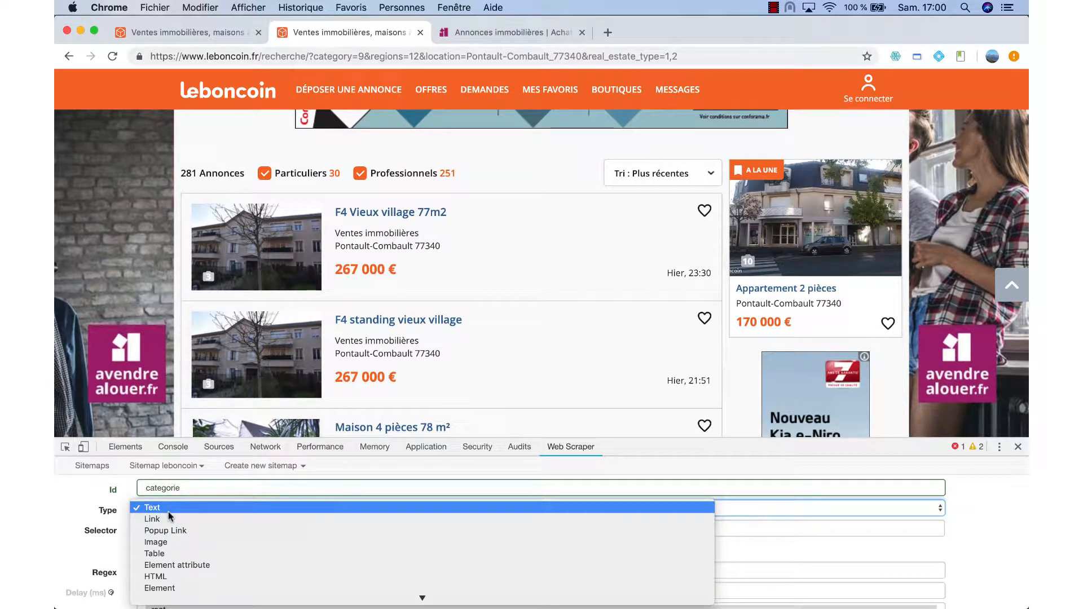
pyautogui.click(175, 588)
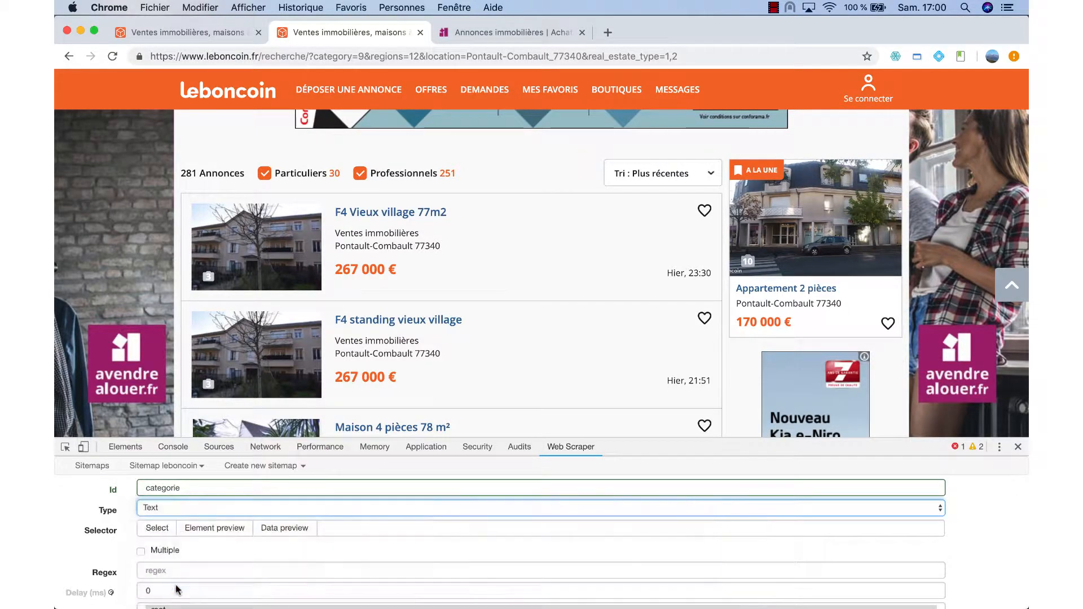
# - Pick the whole text blocks of the first two listings as the categorie selector's elements and check the matches further down the page
pyautogui.click(160, 530)
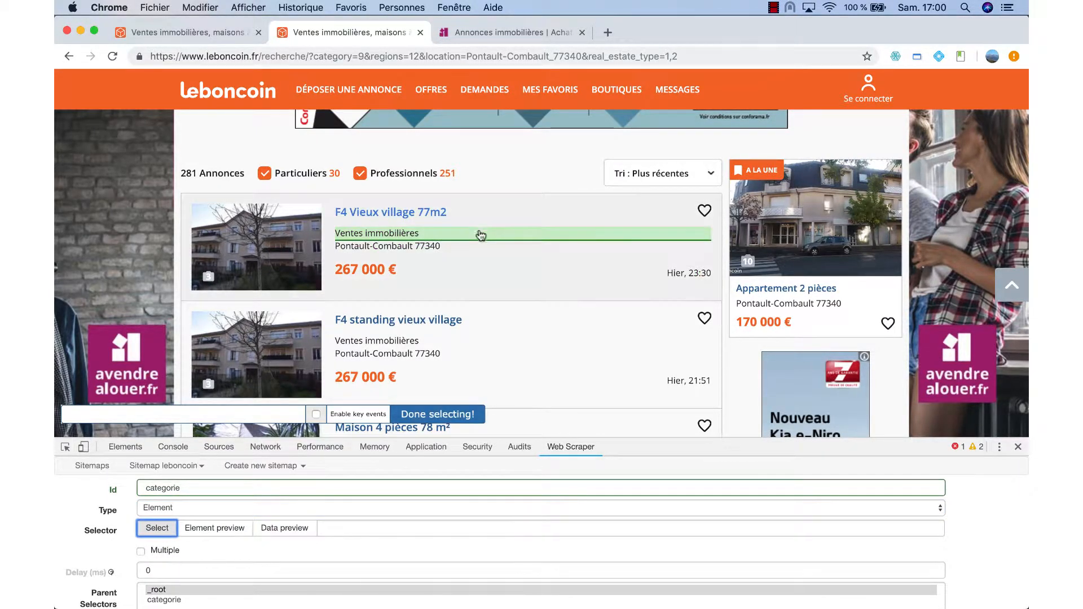
pyautogui.click(478, 289)
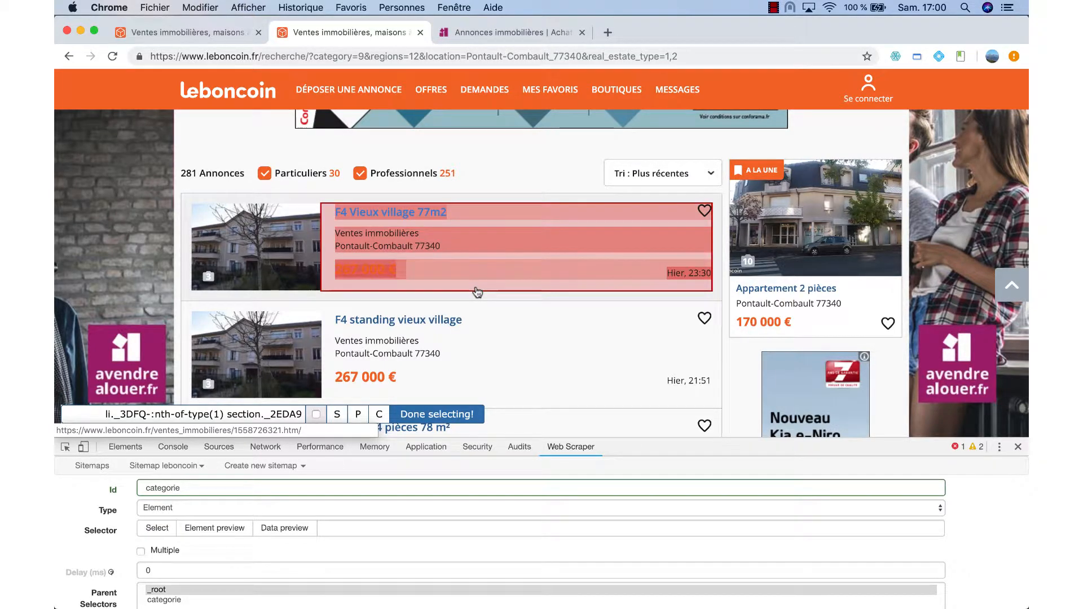
pyautogui.click(496, 395)
pyautogui.scroll(-4, 496, 394)
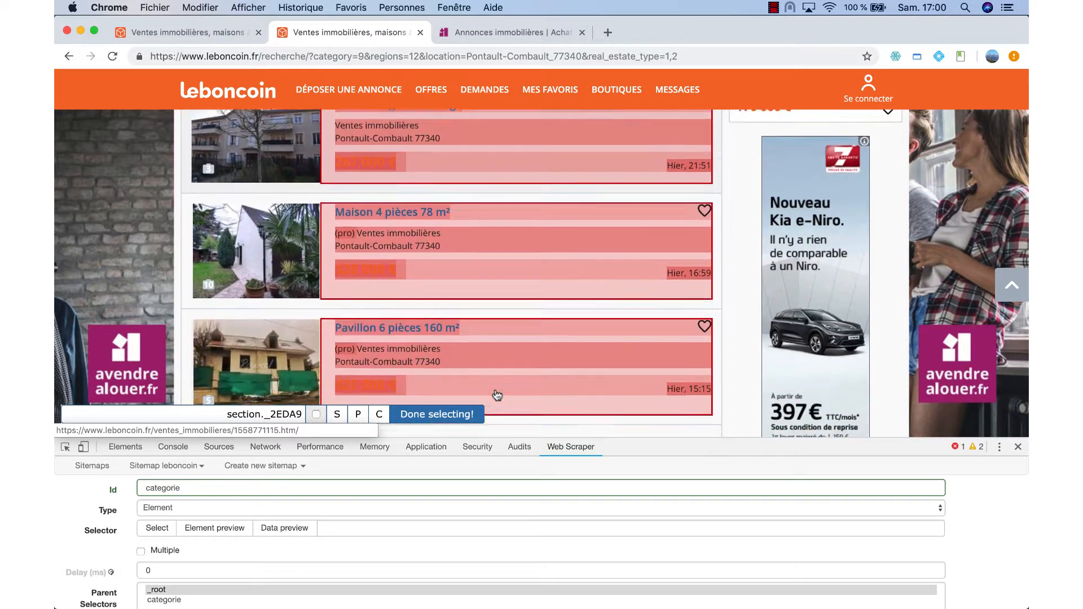
pyautogui.scroll(-7, 496, 395)
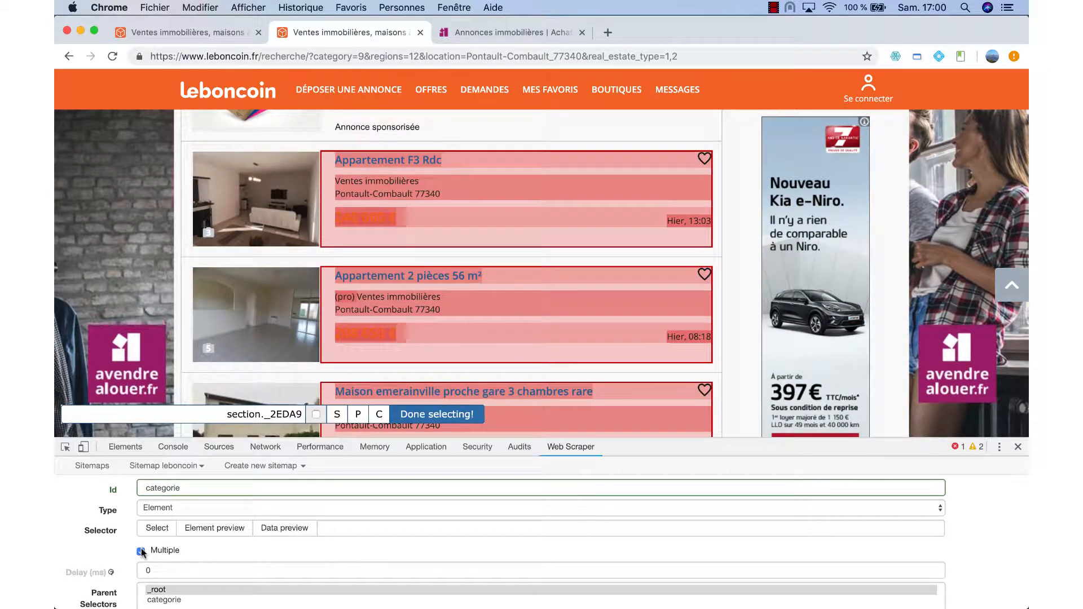
# - Enable Multiple for the categorie selector, finish the element selection so the selector is filled in, and save it
pyautogui.scroll(-2, 192, 575)
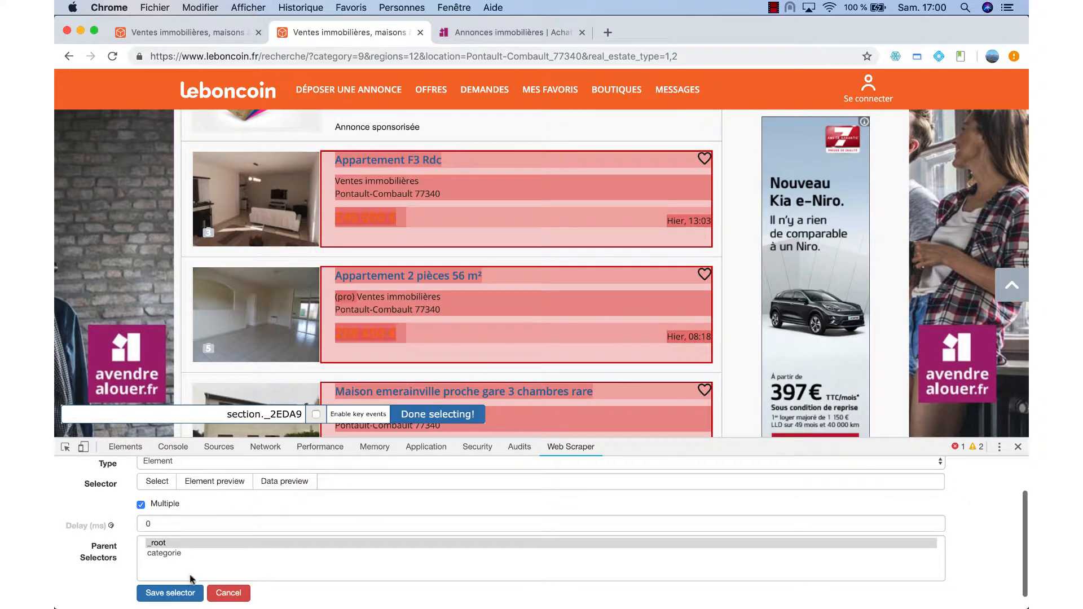
pyautogui.click(178, 591)
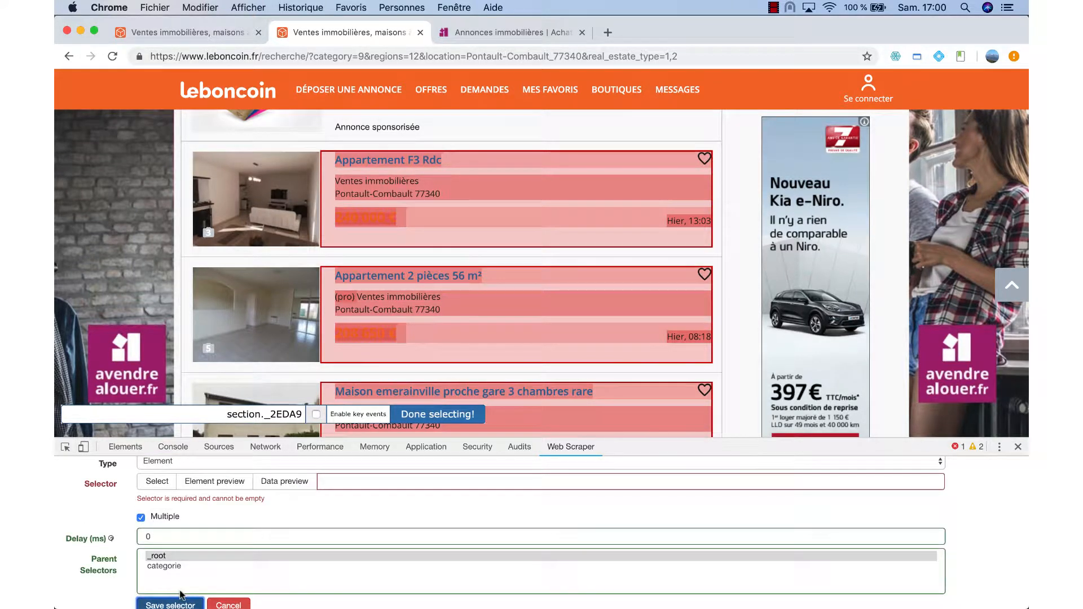
pyautogui.scroll(2, 169, 564)
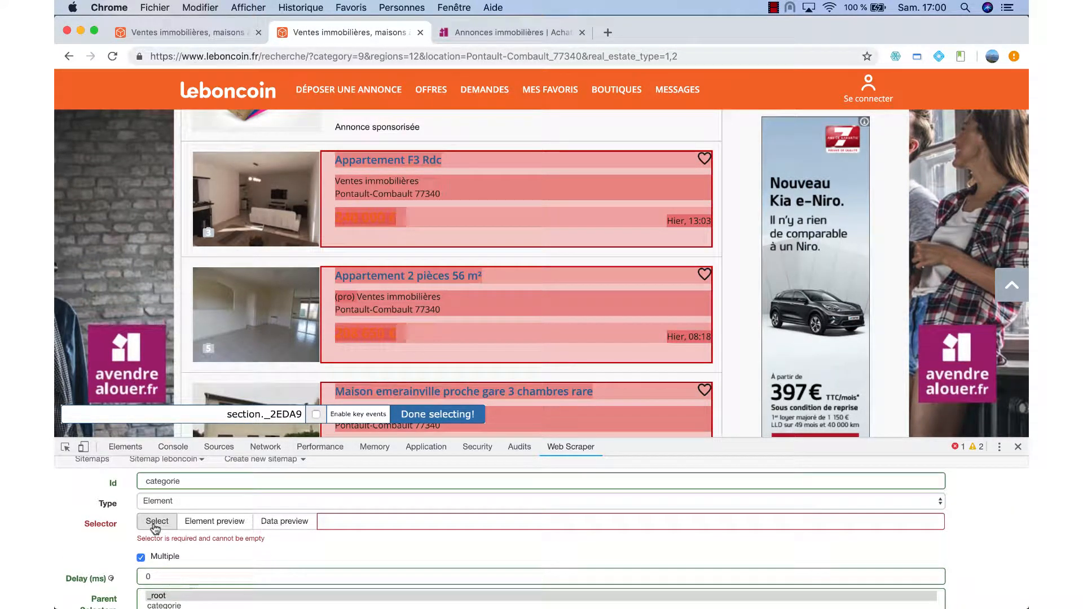
pyautogui.click(456, 417)
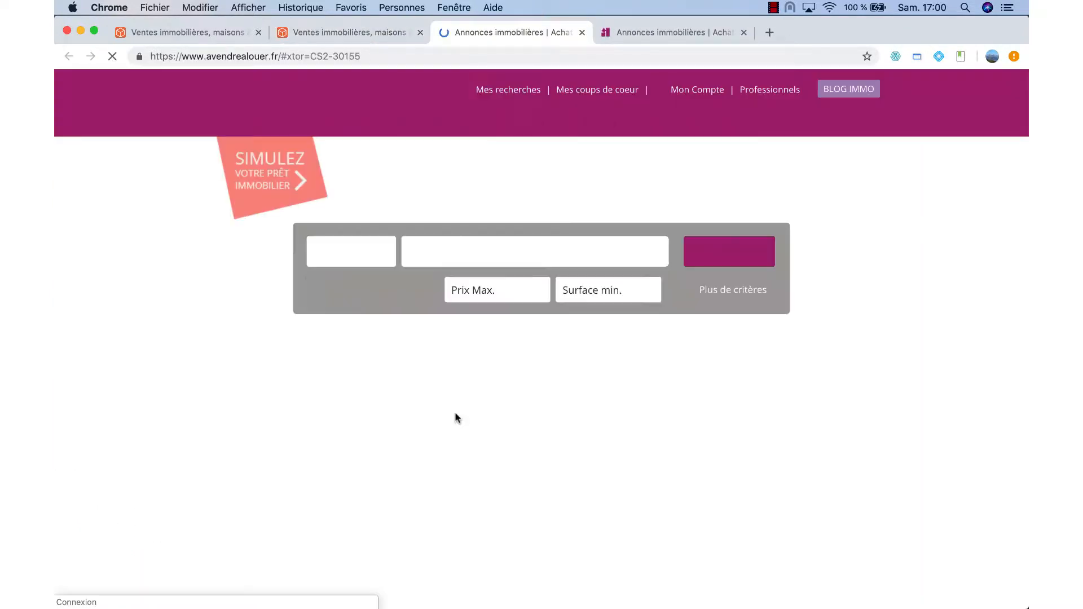
pyautogui.click(581, 32)
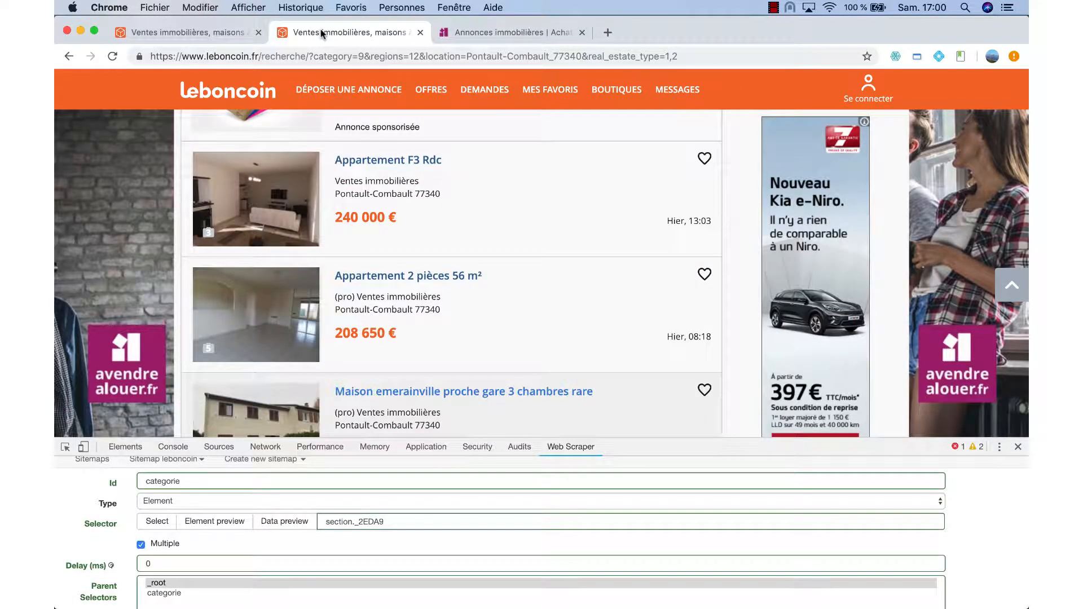
pyautogui.scroll(-2, 188, 552)
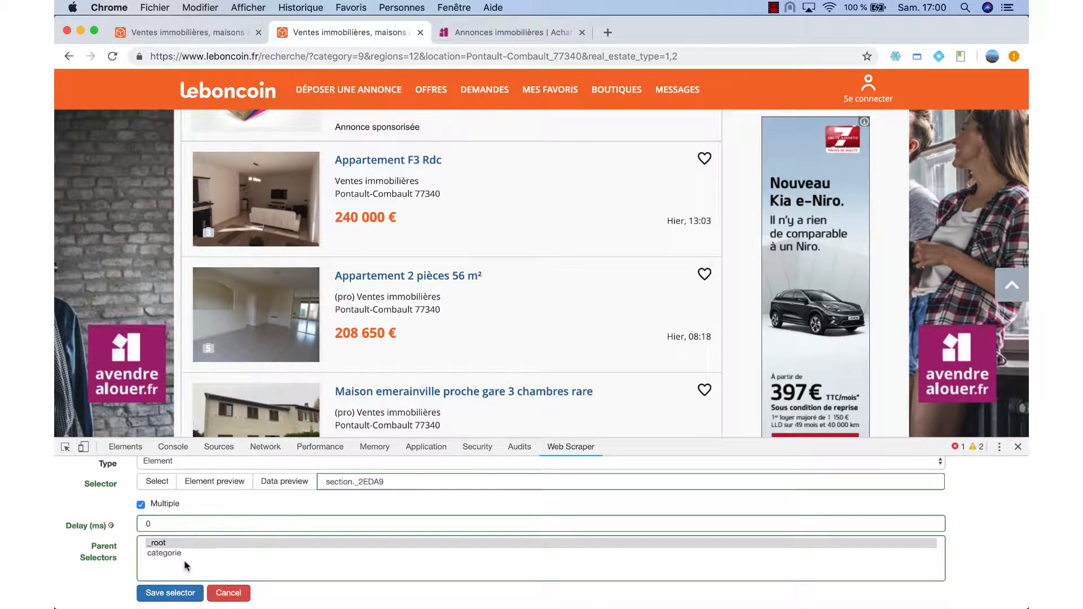
pyautogui.click(174, 593)
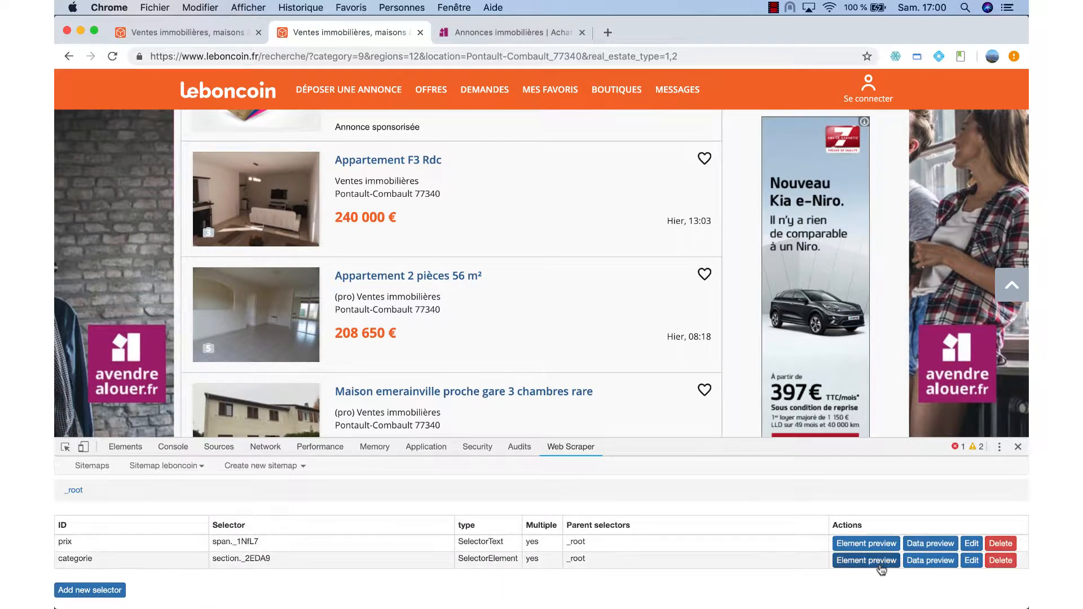
# - Edit the prix selector to disable Multiple, make categorie its parent selector instead of _root, and save it
pyautogui.click(971, 543)
pyautogui.scroll(-3, 345, 524)
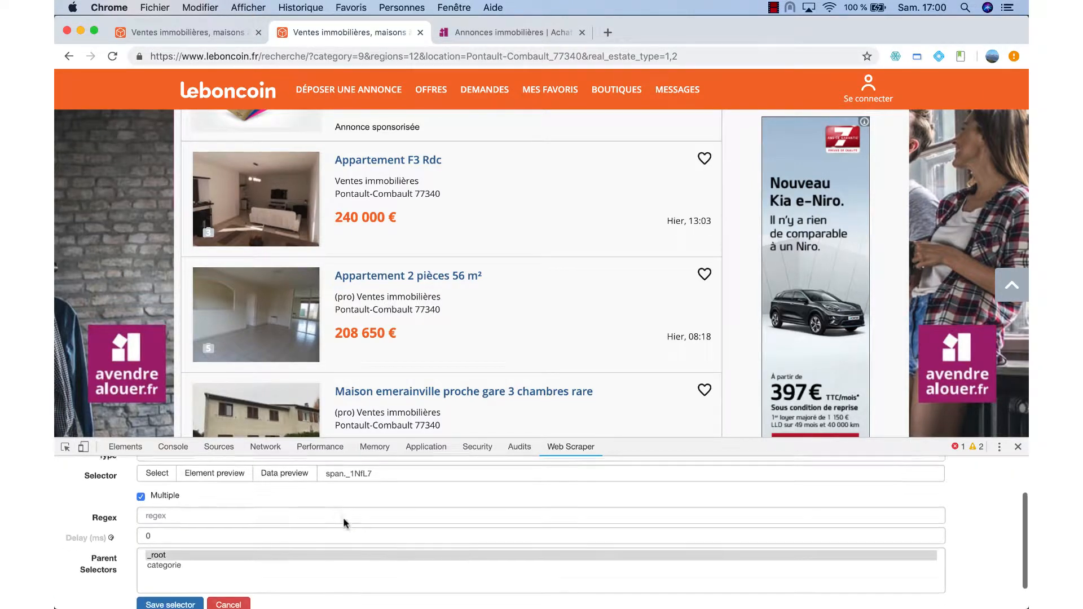
pyautogui.click(141, 494)
pyautogui.scroll(-1, 242, 523)
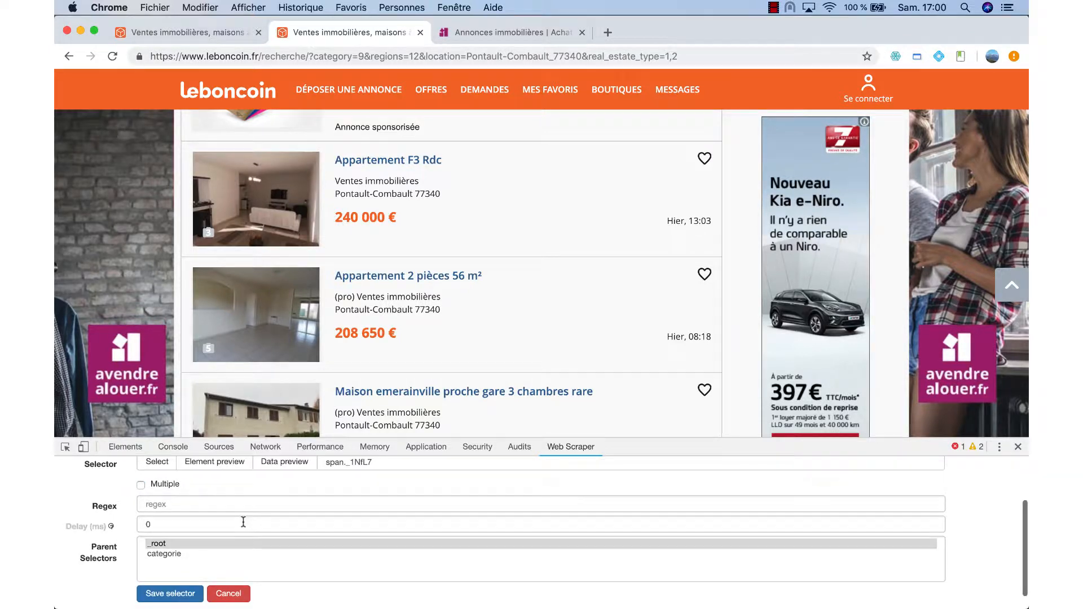
pyautogui.click(177, 560)
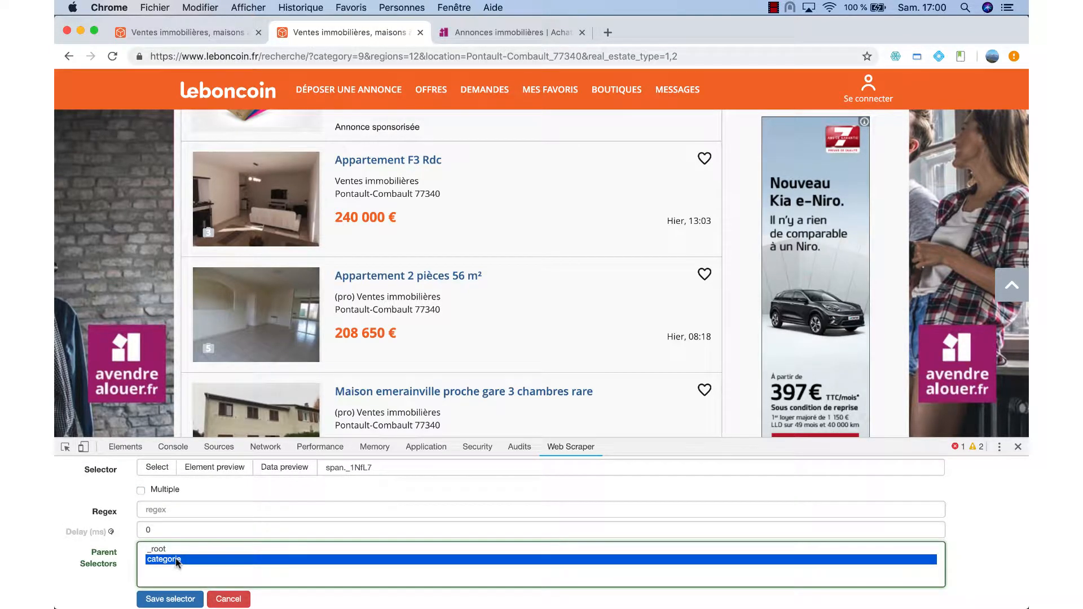
pyautogui.click(174, 602)
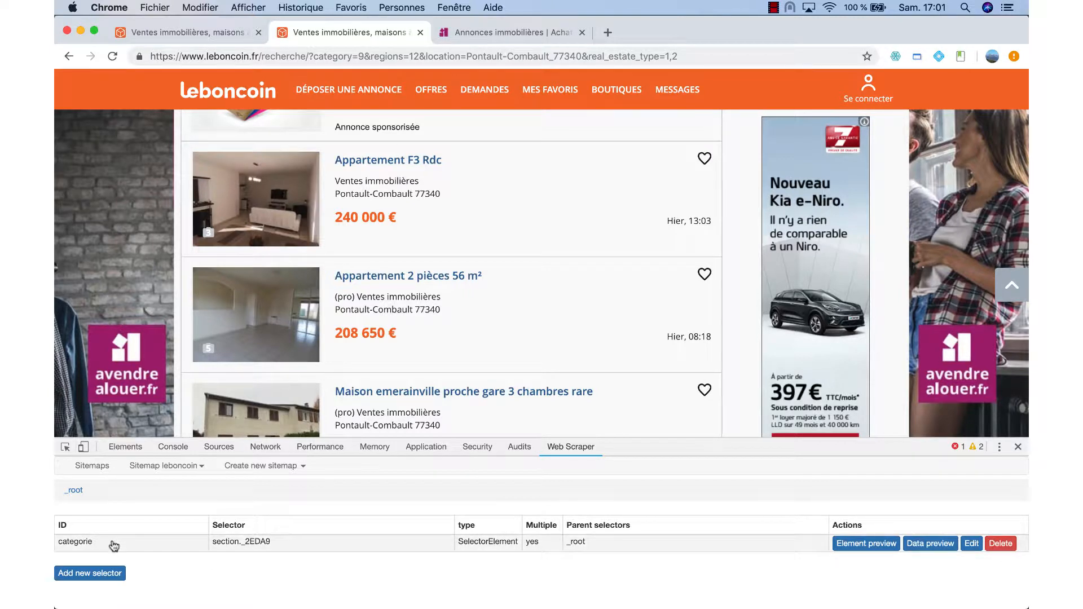
# - Open the categorie selector and add a new Text selector inside it with the id type
pyautogui.click(114, 545)
pyautogui.click(110, 574)
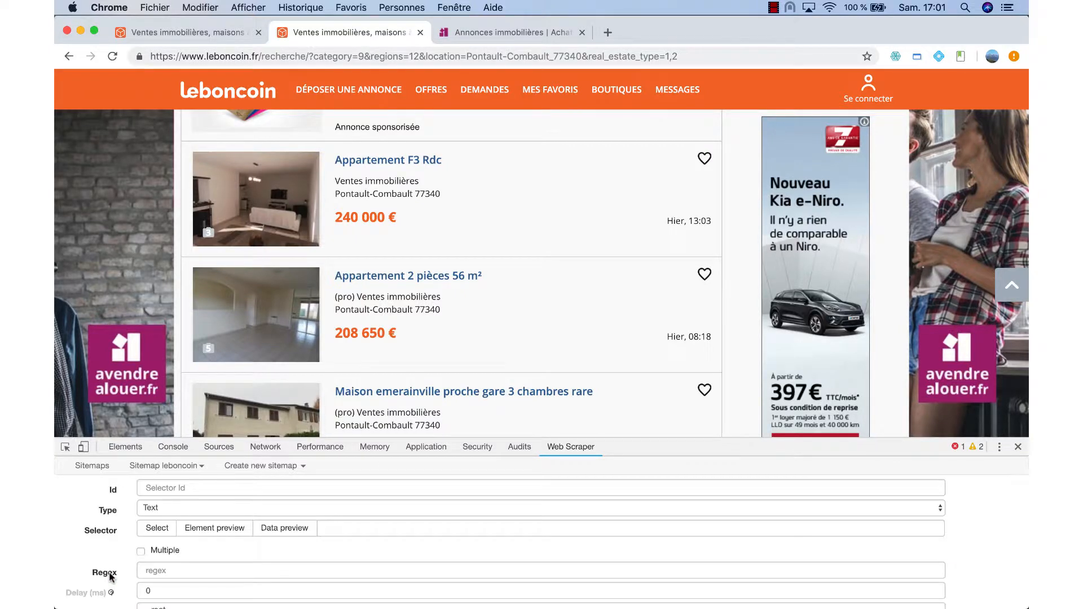
pyautogui.scroll(8, 553, 290)
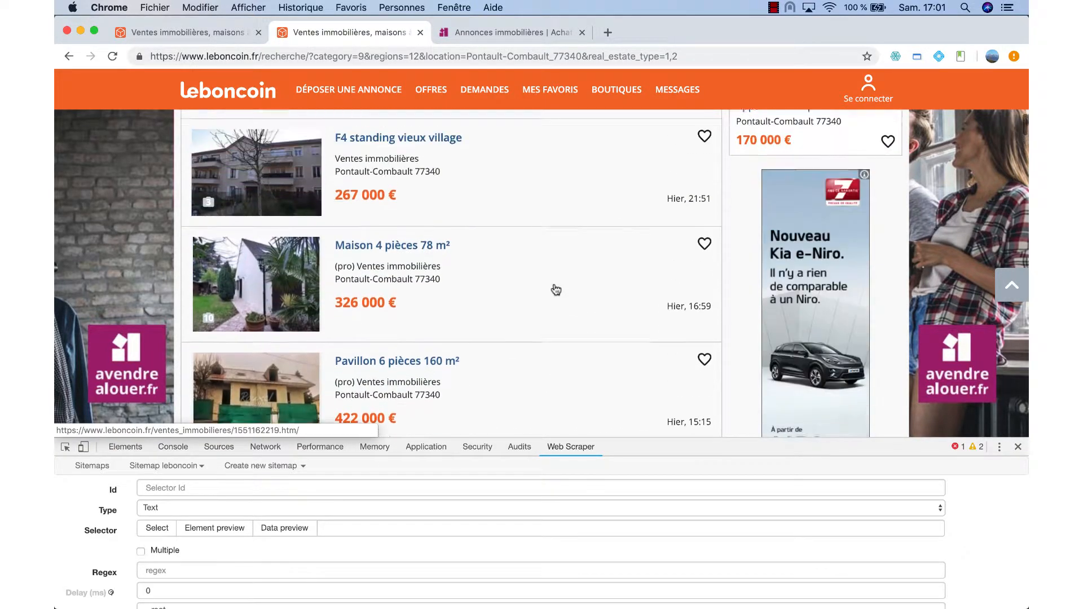
pyautogui.scroll(5, 555, 289)
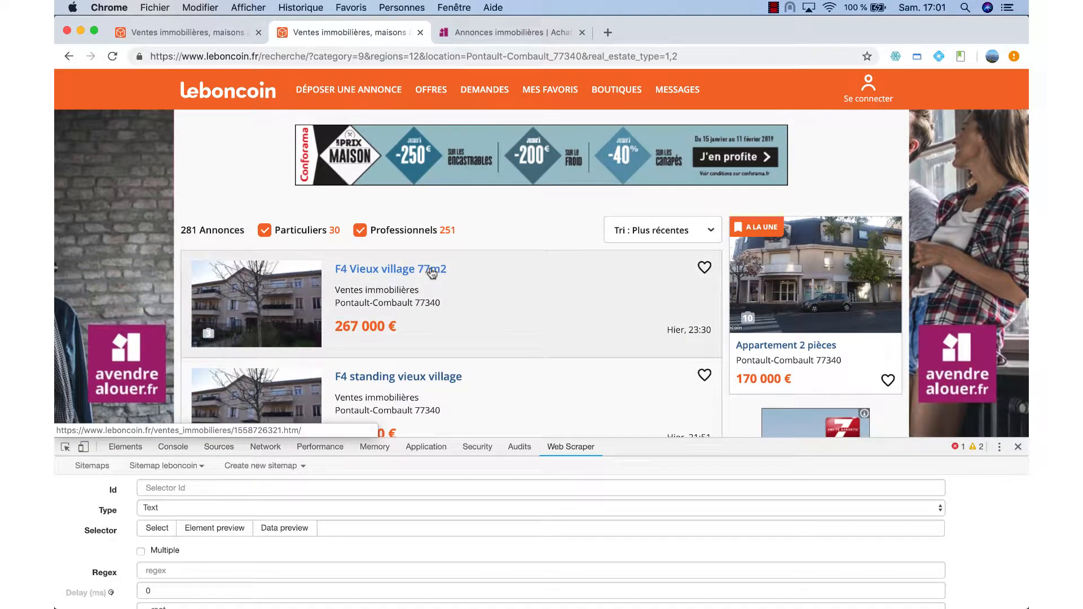
pyautogui.click(173, 488)
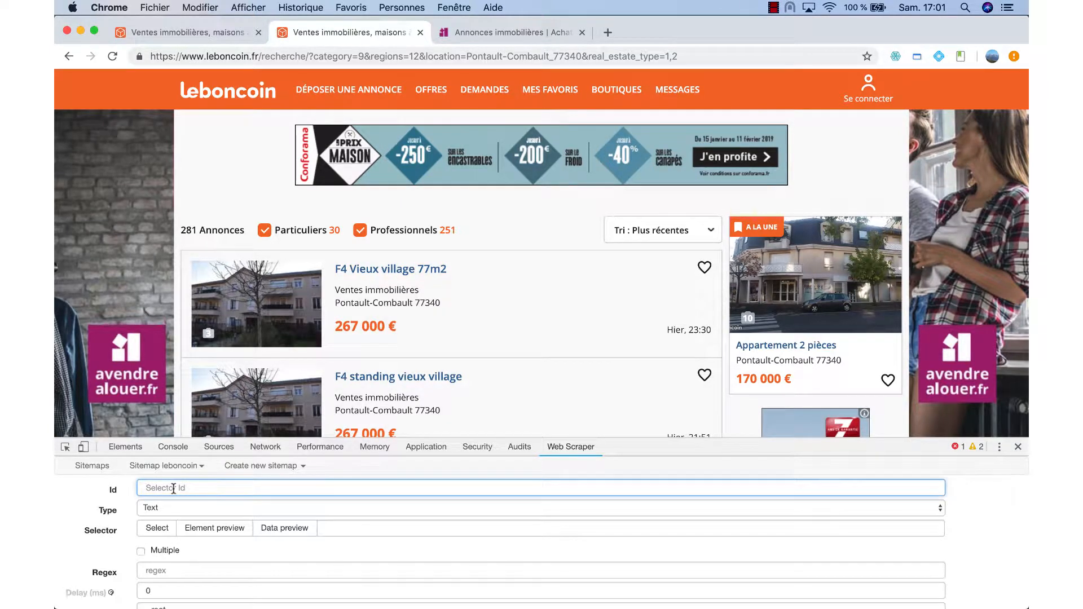
pyautogui.write('type')
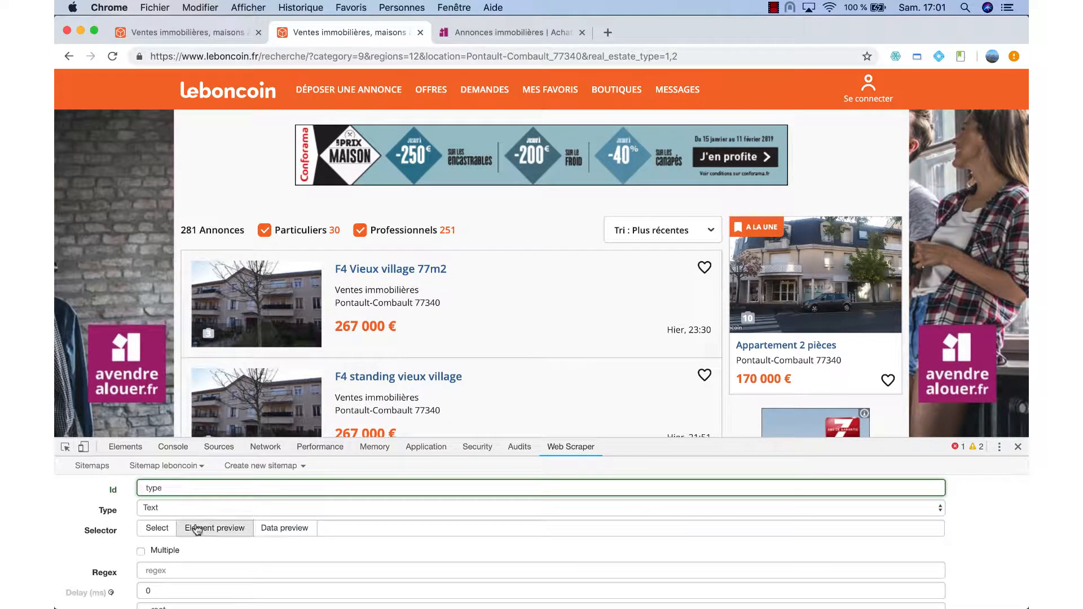
# - Pick the first listing's title as the type selector's element, finish the selection, close the advertising page that opens, and save the selector
pyautogui.click(158, 529)
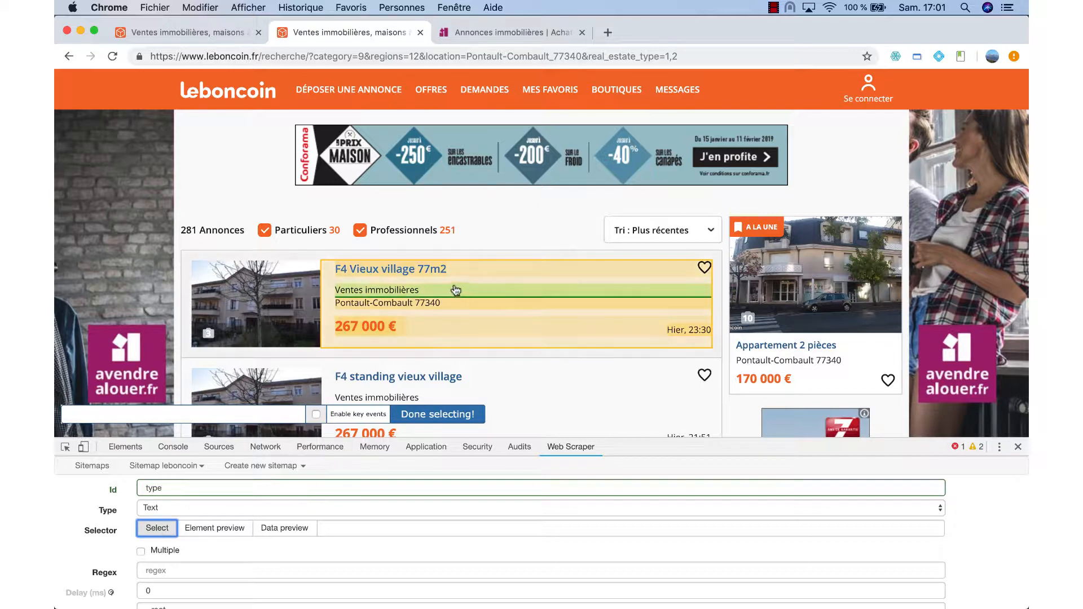
pyautogui.click(434, 275)
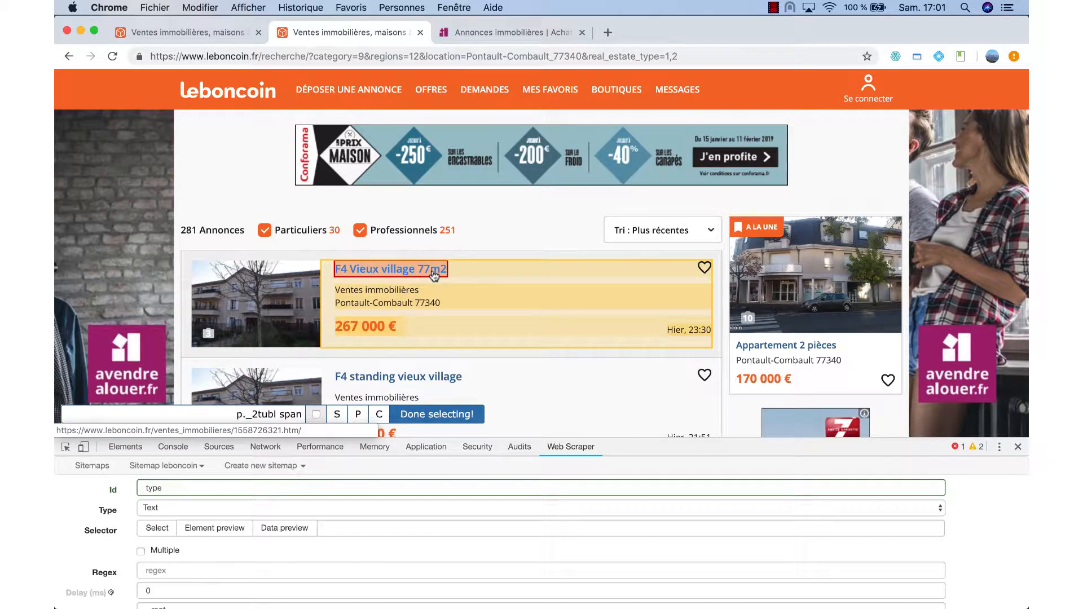
pyautogui.scroll(-1, 434, 275)
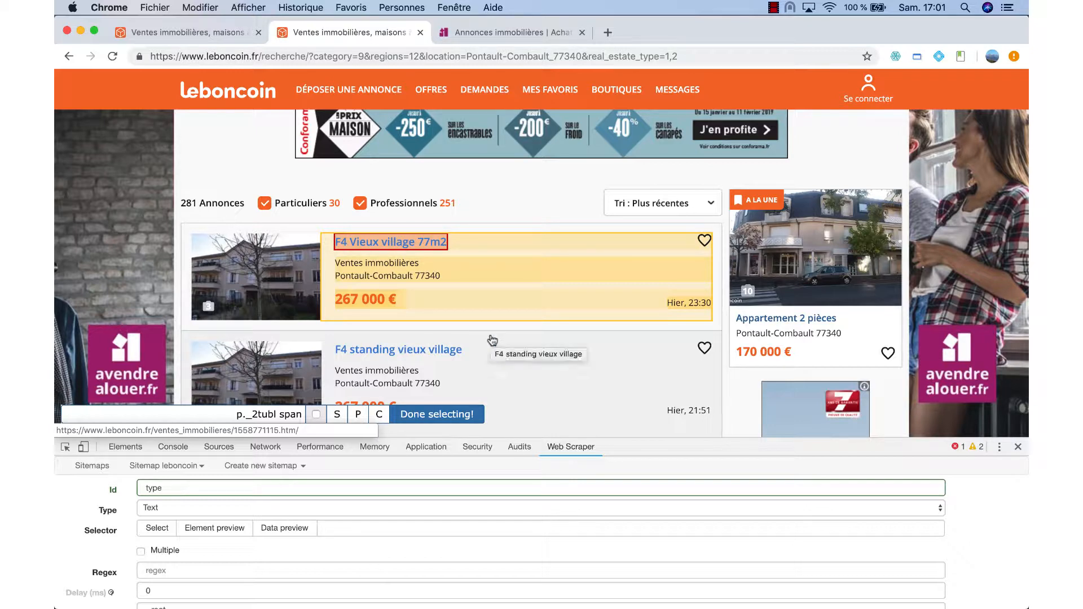
pyautogui.click(424, 417)
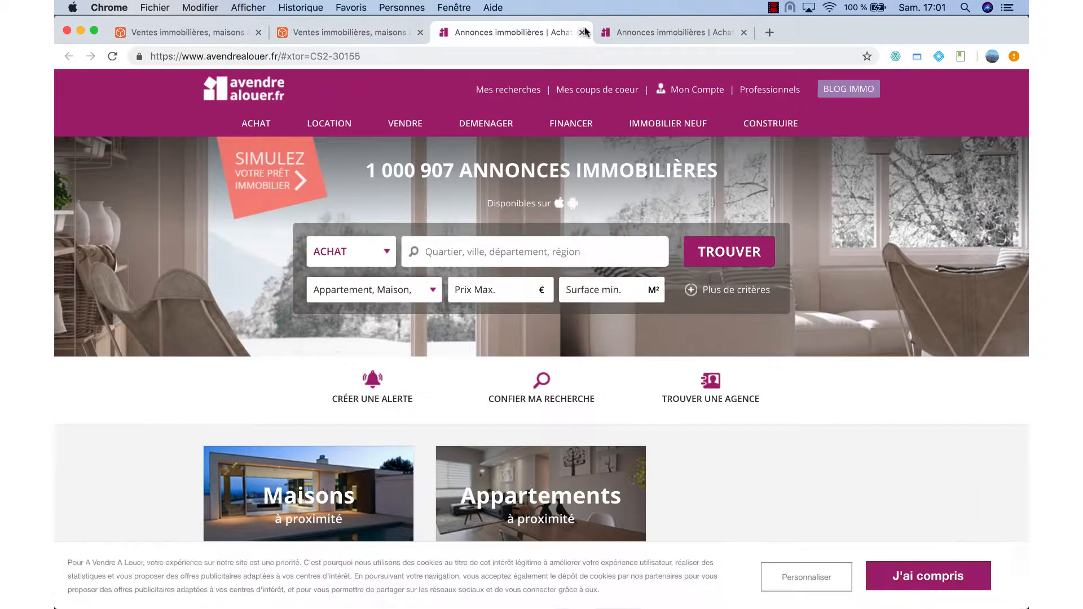
pyautogui.click(582, 32)
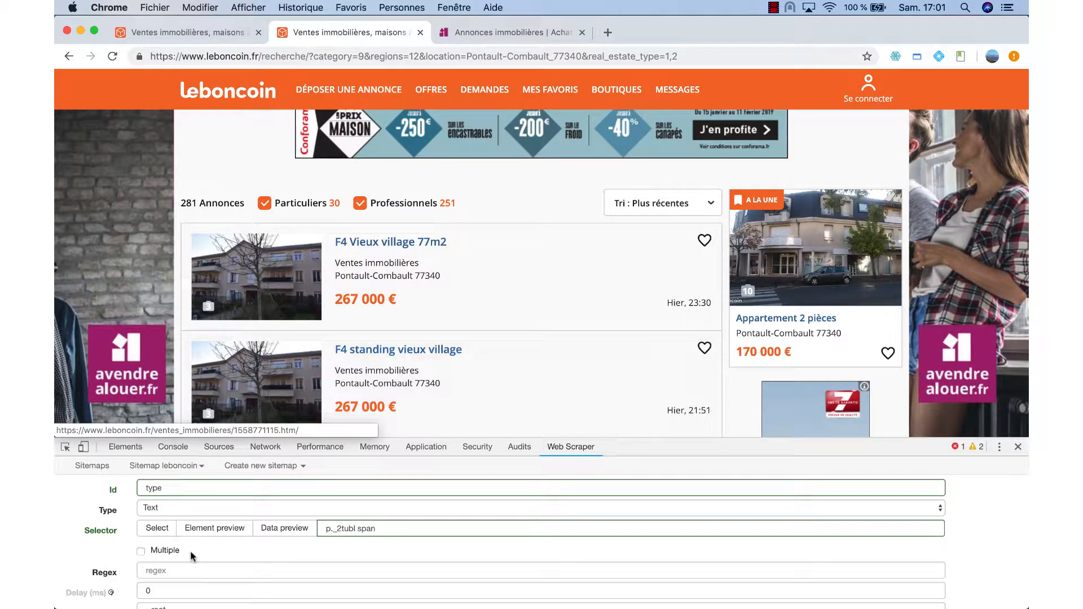
pyautogui.scroll(-1, 191, 551)
pyautogui.scroll(-2, 191, 550)
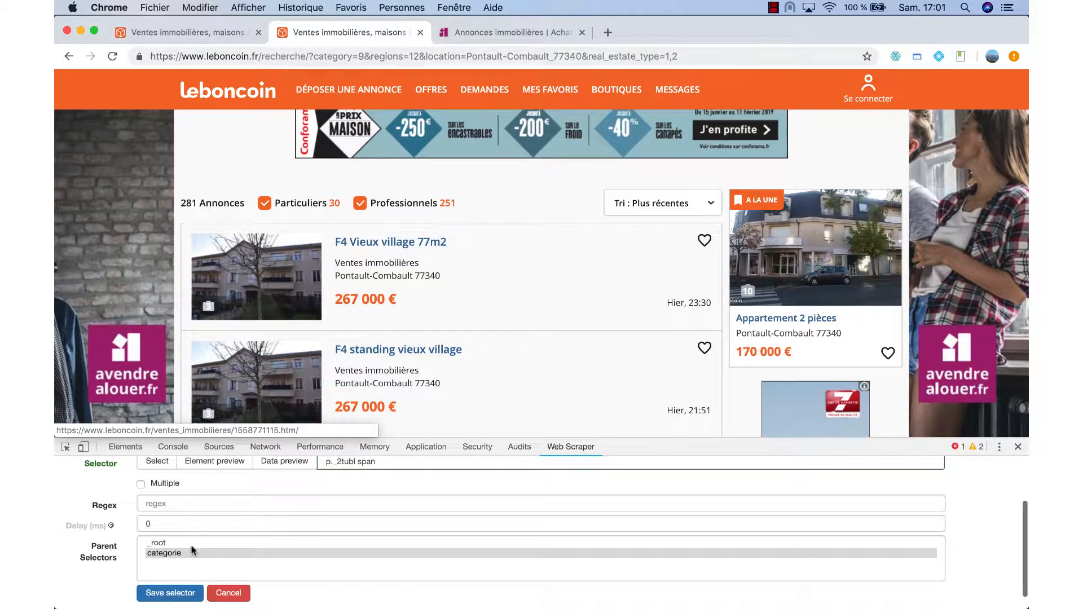
pyautogui.click(170, 592)
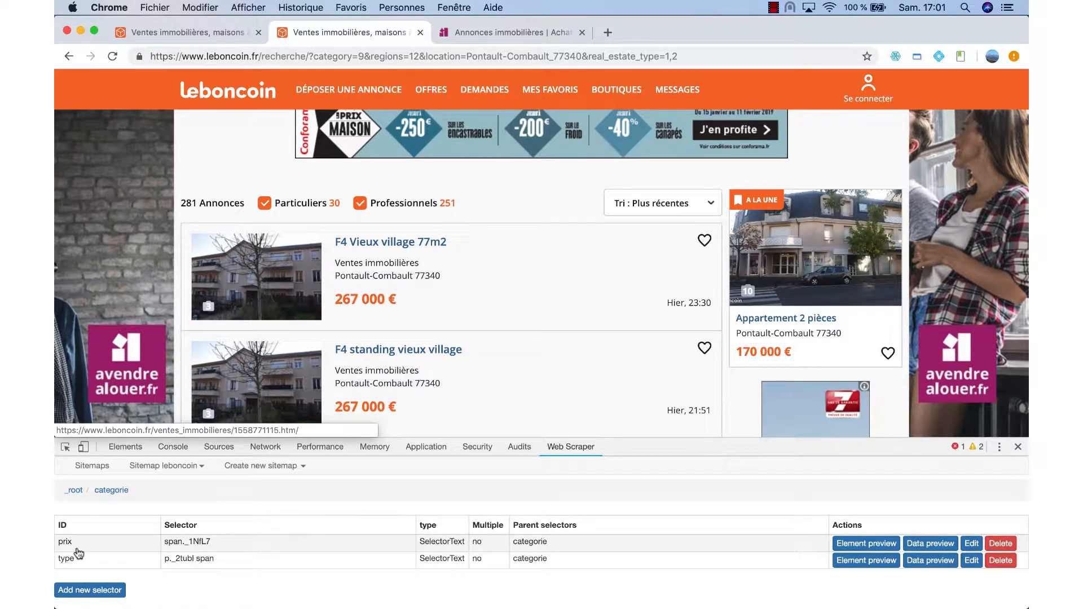
# - View the sitemap's selector graph, expand _root and categorie to examine the hierarchy, and return to the selector list
pyautogui.click(200, 467)
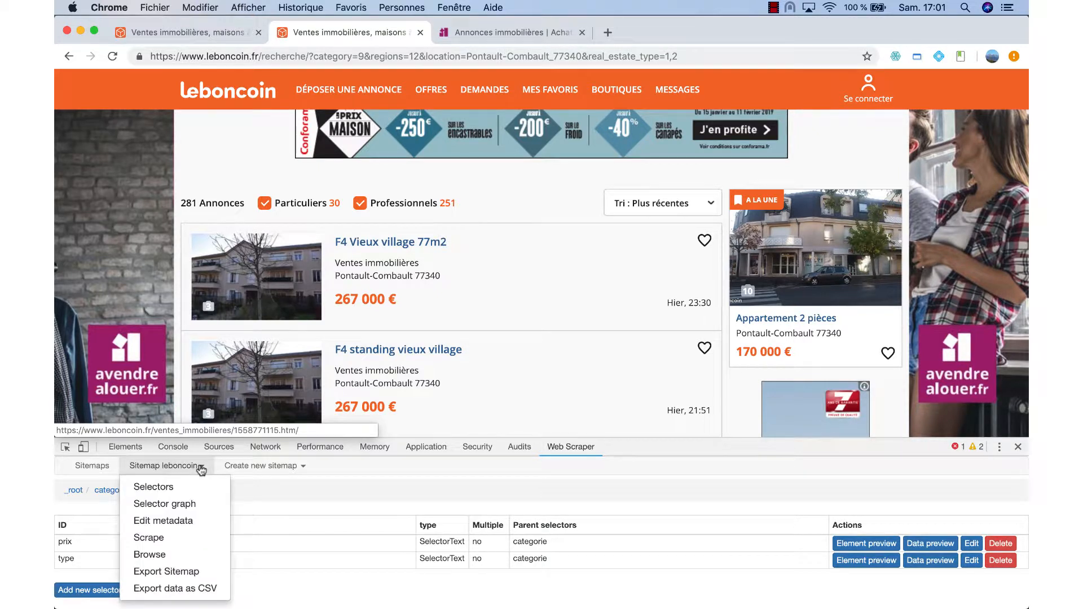
pyautogui.click(175, 503)
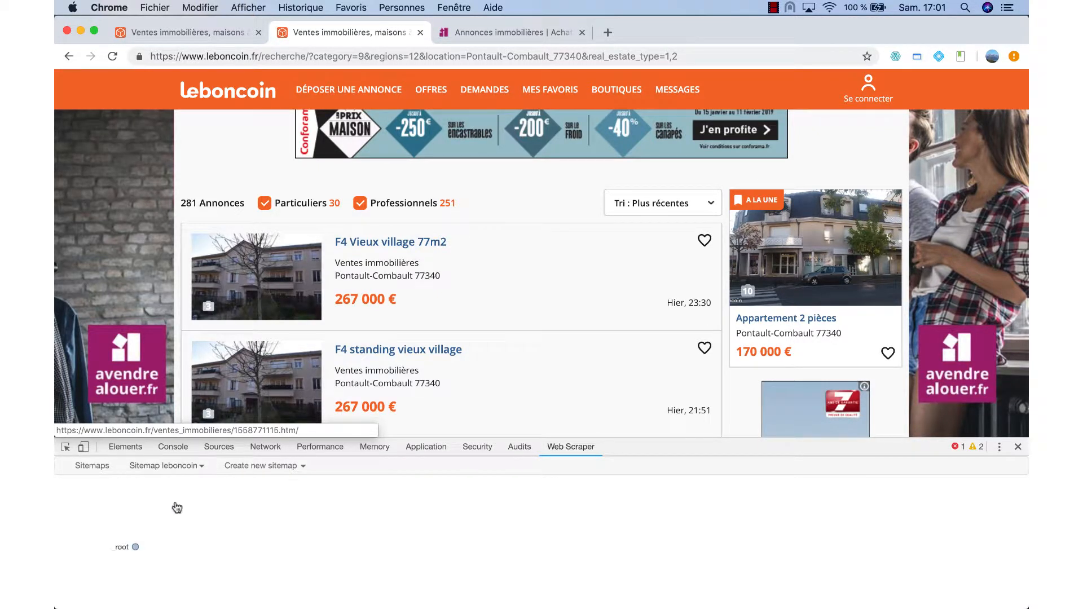
pyautogui.click(135, 547)
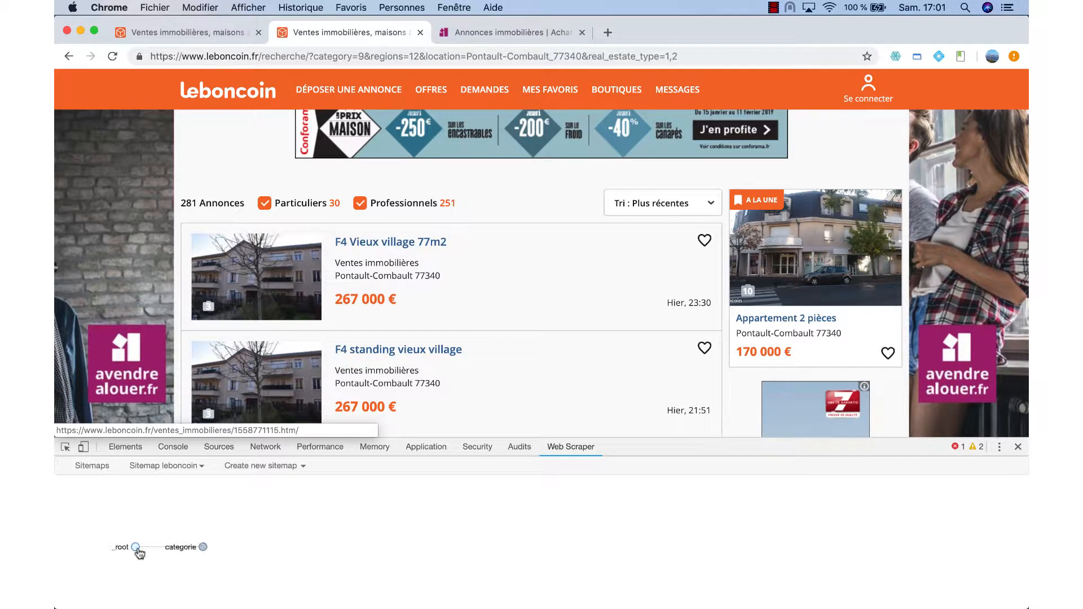
pyautogui.click(203, 547)
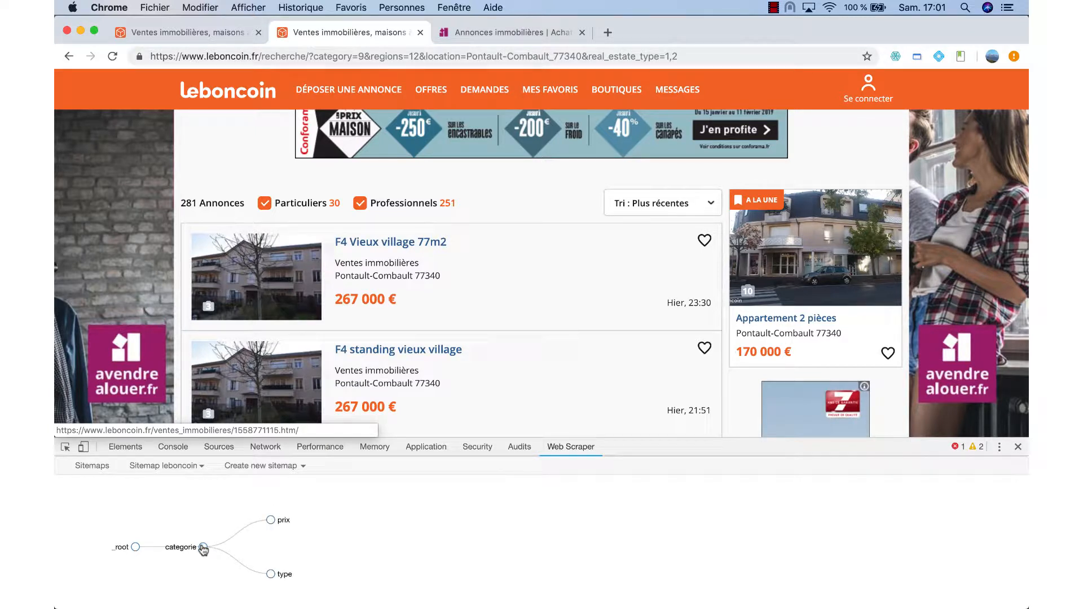
pyautogui.click(195, 466)
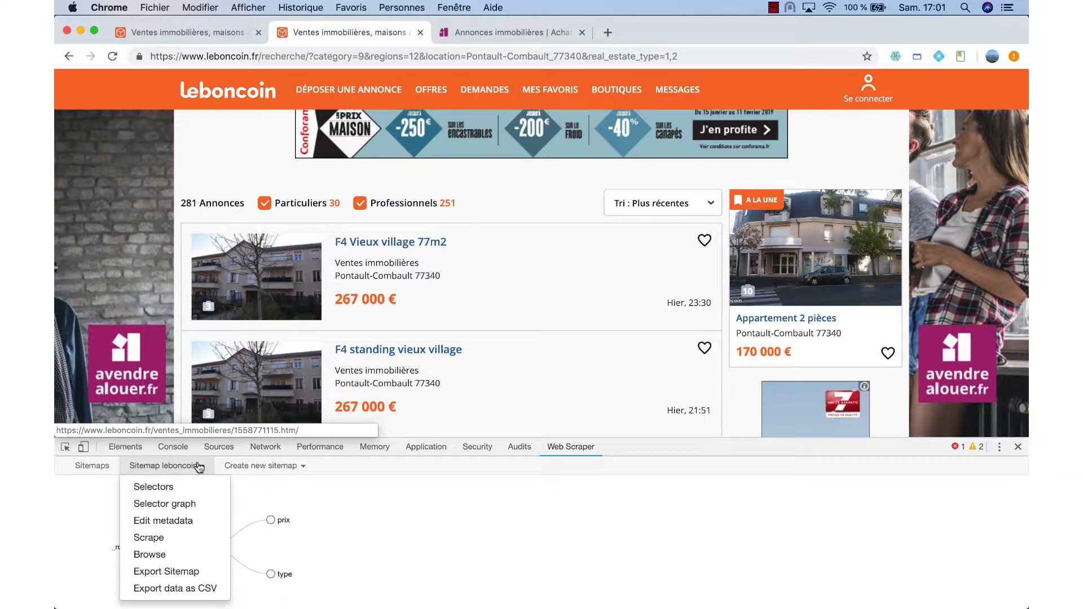
pyautogui.click(173, 488)
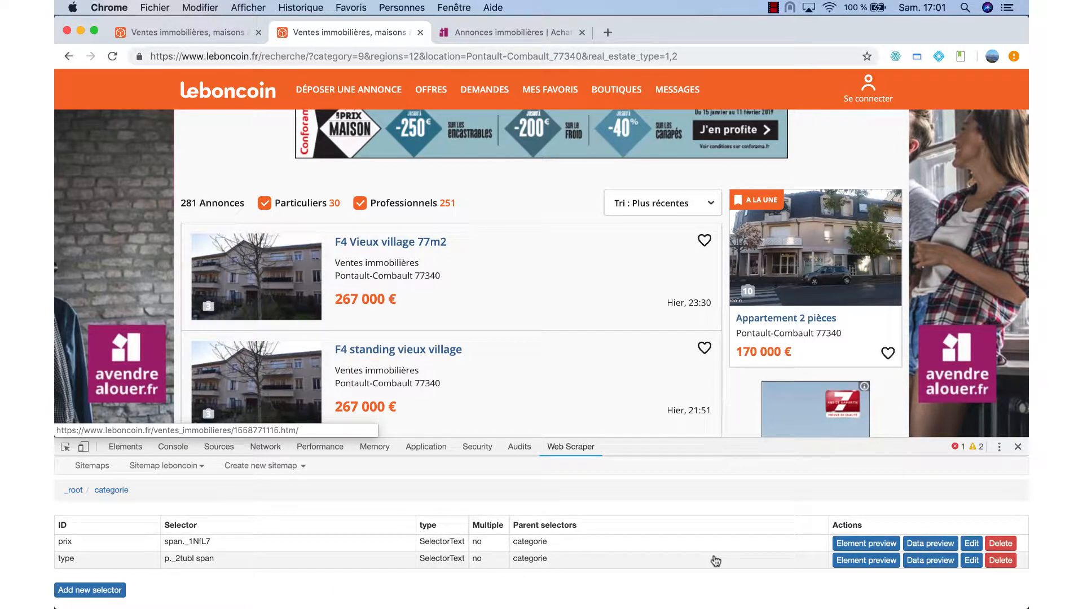
# - Add a new selector to the sitemap root with the id pages and the type Link
pyautogui.scroll(-10, 648, 390)
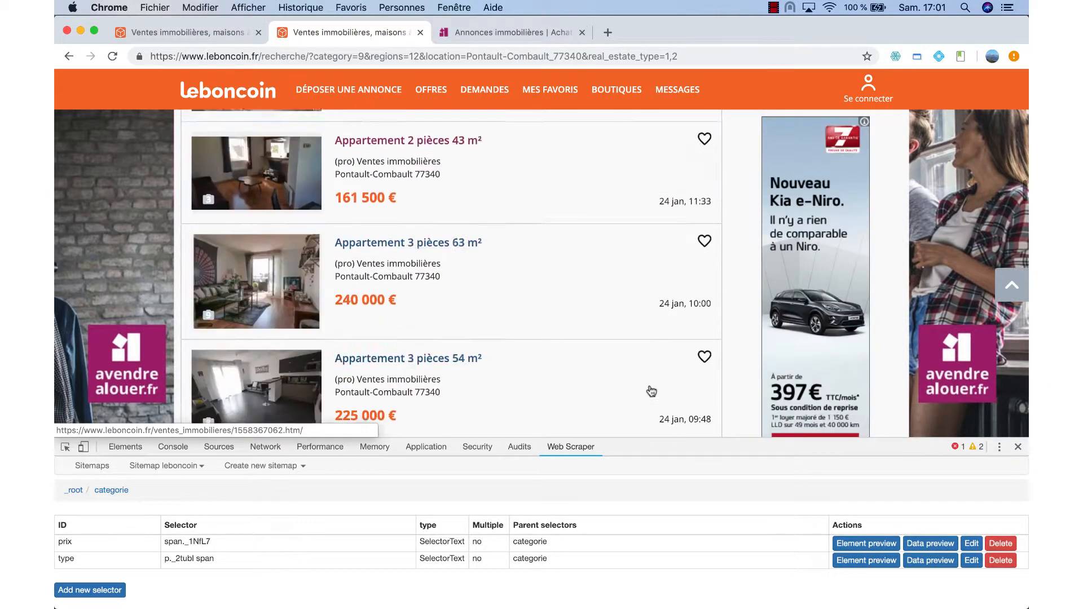
pyautogui.scroll(-20, 651, 391)
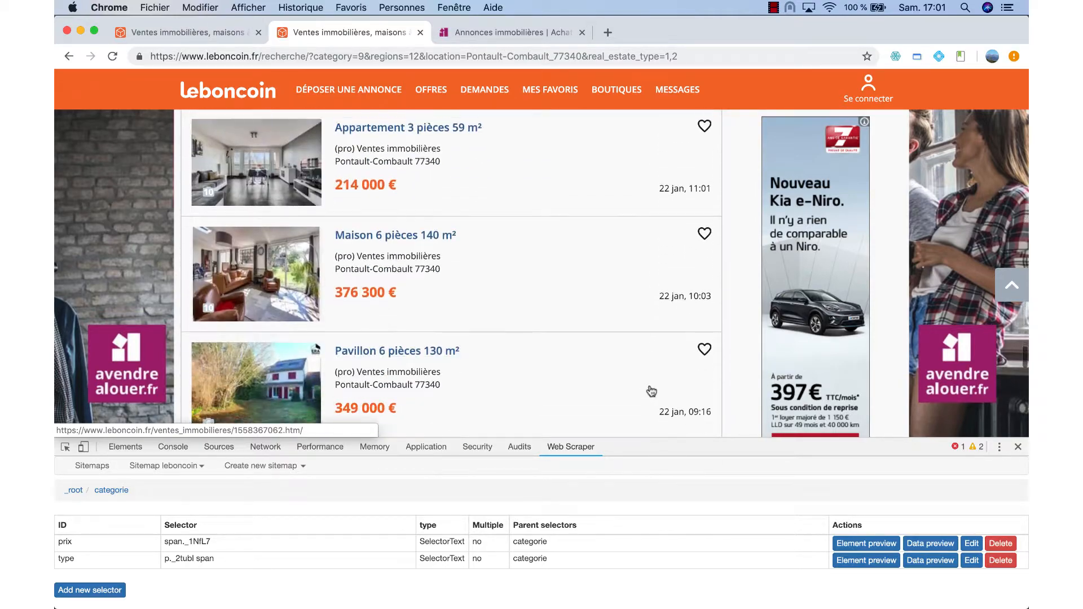
pyautogui.scroll(-10, 652, 392)
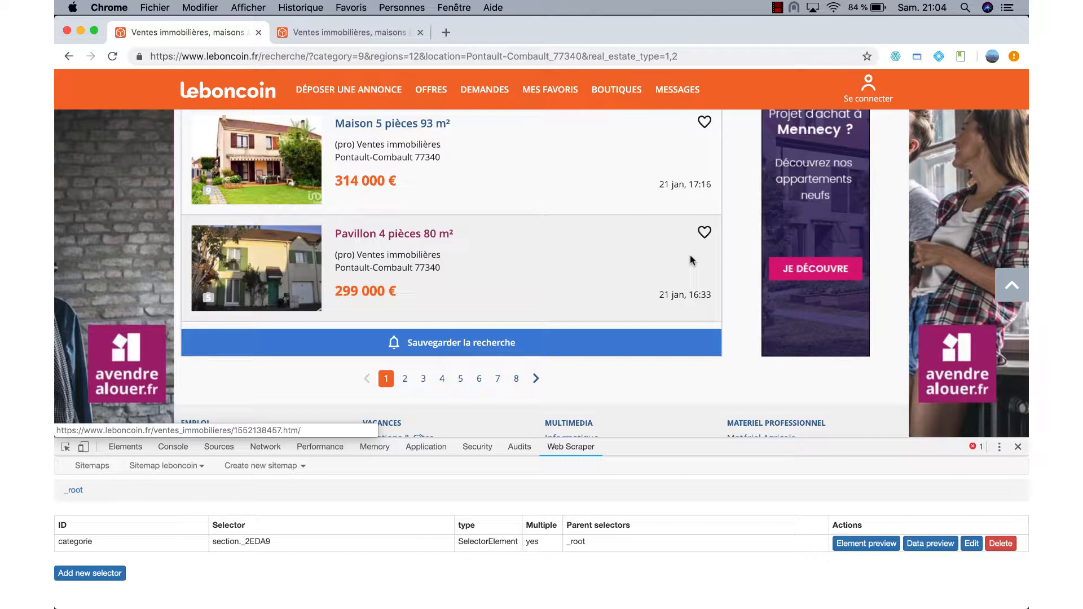
pyautogui.click(89, 574)
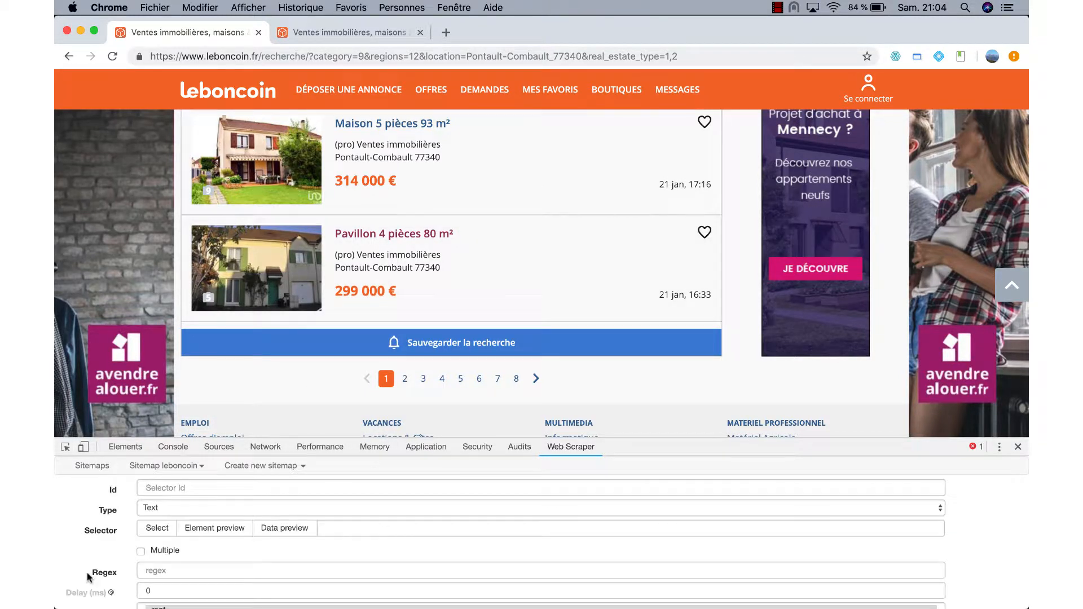
pyautogui.click(159, 491)
pyautogui.write('pages')
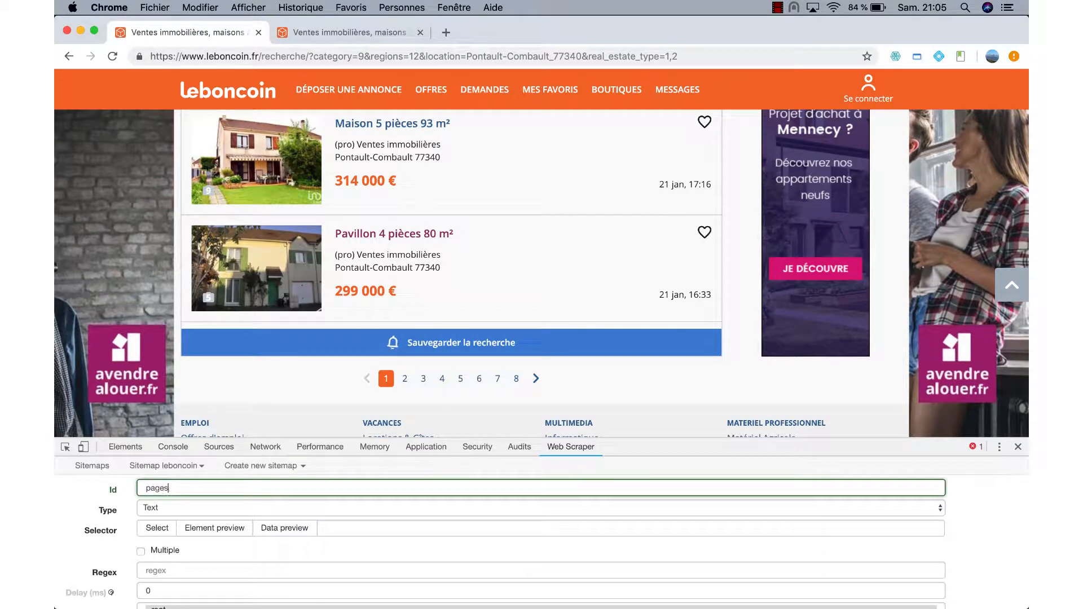
pyautogui.click(150, 511)
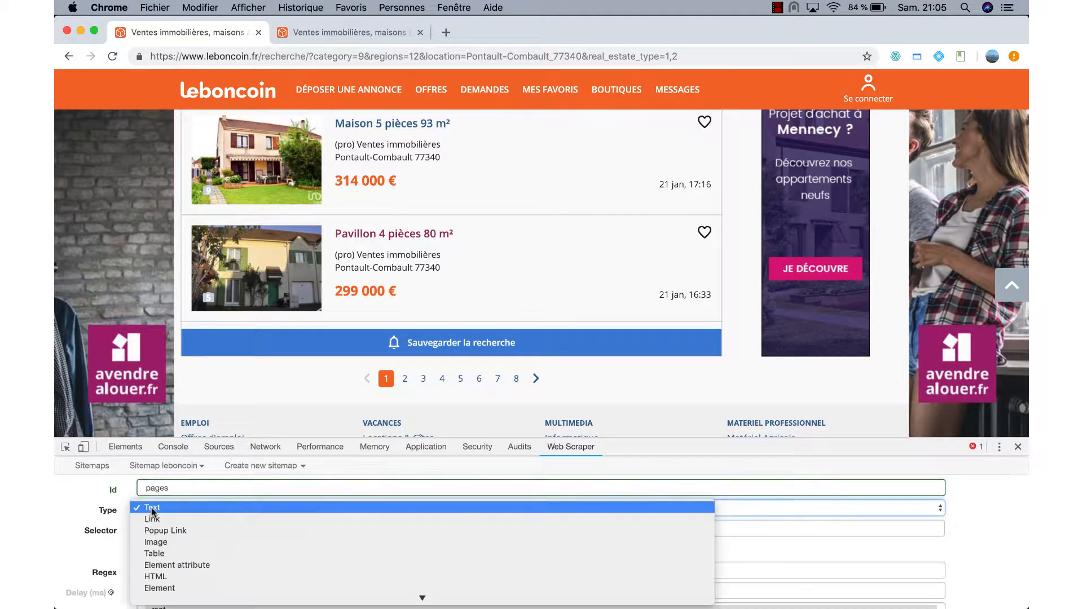
pyautogui.click(157, 517)
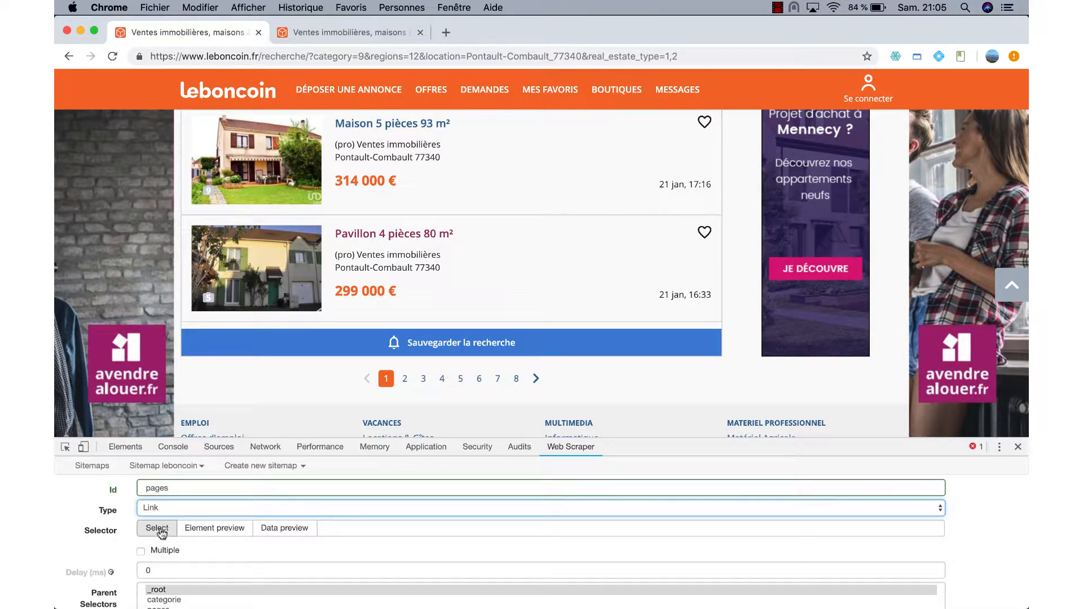
# - Pick the page 2 and 3 pagination links for the pages selector, finish the selection, close the advertising page, and enable Multiple
pyautogui.click(160, 530)
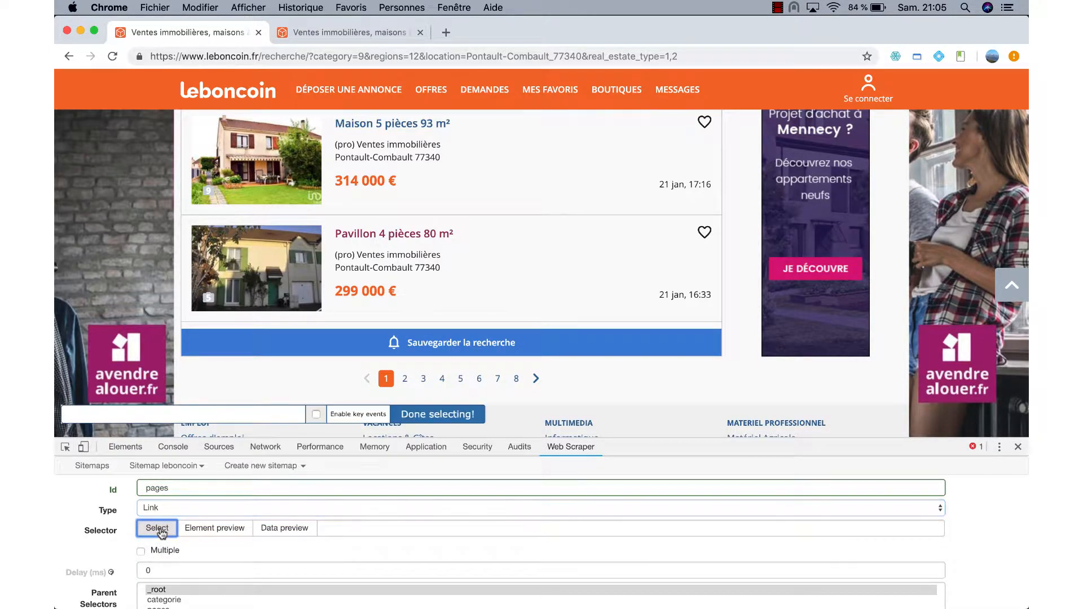
pyautogui.click(405, 379)
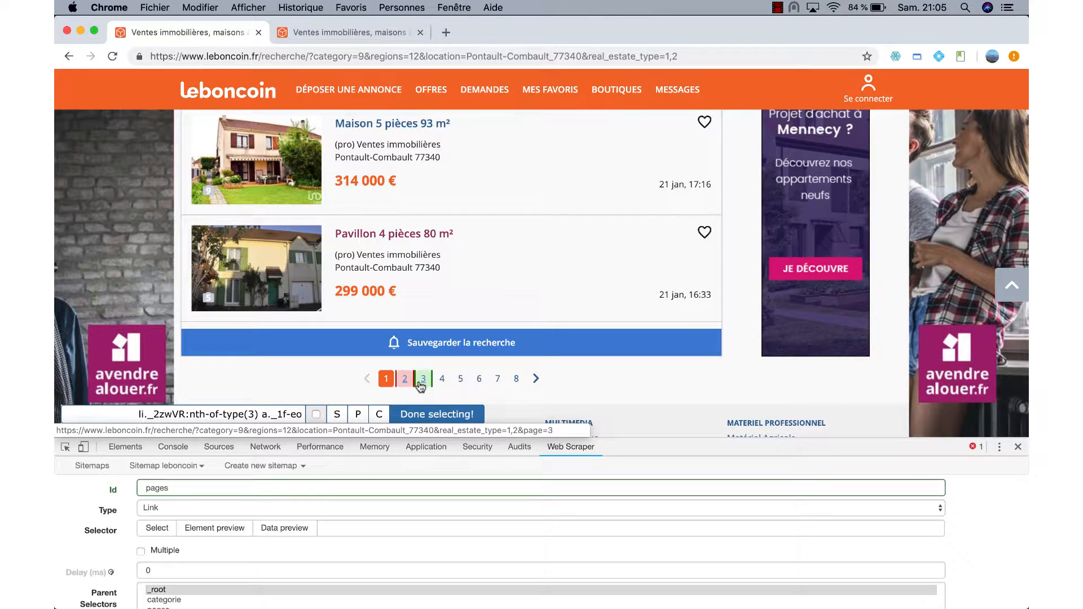
pyautogui.click(420, 382)
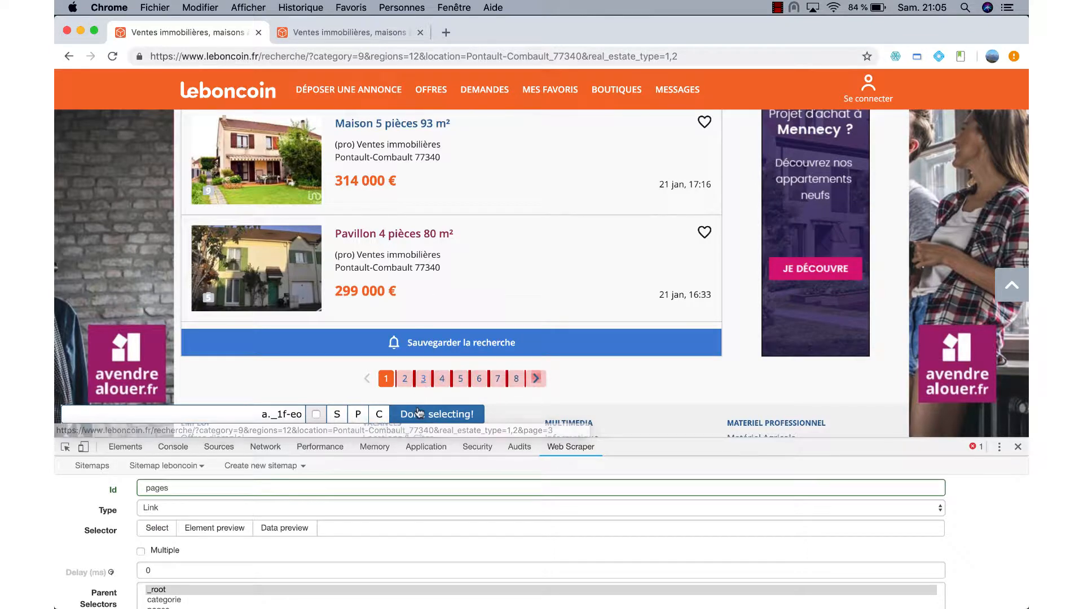
pyautogui.click(419, 415)
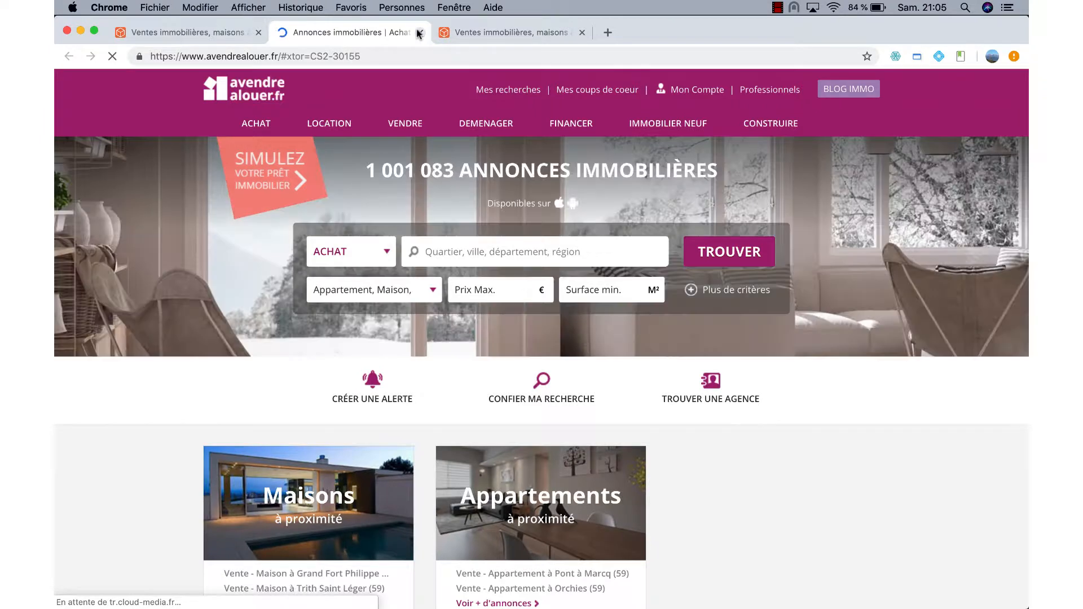
pyautogui.click(420, 33)
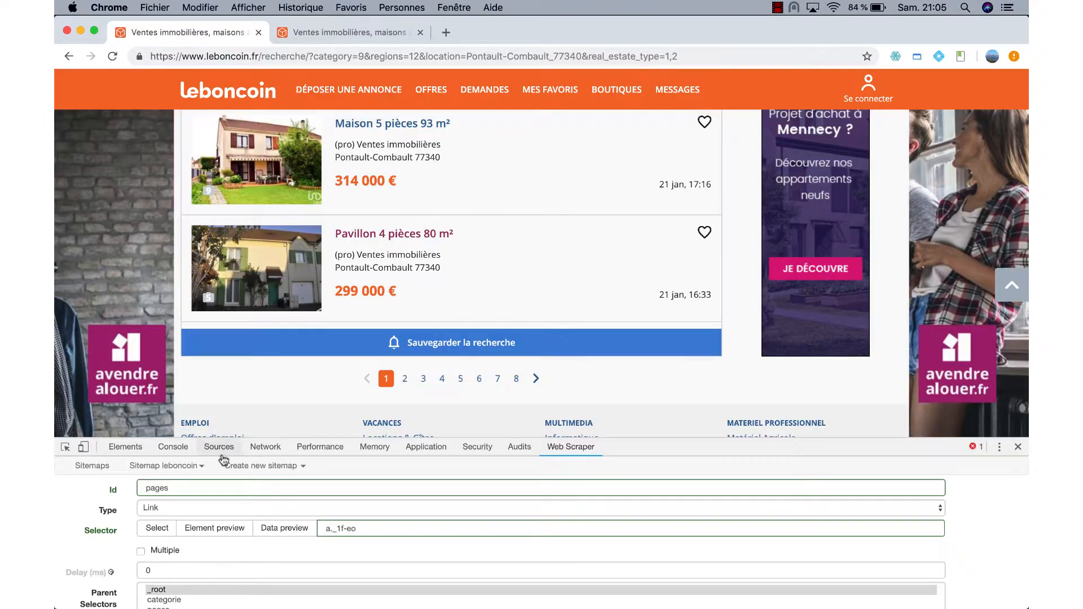
pyautogui.click(141, 552)
pyautogui.scroll(-2, 125, 552)
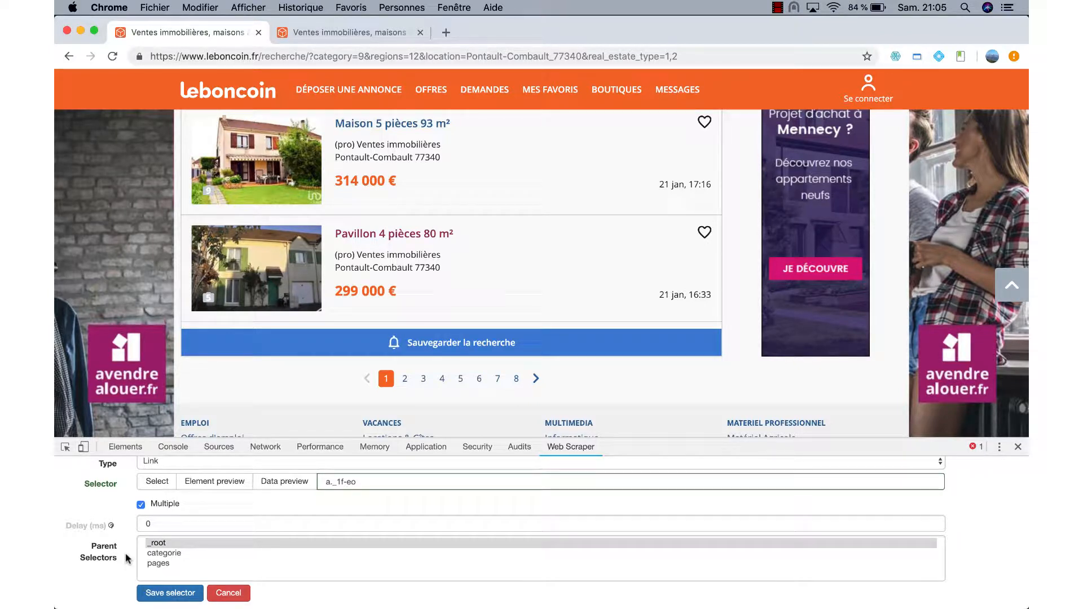
# - Add categorie alongside _root as a parent of the pages selector and save the selector
pyautogui.keyDown('super'); pyautogui.click(159, 555); pyautogui.keyUp('super')
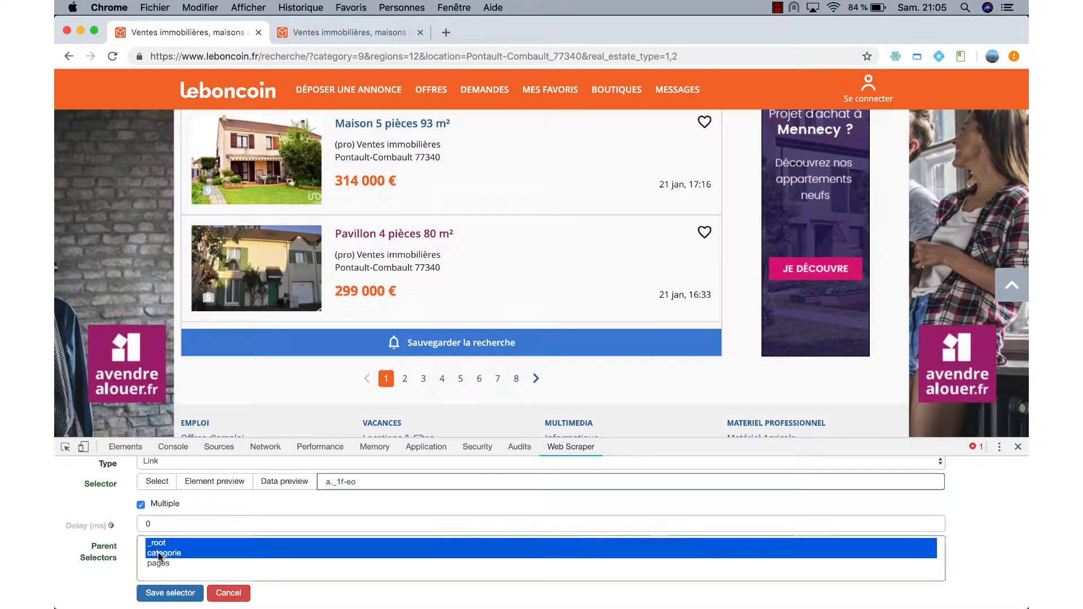
pyautogui.click(170, 593)
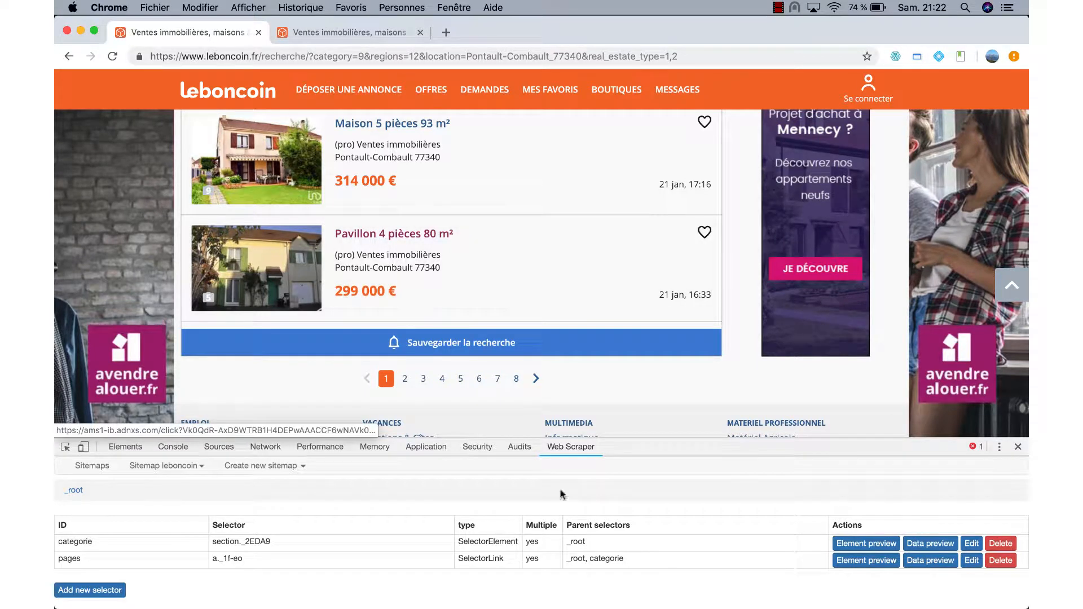
# - View the sitemap's selector graph, expand _root and categorie to examine where pages is attached, and return to the selector list
pyautogui.click(165, 466)
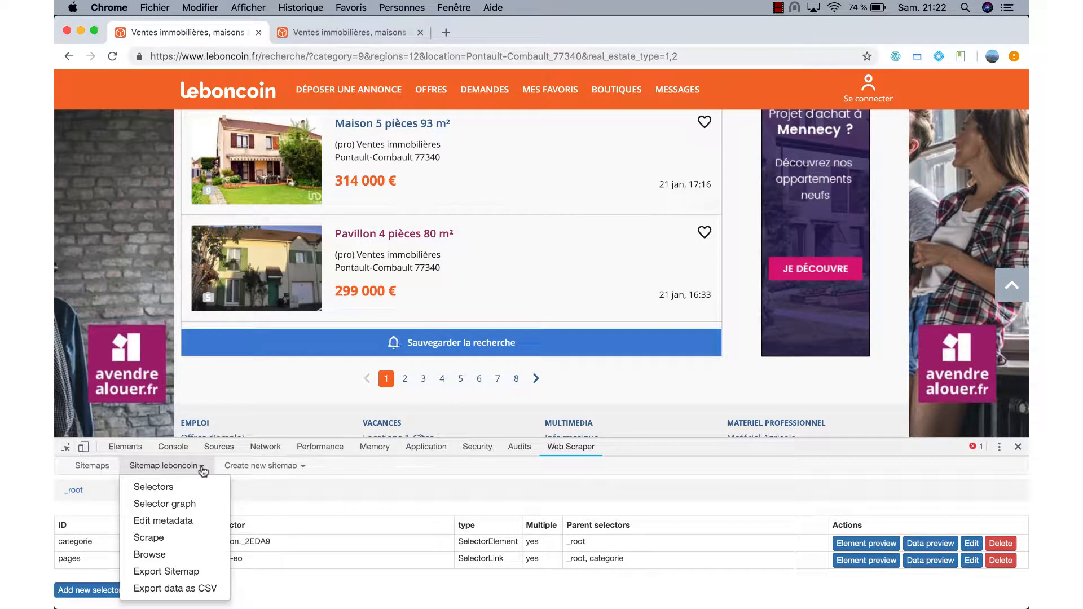
pyautogui.click(186, 505)
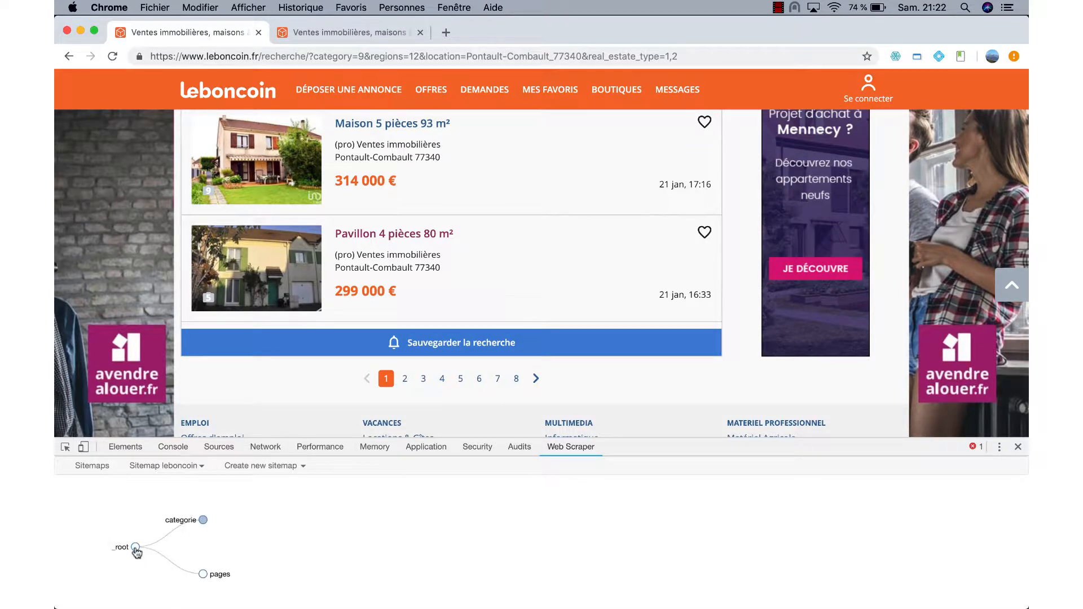
pyautogui.click(203, 521)
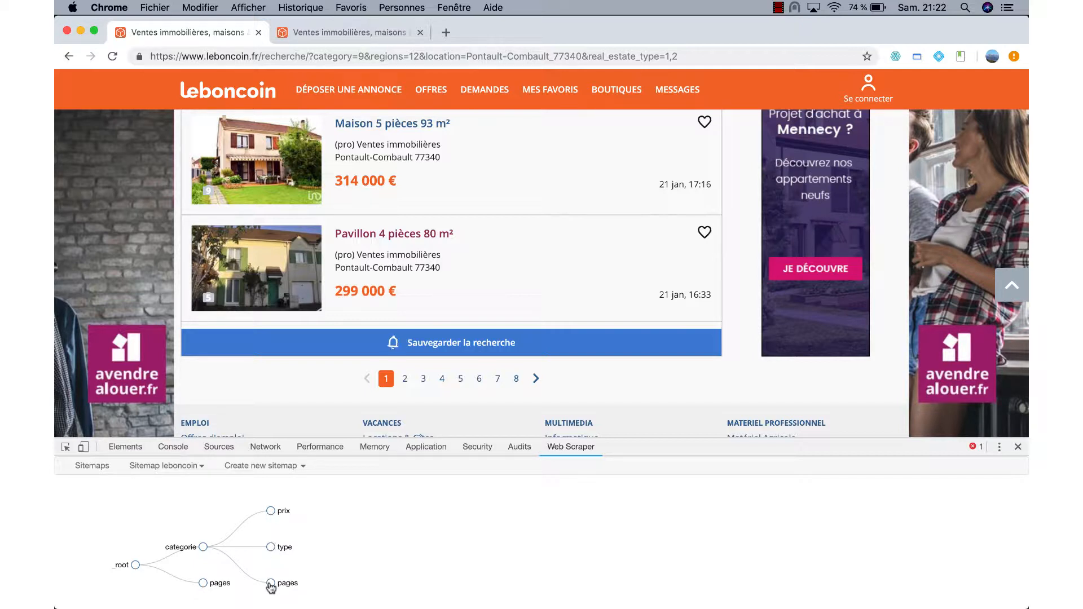
pyautogui.doubleClick(202, 585)
pyautogui.click(200, 471)
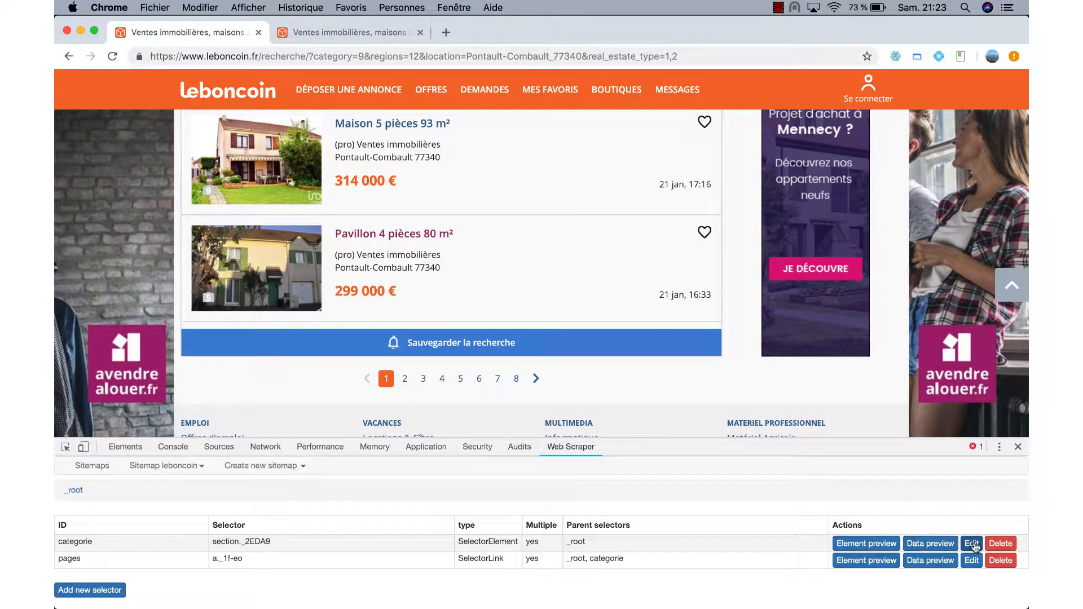
# - Edit the categorie selector to add pages alongside _root as a parent, and save it
pyautogui.click(971, 544)
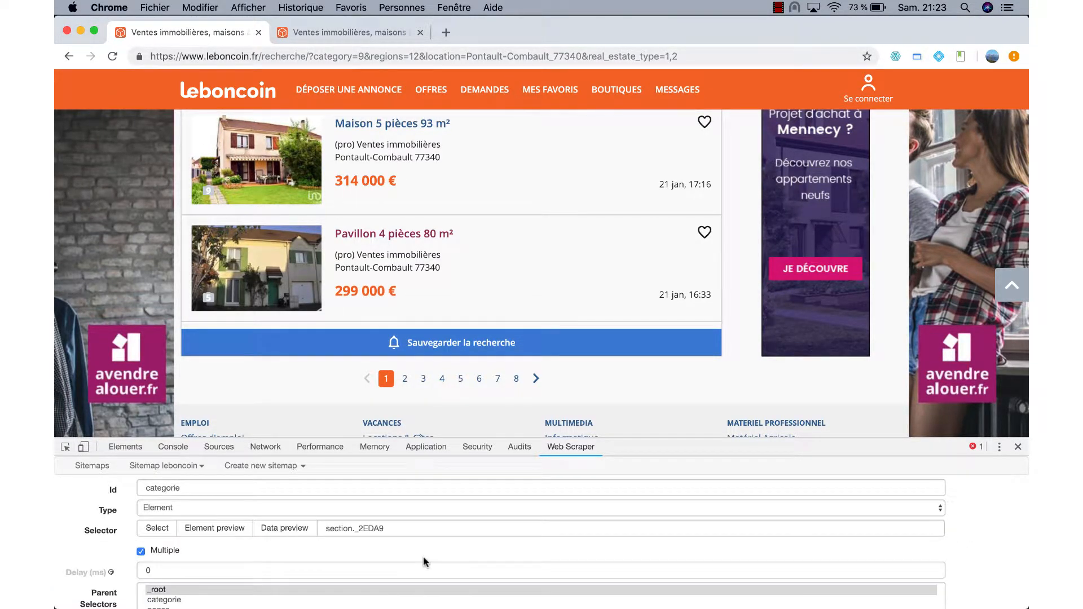
pyautogui.scroll(-2, 423, 556)
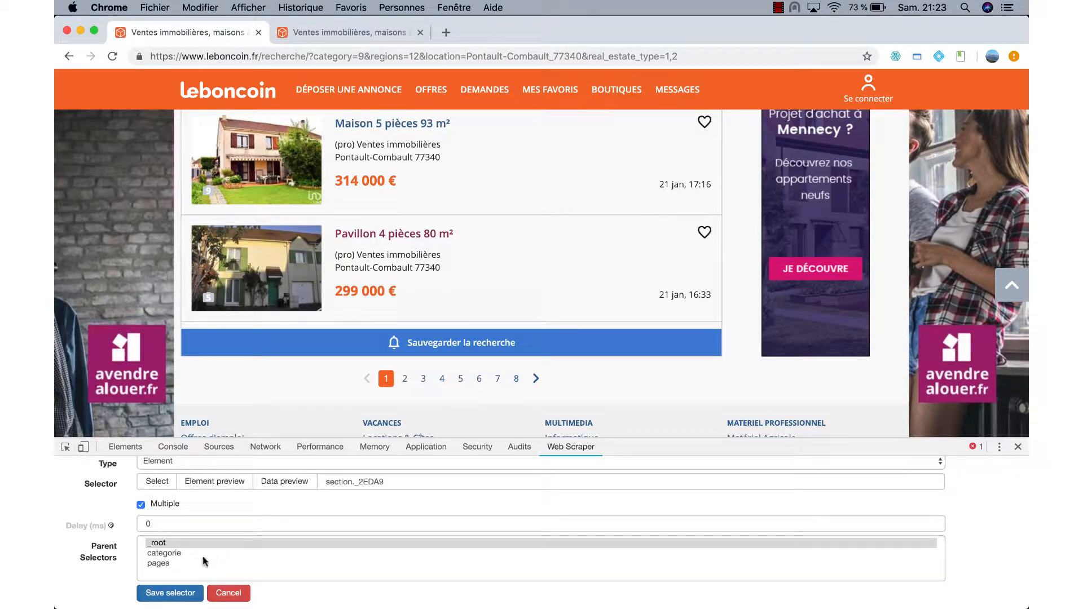
pyautogui.keyDown('super'); pyautogui.click(159, 563); pyautogui.keyUp('super')
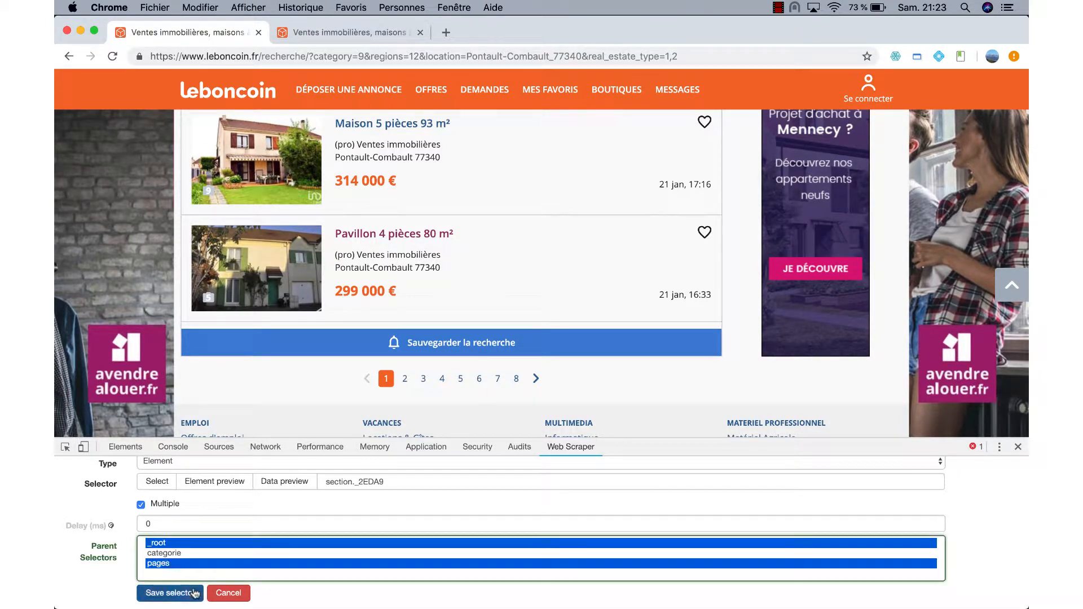
pyautogui.click(169, 592)
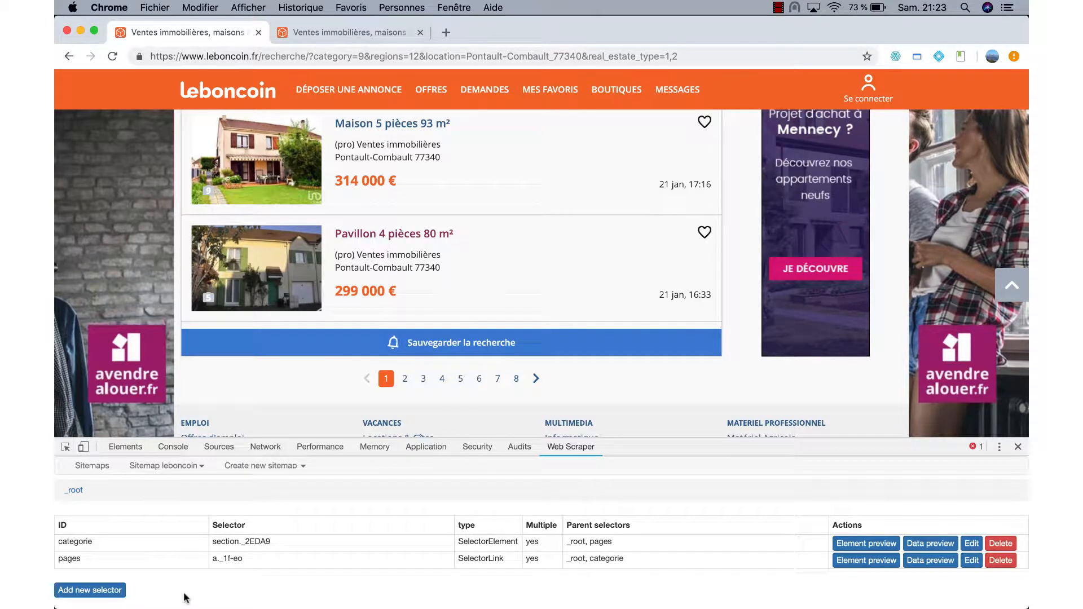
# - Expand the categorie and pages branches in the selector graph to examine how they nest in each other, and return to the selector list
pyautogui.click(200, 475)
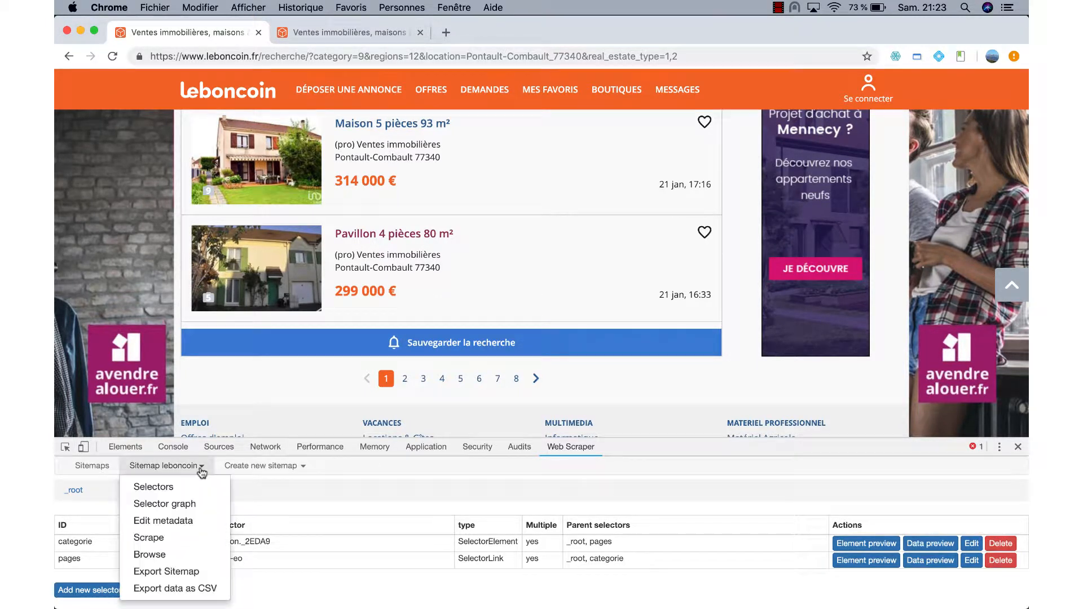
pyautogui.click(178, 504)
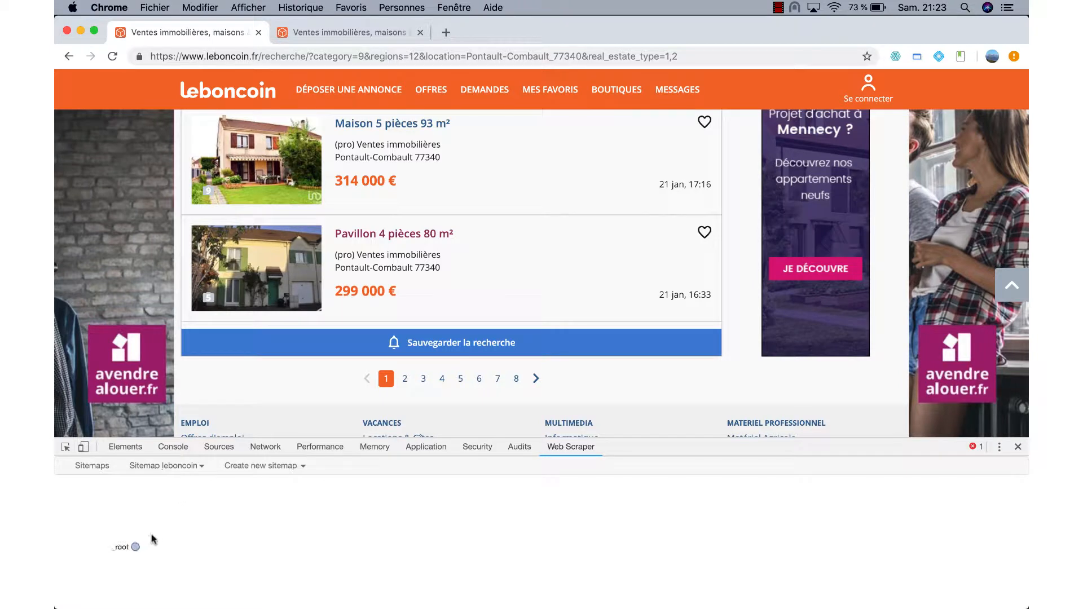
pyautogui.click(136, 547)
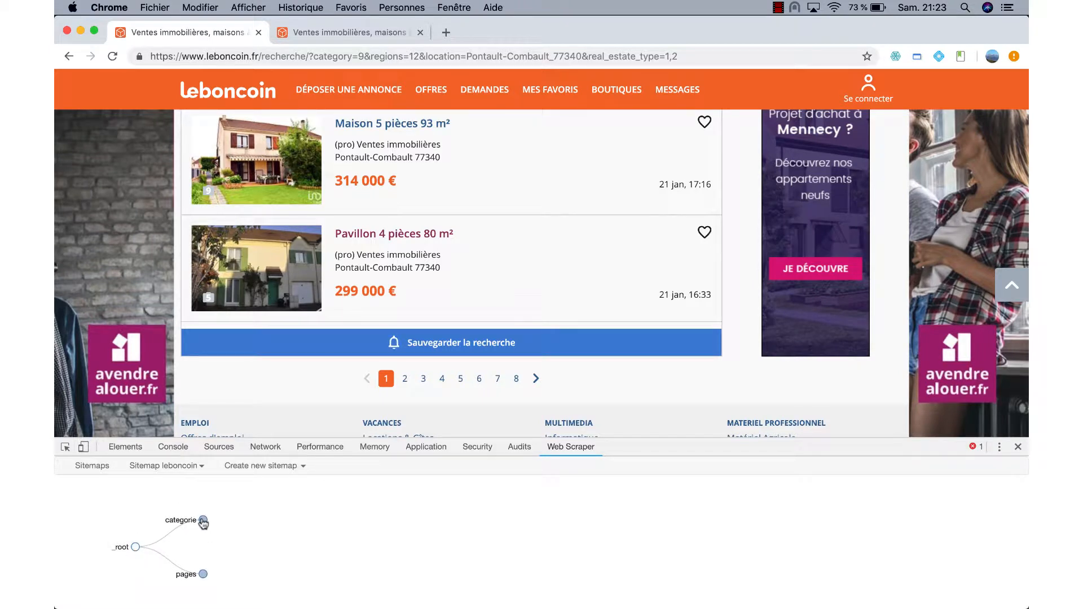
pyautogui.click(203, 520)
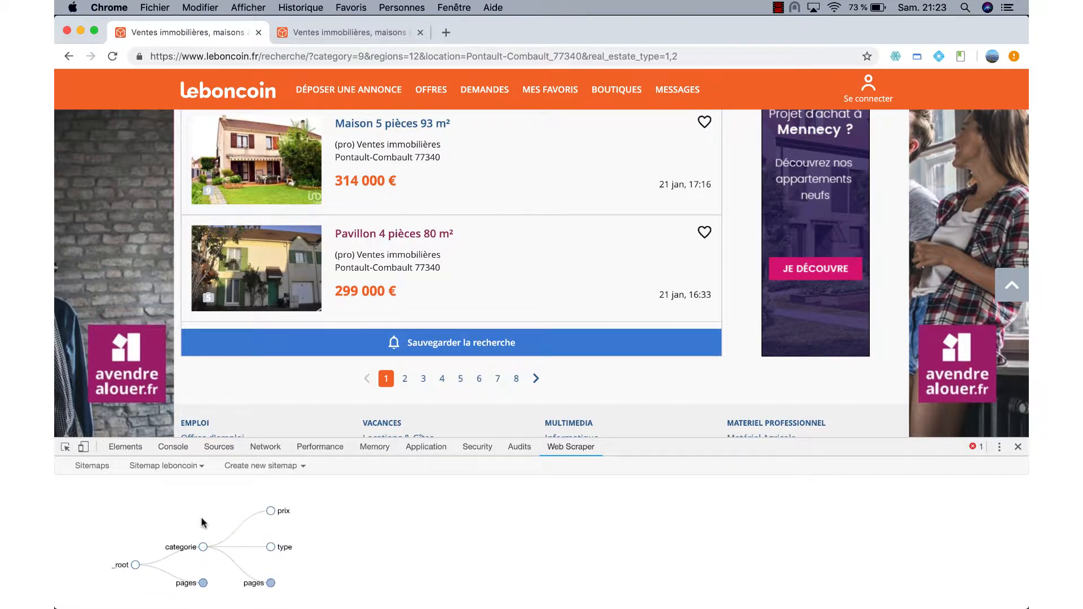
pyautogui.click(271, 584)
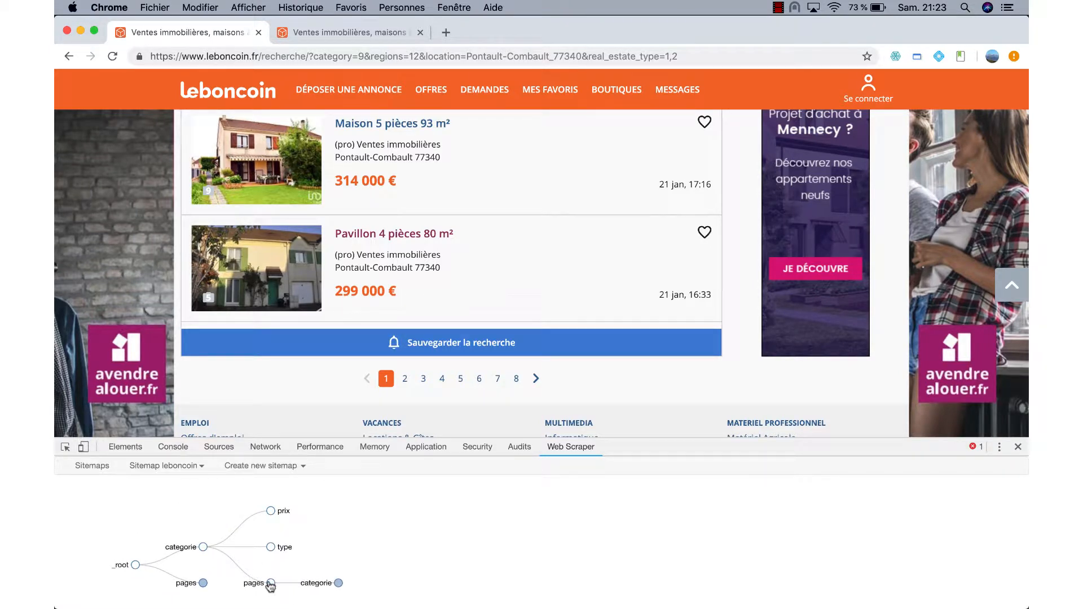
pyautogui.click(338, 583)
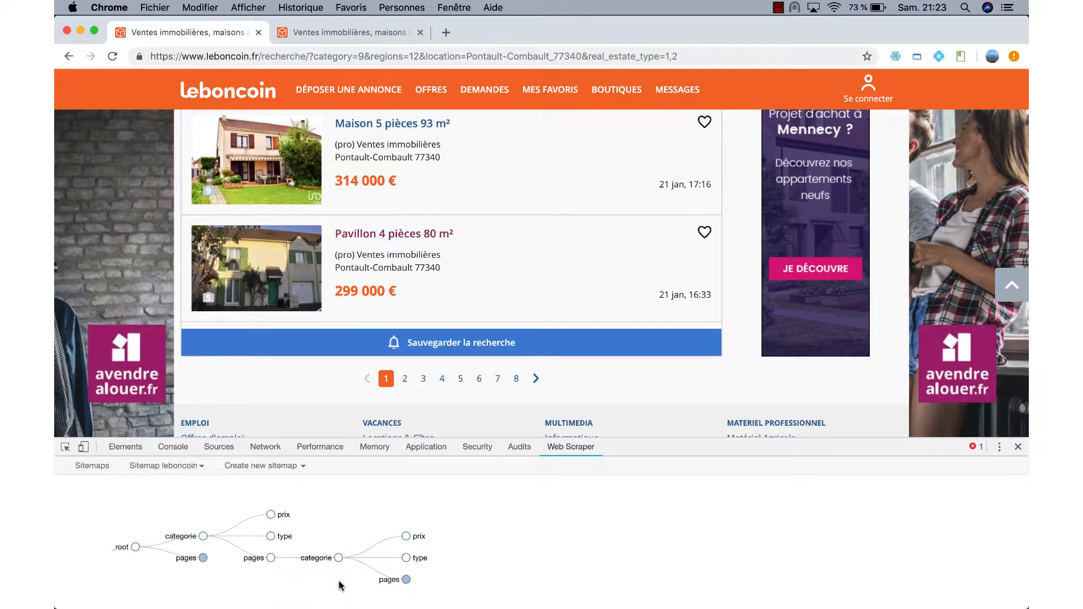
pyautogui.click(203, 557)
pyautogui.click(272, 583)
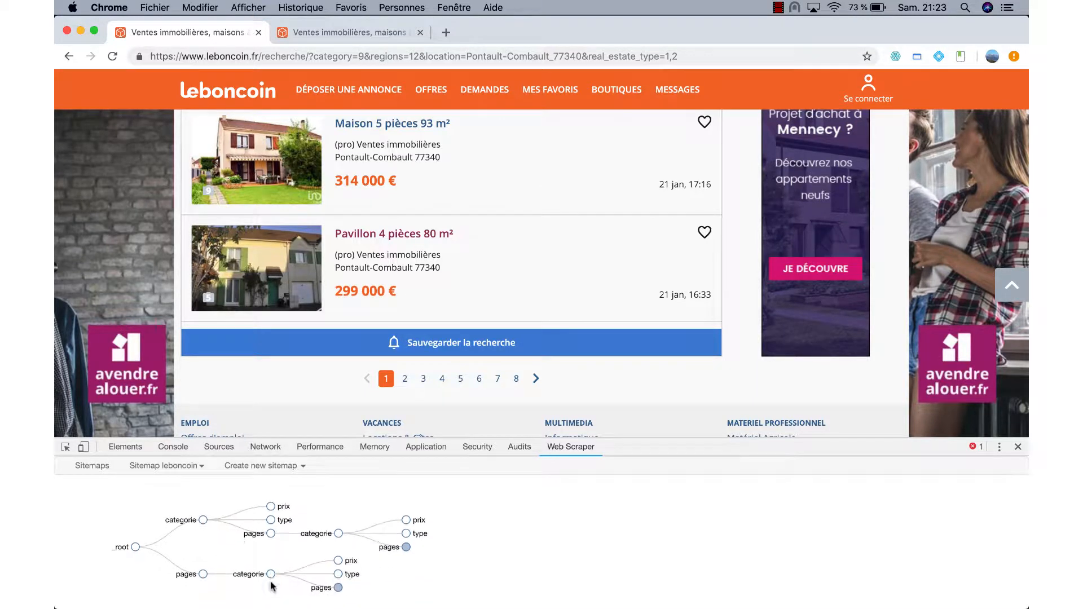
pyautogui.click(338, 588)
pyautogui.click(197, 468)
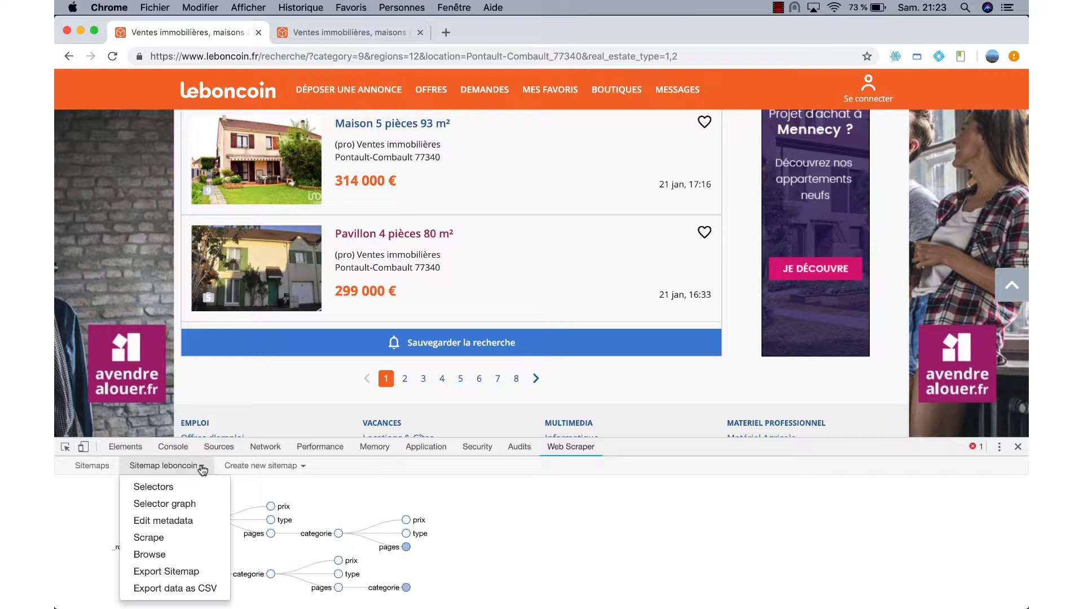
pyautogui.click(188, 492)
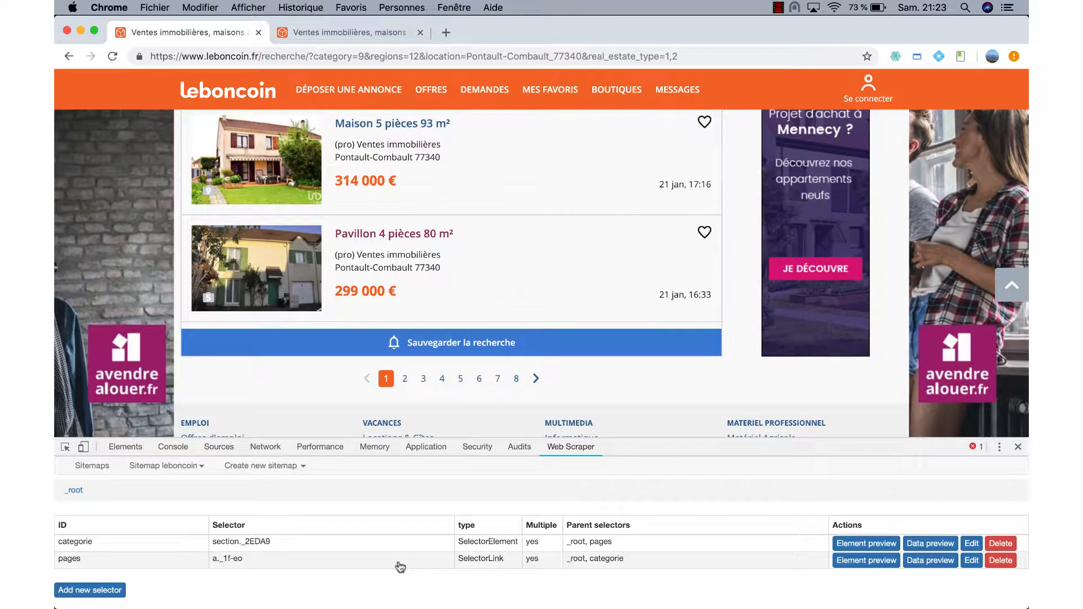
# - Start scraping the leboncoin sitemap
pyautogui.click(201, 467)
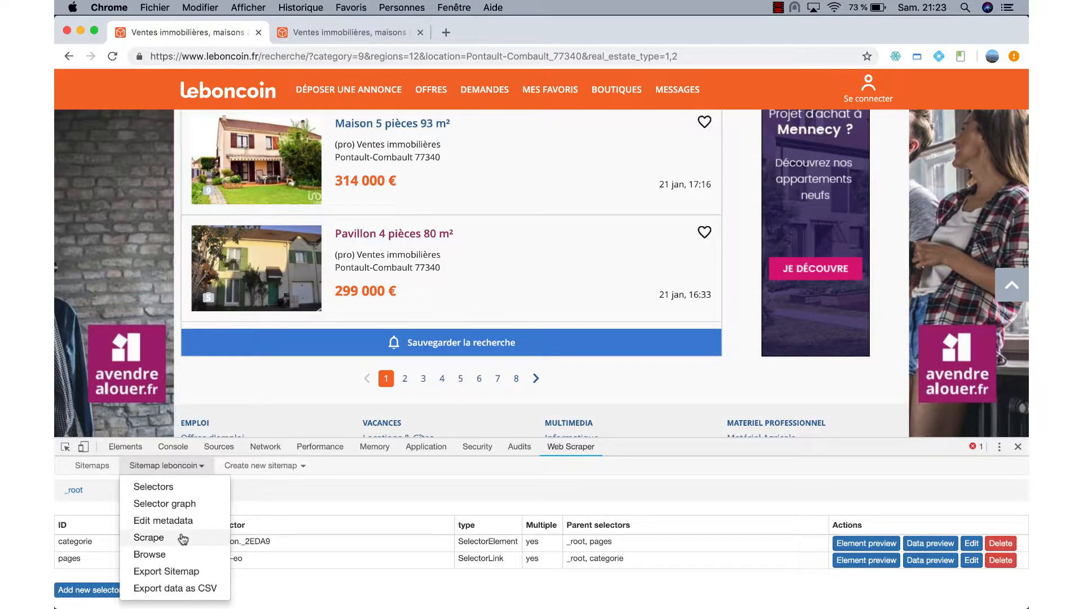
pyautogui.click(183, 539)
pyautogui.click(177, 553)
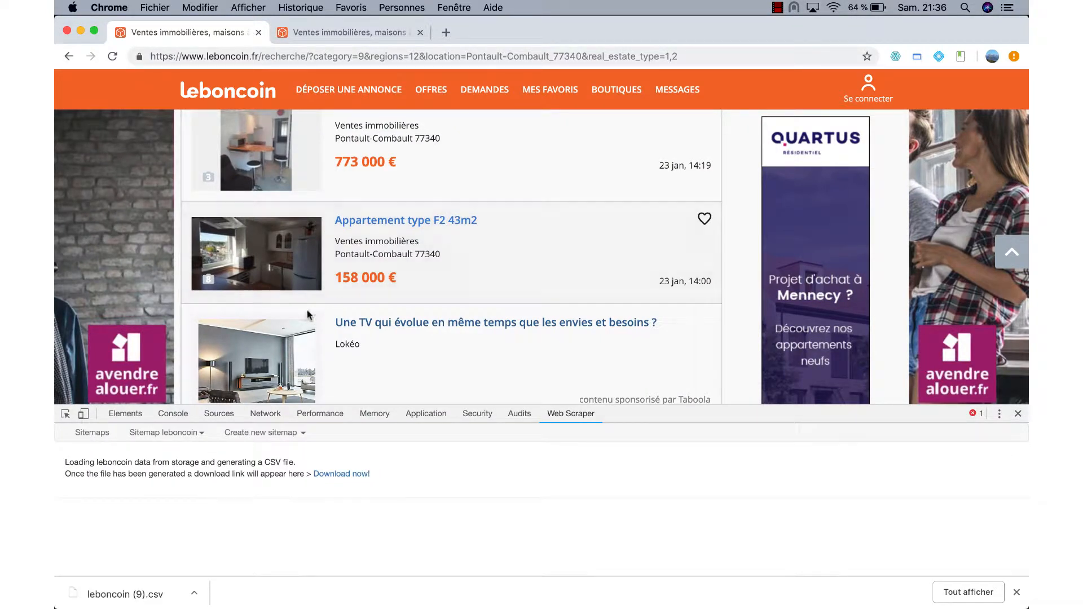
# - Export the scraped data as CSV, and open leboncoin (9).csv from the Téléchargements folder in LibreOffice
pyautogui.click(206, 435)
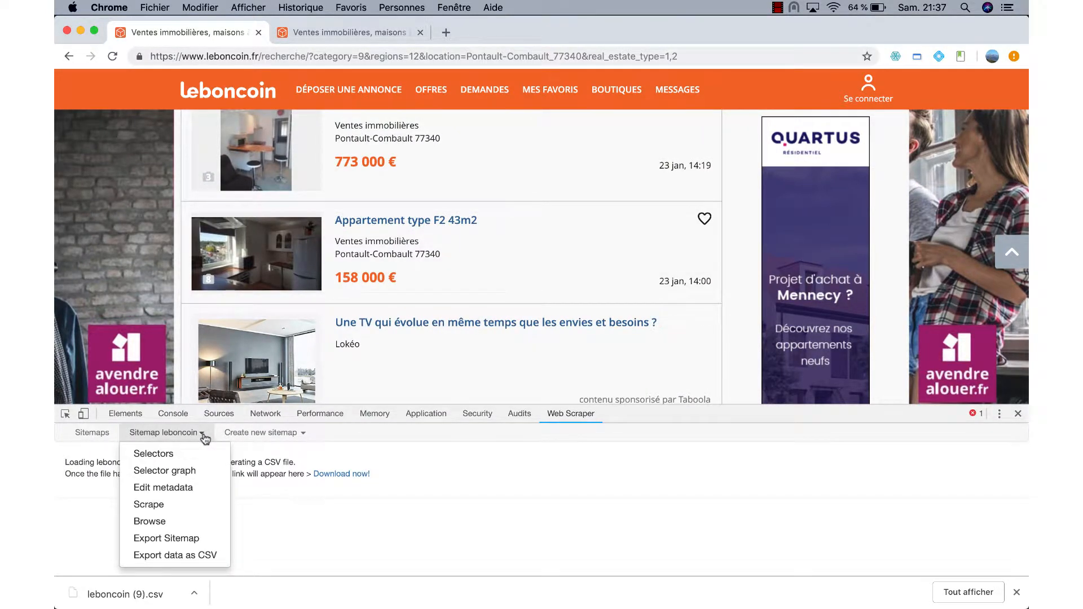
pyautogui.click(204, 559)
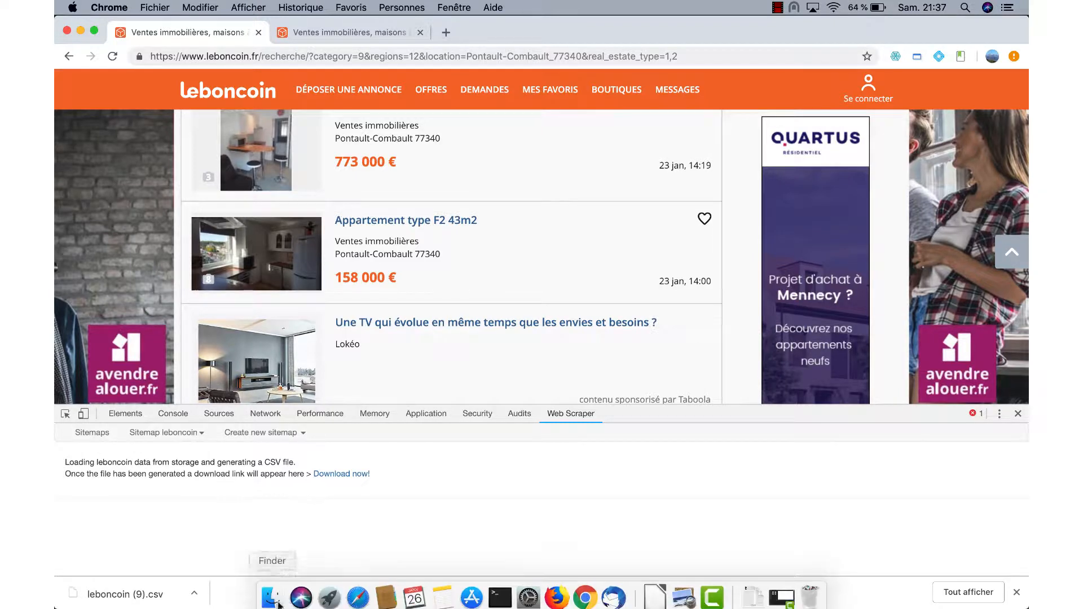
pyautogui.click(276, 593)
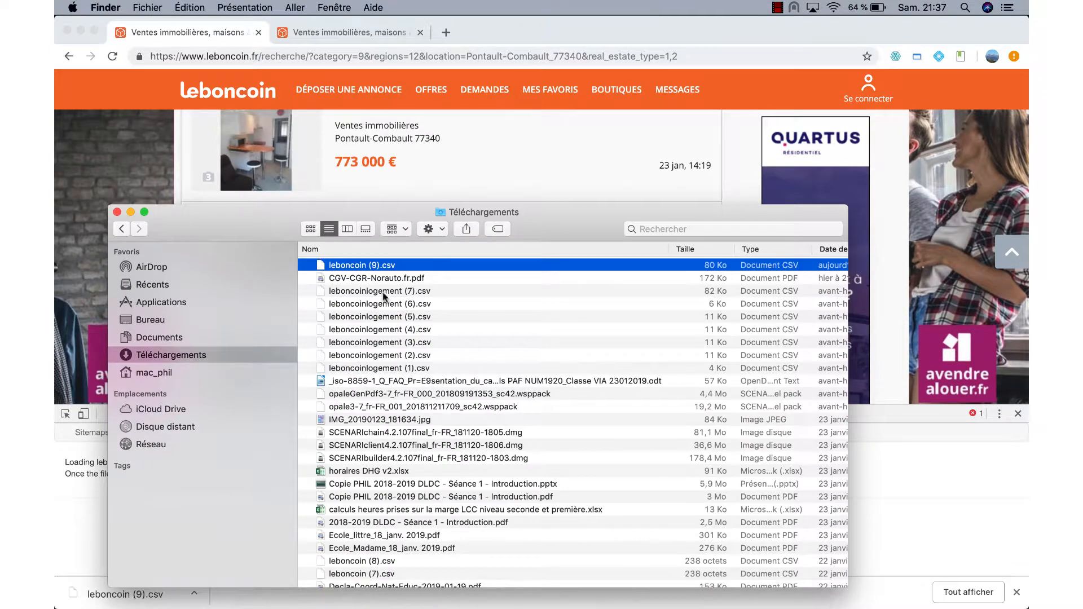
pyautogui.rightClick(388, 269)
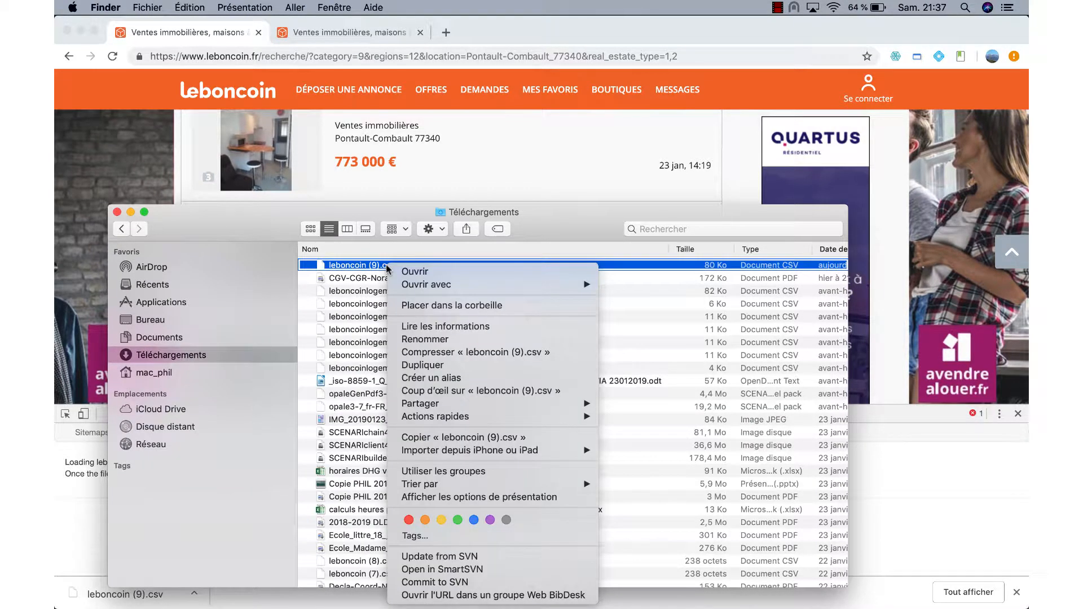
pyautogui.moveTo(415, 285)
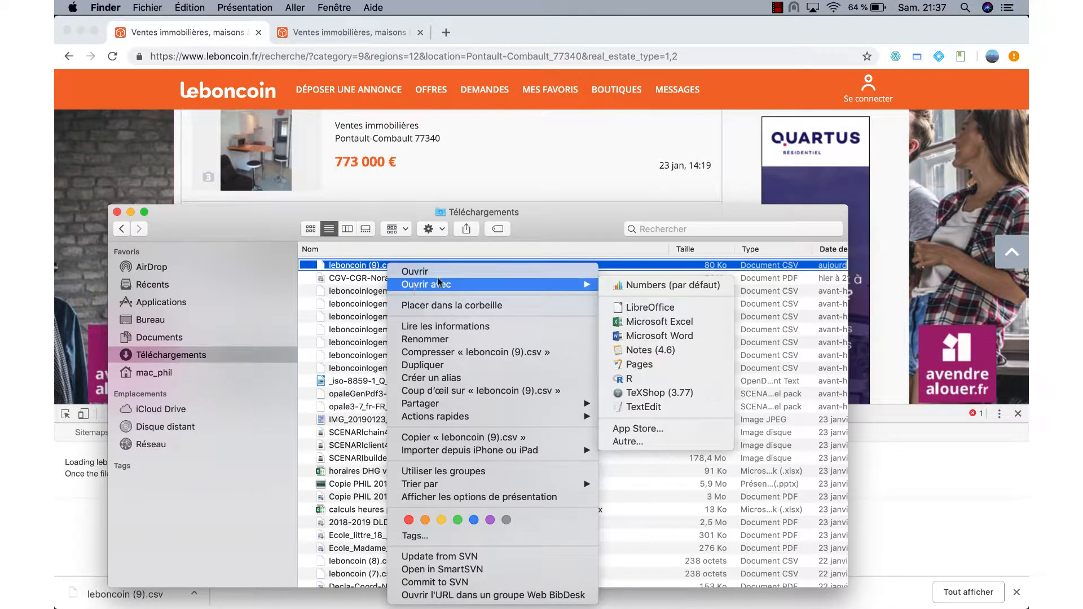
pyautogui.click(642, 303)
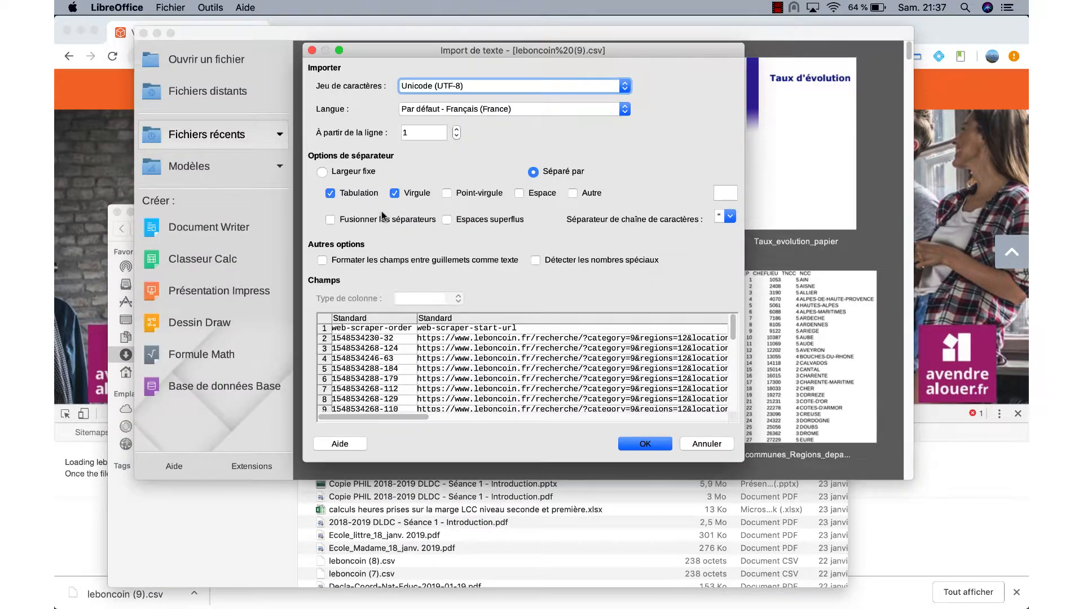
# - Check the previewed rows and columns of leboncoin (9).csv and import it as Unicode (UTF-8) with tab and comma separators
pyautogui.scroll(-1, 555, 396)
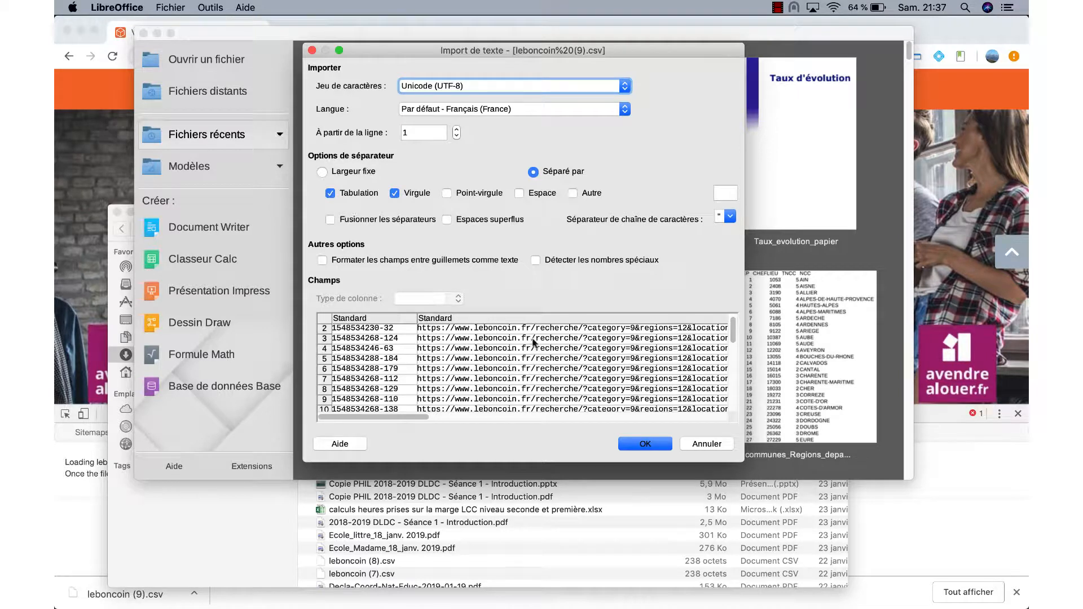
pyautogui.scroll(1, 533, 342)
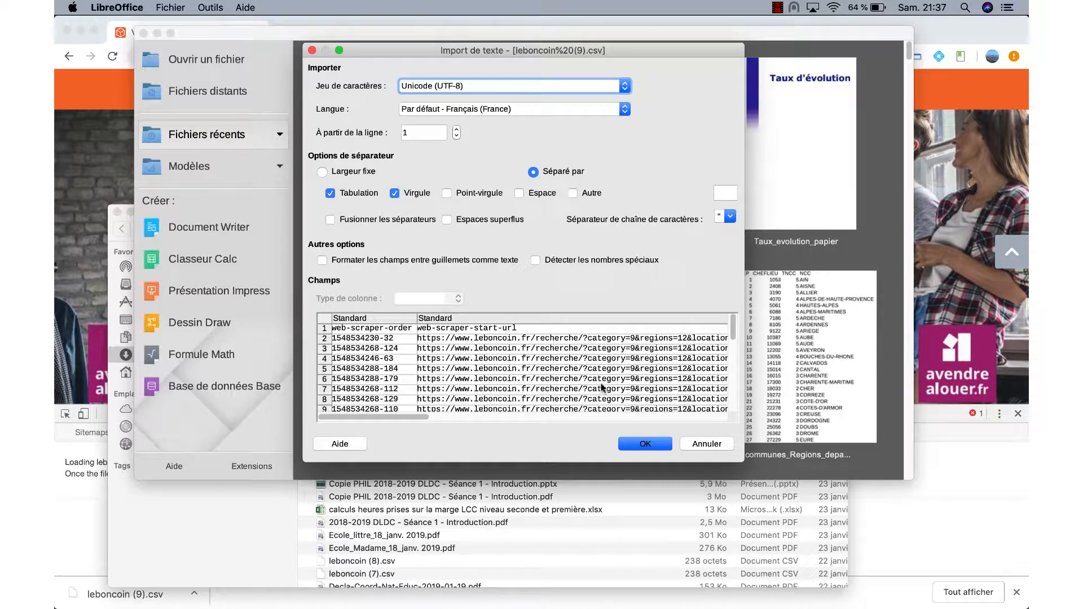
pyautogui.hscroll(5, 663, 421)
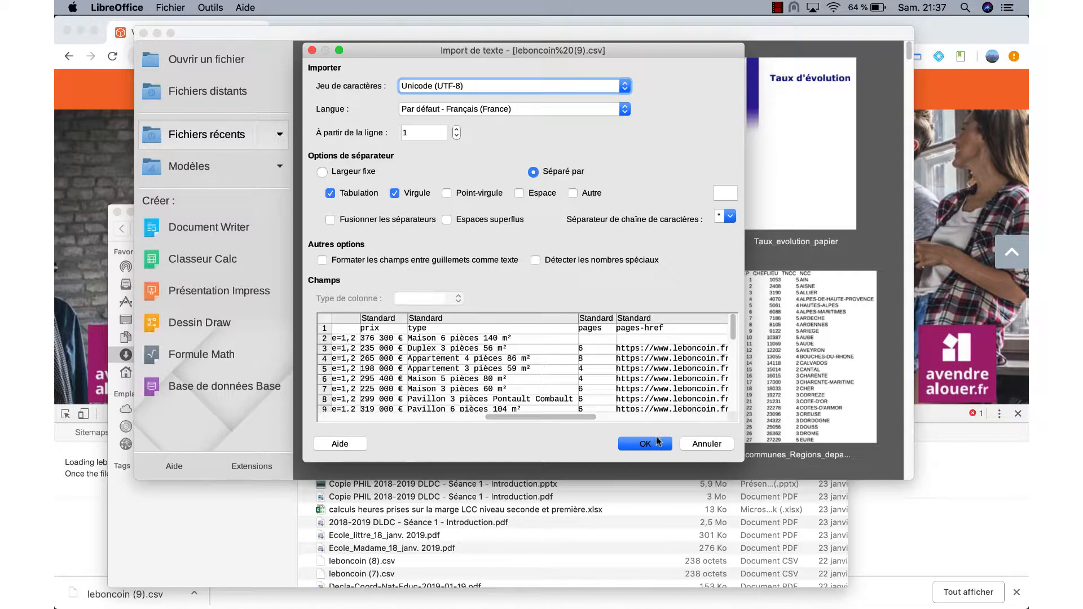
pyautogui.click(645, 444)
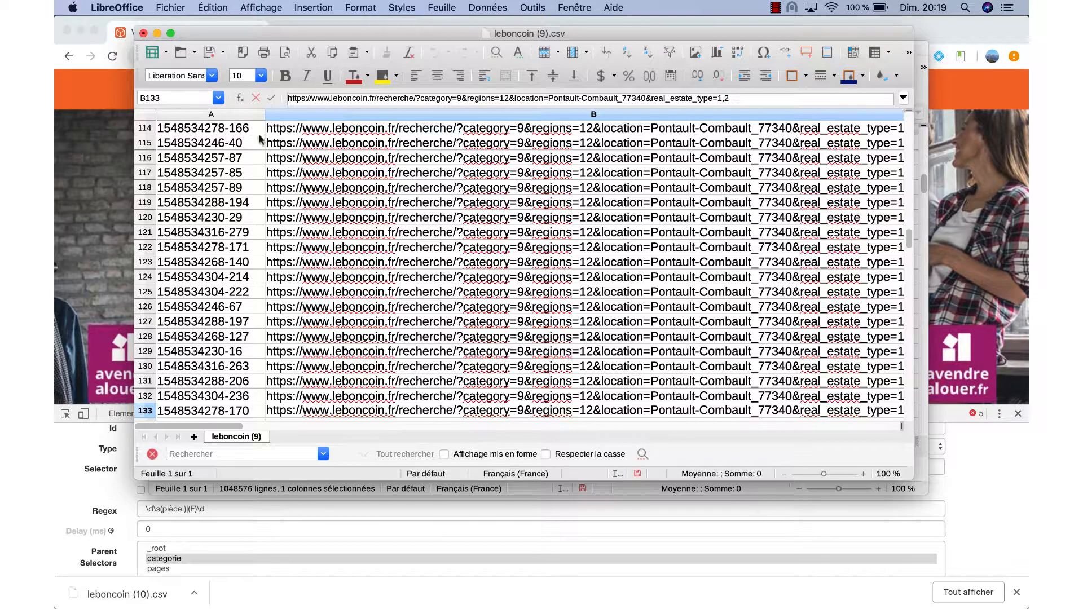
# - Delete column A, which holds the web-scraper-order values, from the spreadsheet
pyautogui.click(217, 117)
pyautogui.rightClick(218, 117)
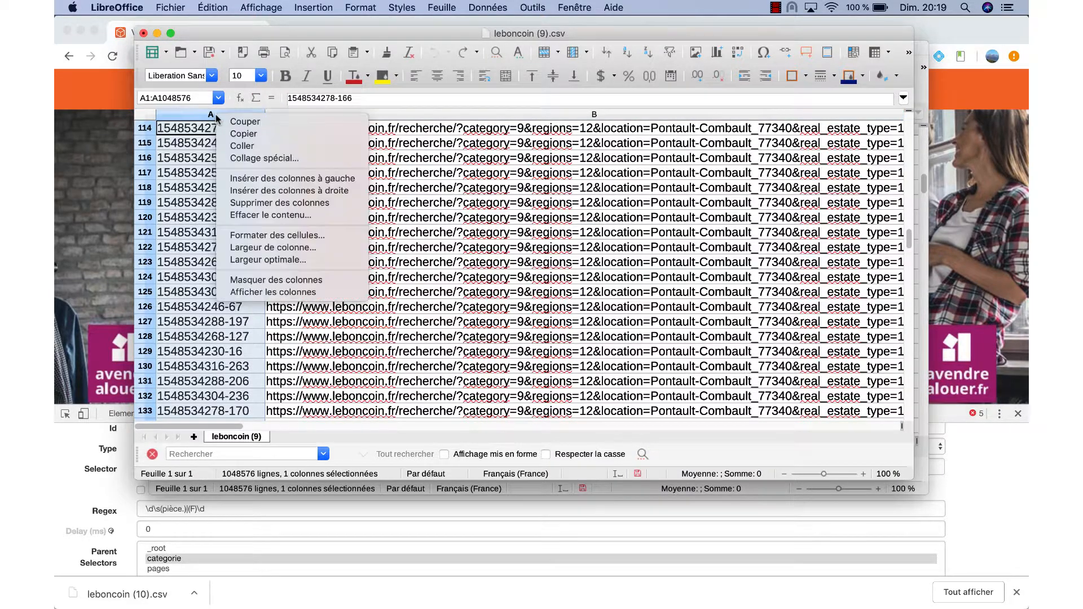
pyautogui.click(265, 202)
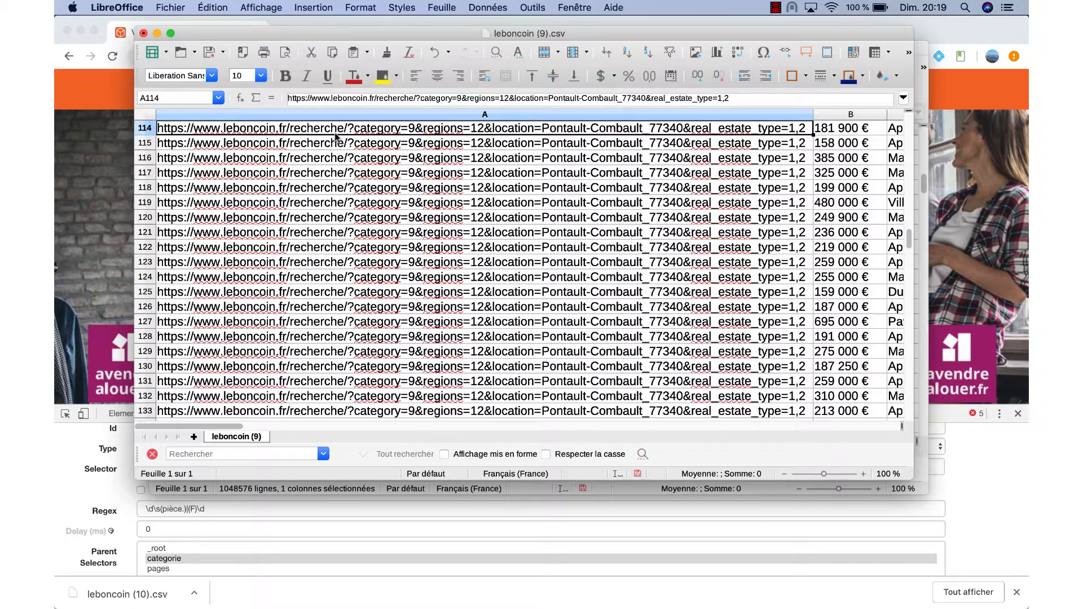
# - Delete the web-scraper-start-url column, and the page number and page link columns that follow the listing titles
pyautogui.rightClick(368, 118)
pyautogui.click(349, 116)
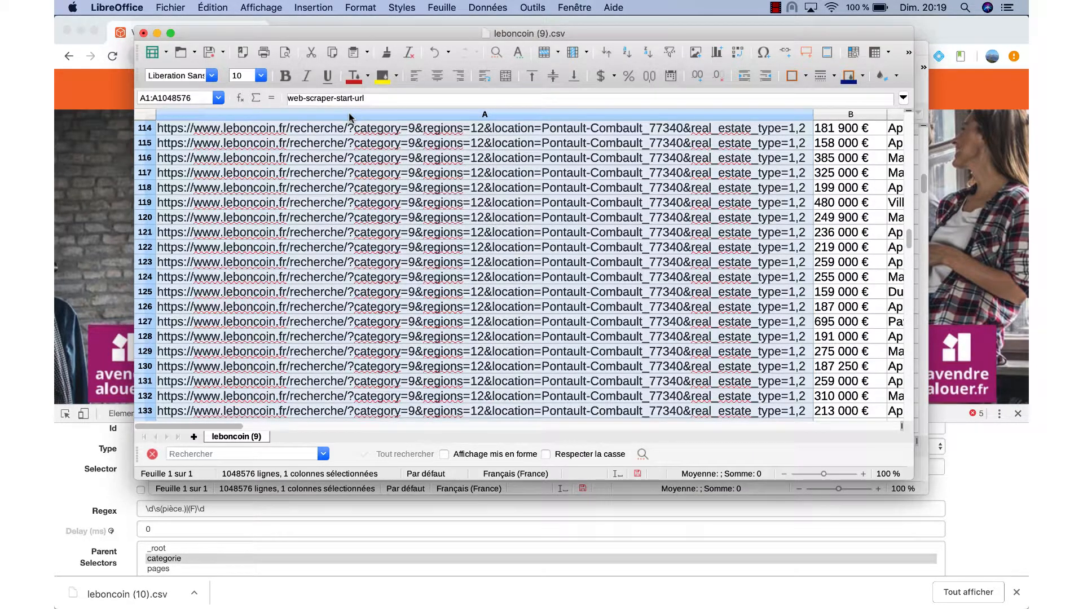
pyautogui.rightClick(349, 117)
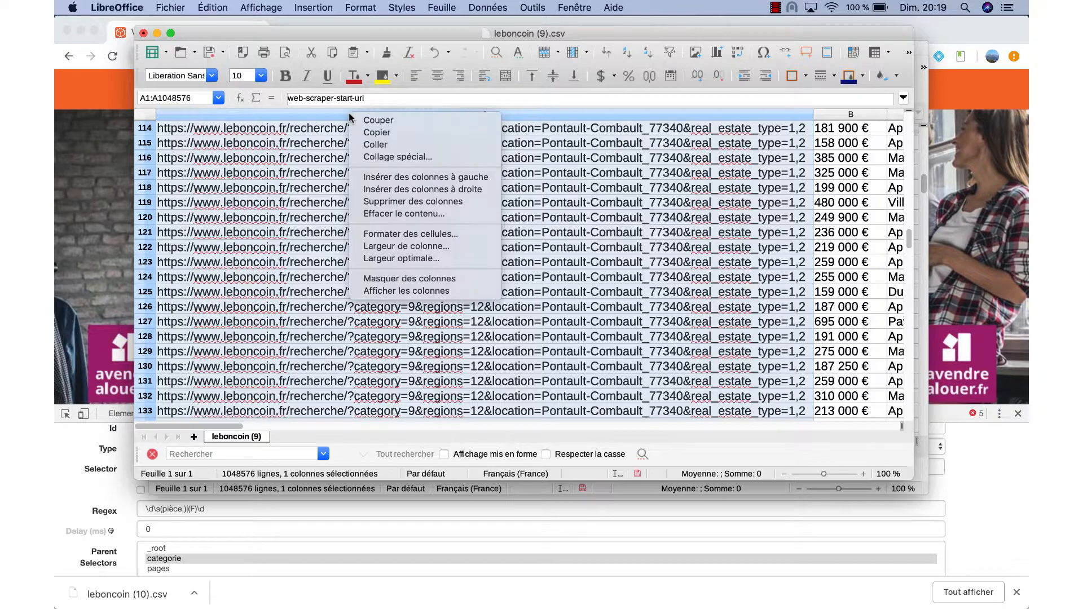
pyautogui.click(378, 202)
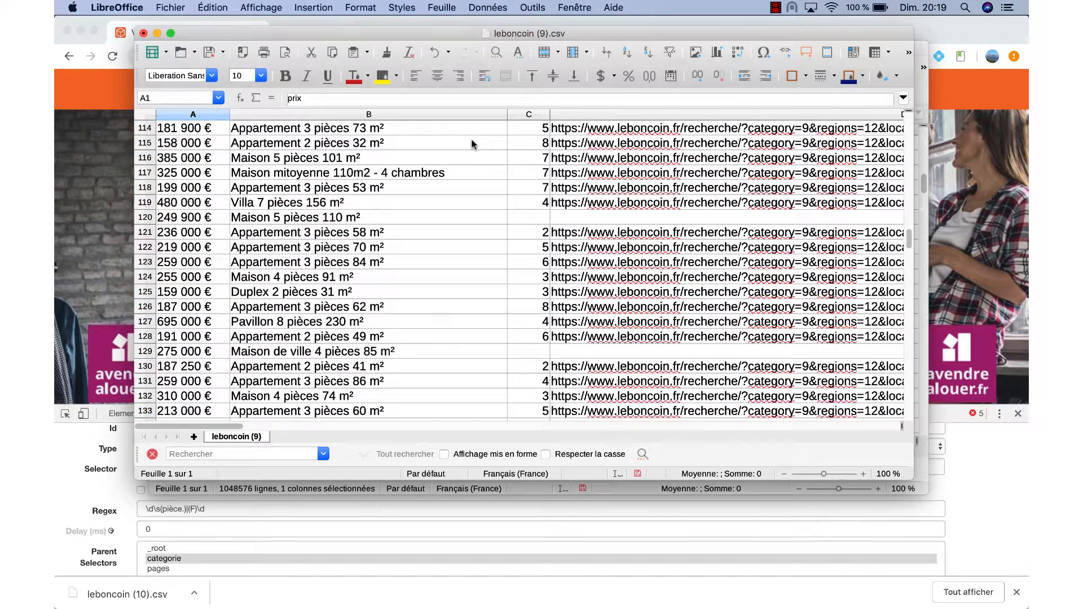
pyautogui.moveTo(536, 113); pyautogui.dragTo(602, 119)
pyautogui.rightClick(602, 120)
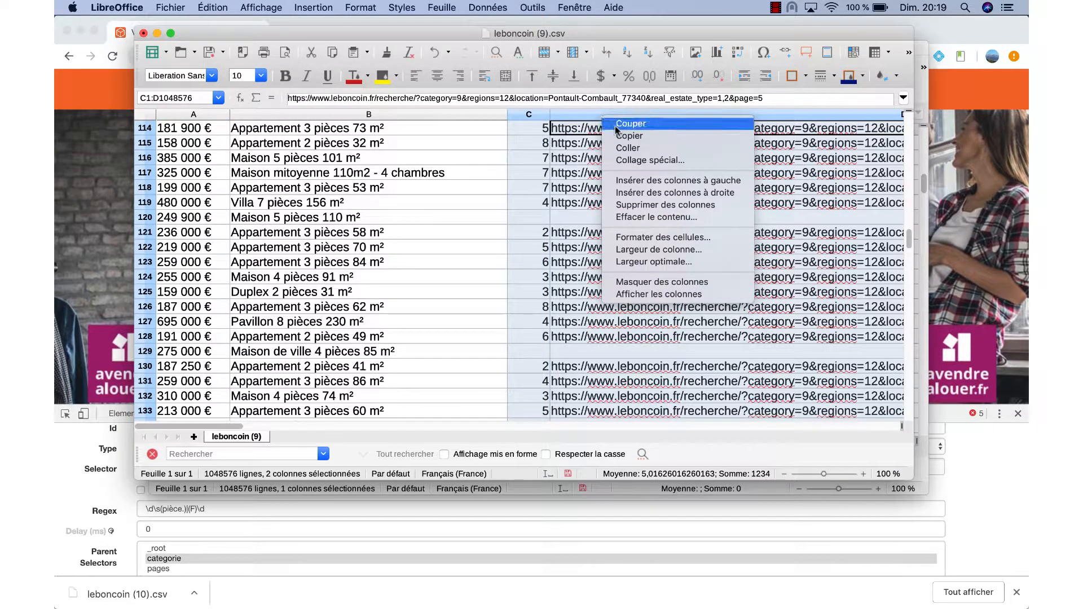
pyautogui.click(639, 205)
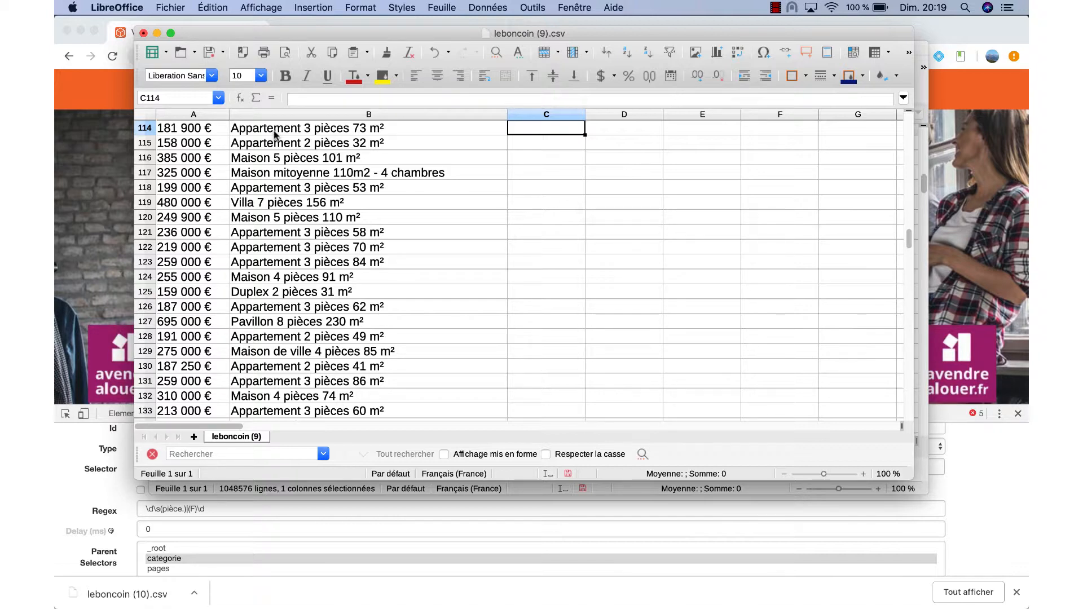
# - Split the listing titles in column B into separate columns at the spaces, with the comma separator turned off
pyautogui.scroll(-5, 330, 289)
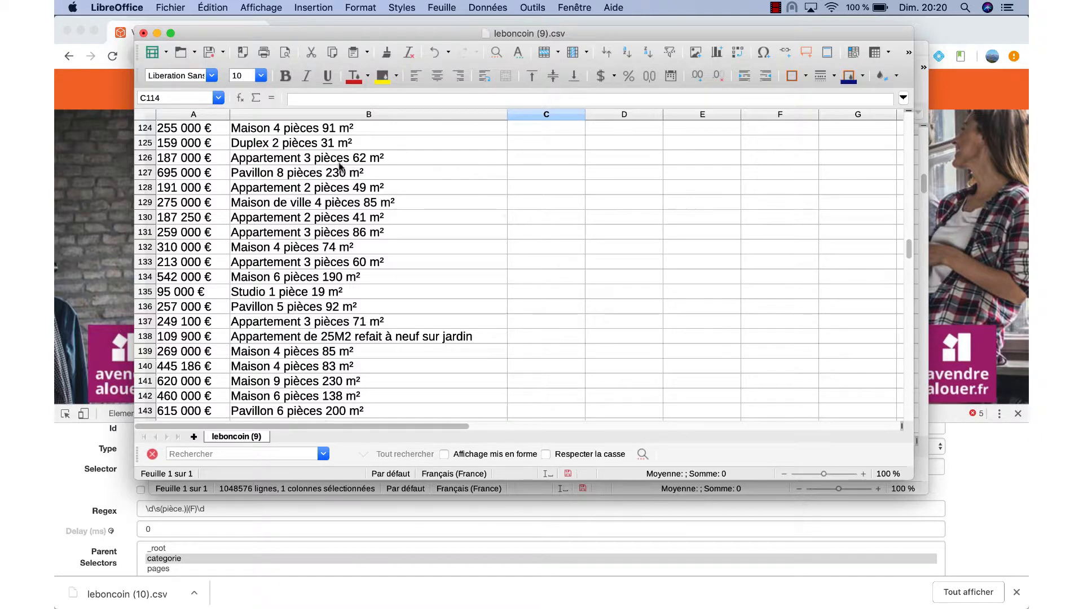
pyautogui.click(352, 115)
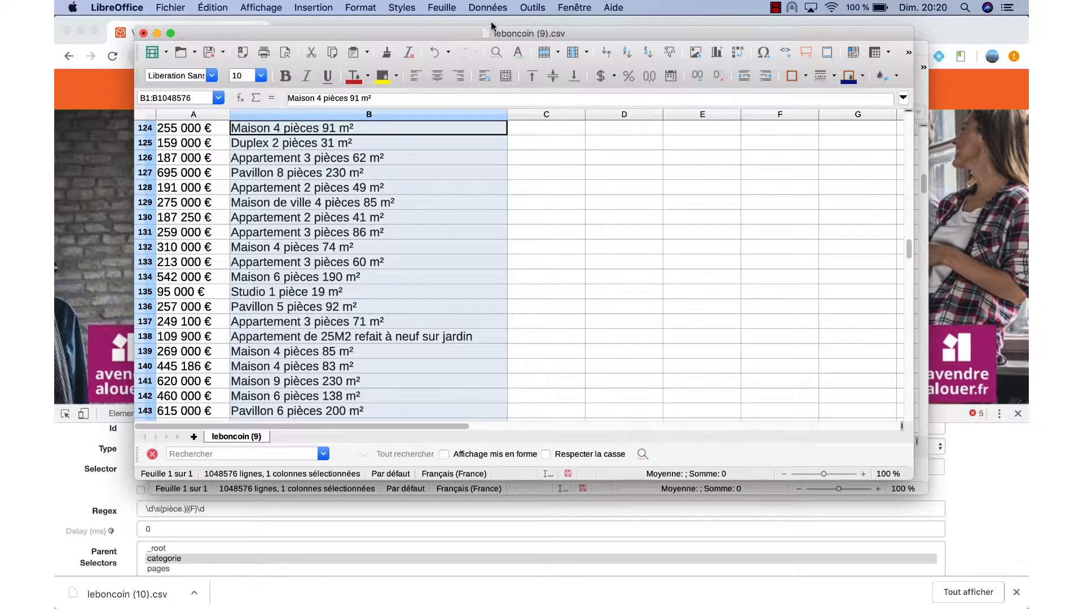
pyautogui.click(532, 8)
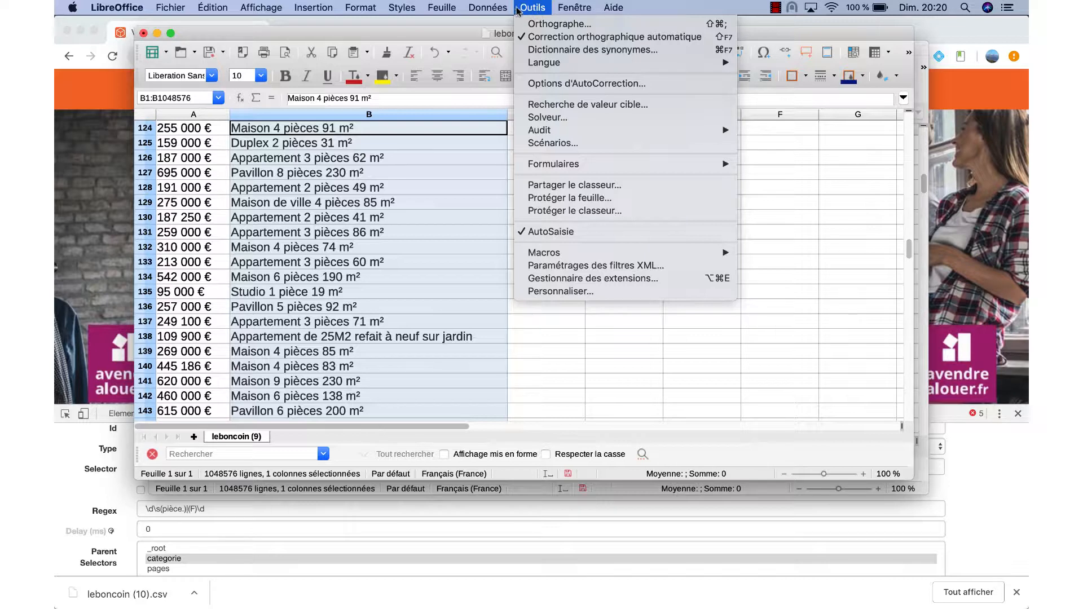
pyautogui.moveTo(495, 7)
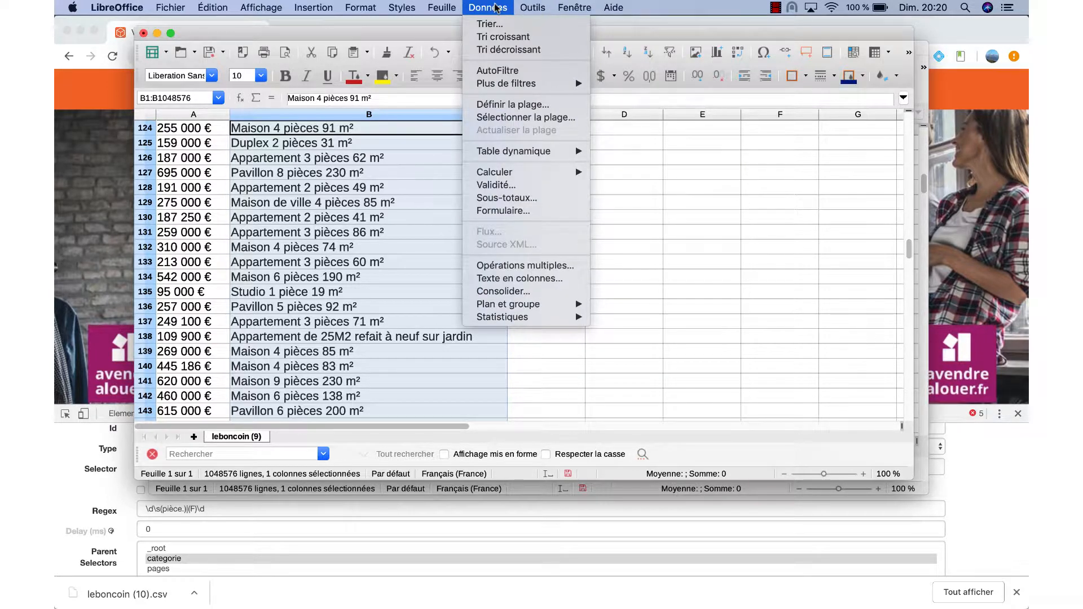
pyautogui.click(502, 280)
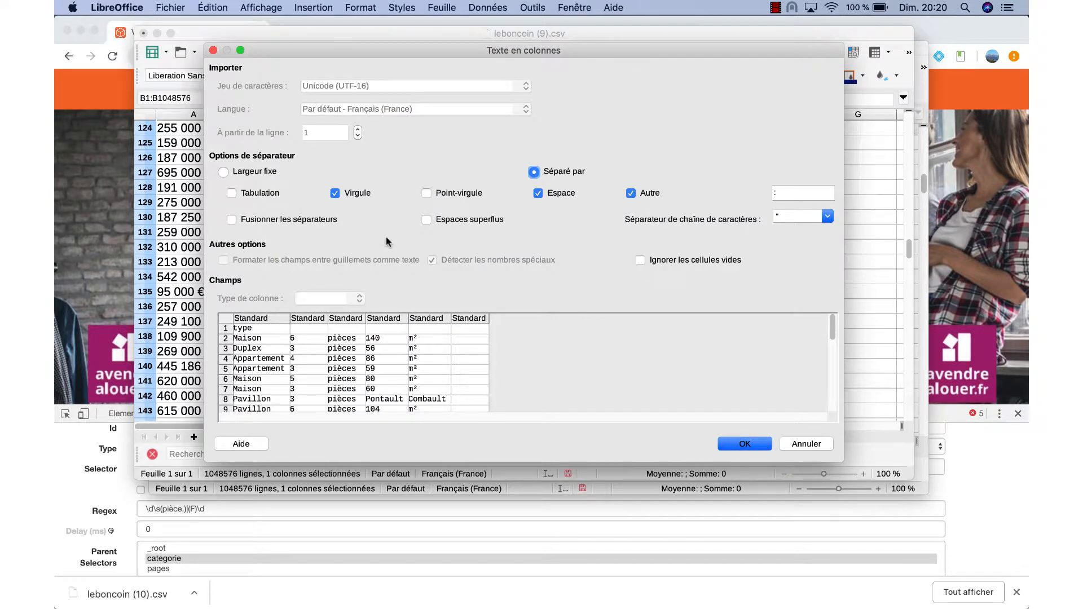
pyautogui.click(335, 193)
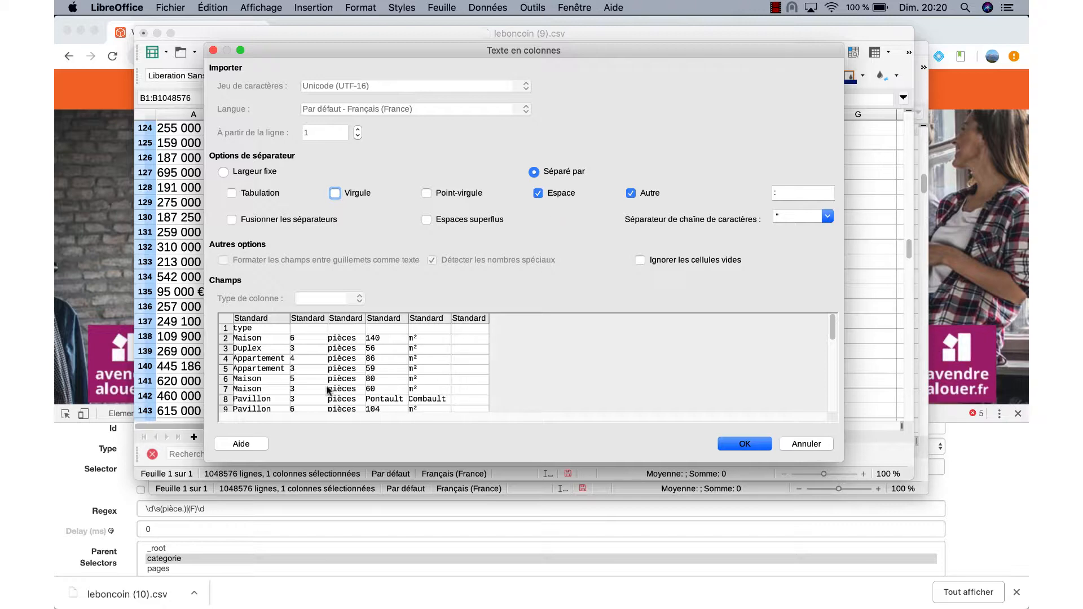
pyautogui.click(745, 444)
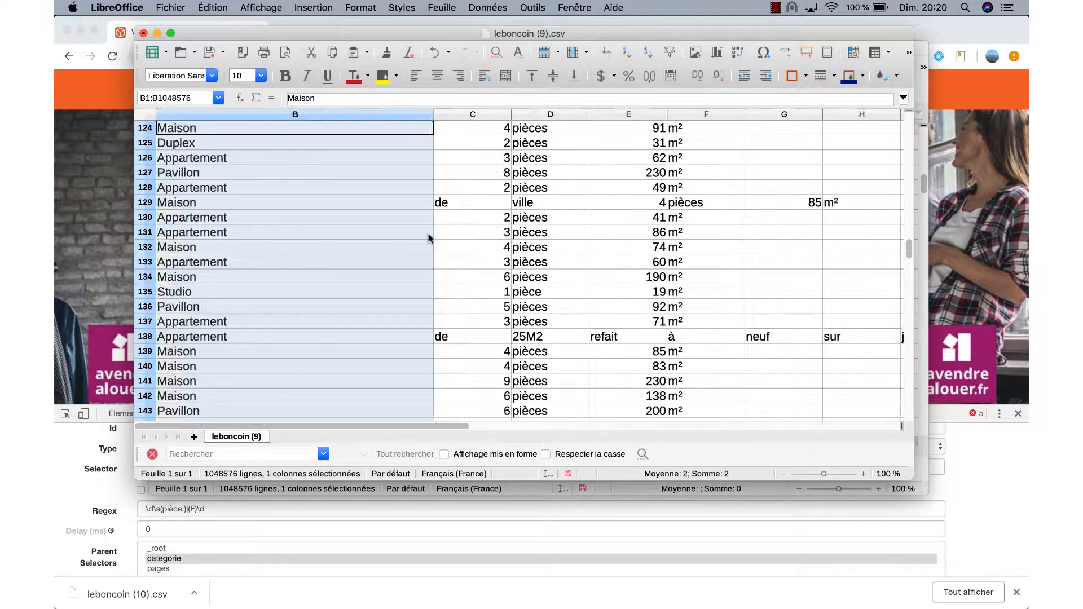
# - Examine how property type, number of rooms and surface area are distributed over the split columns, checking rows with irregular titles
pyautogui.hscroll(5, 429, 238)
pyautogui.hscroll(-5, 428, 238)
pyautogui.scroll(-1, 428, 238)
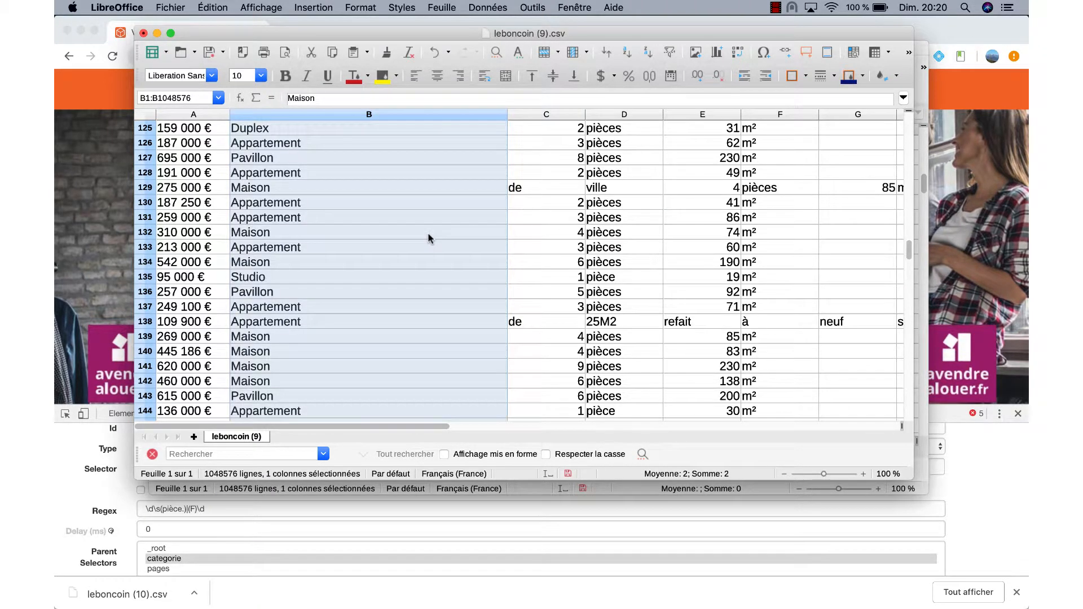
pyautogui.scroll(20, 429, 238)
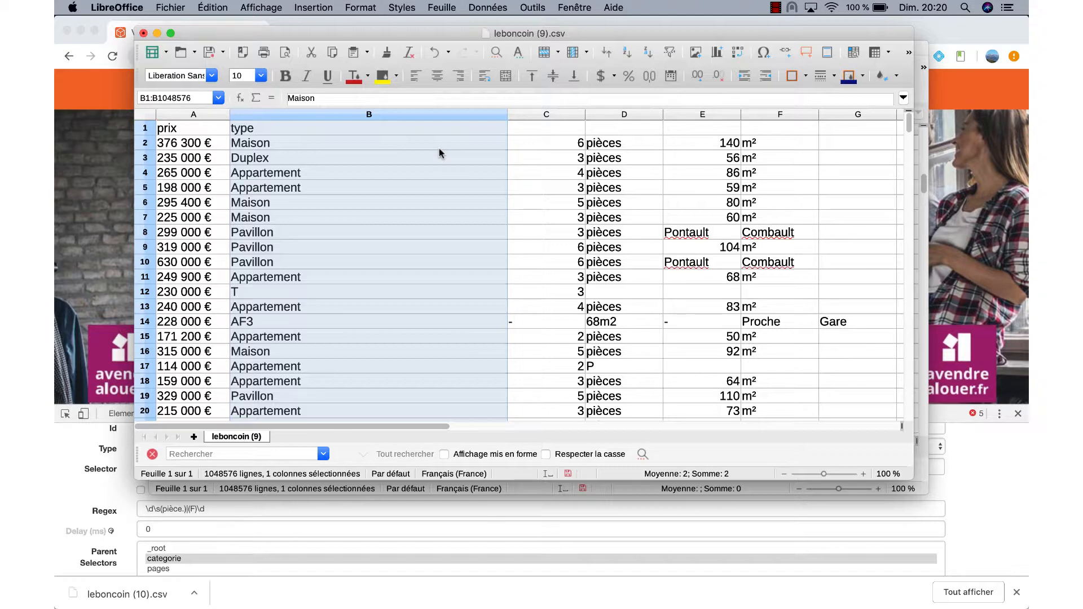
pyautogui.scroll(-2, 669, 288)
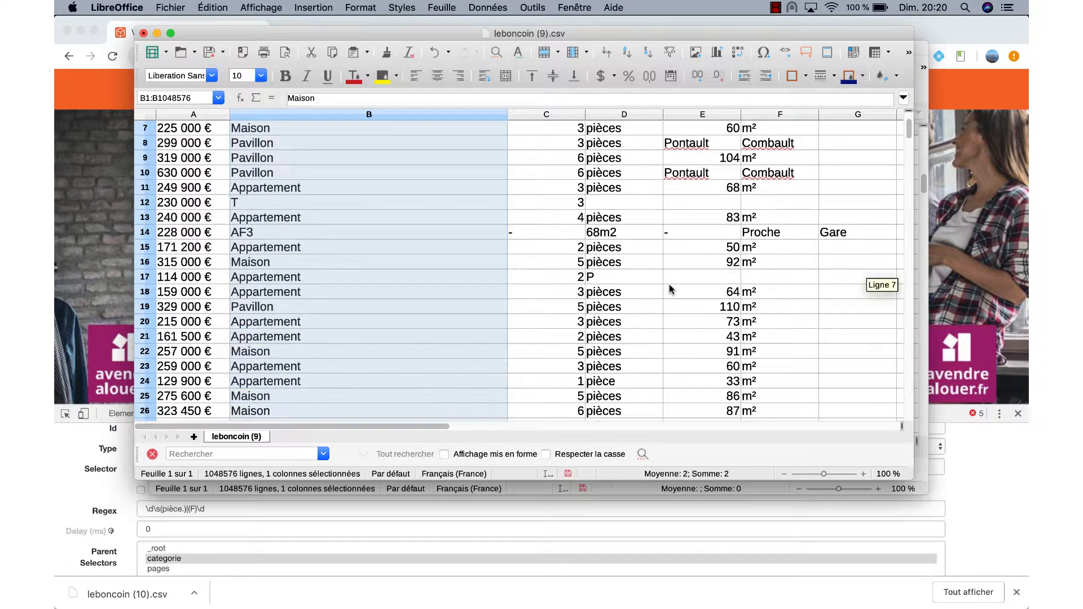
pyautogui.scroll(-2, 670, 289)
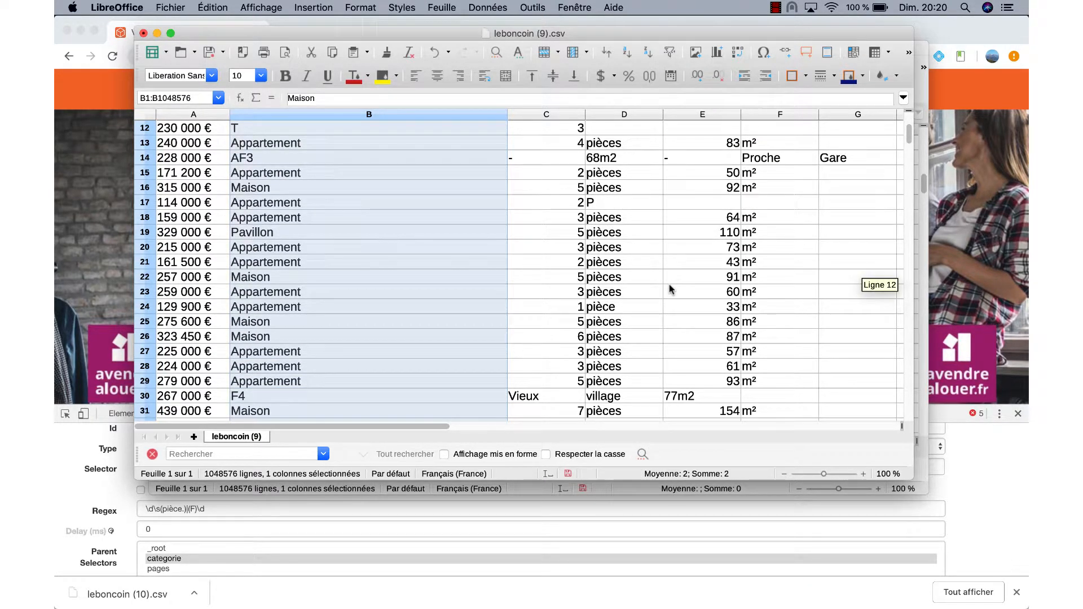
pyautogui.scroll(-3, 670, 289)
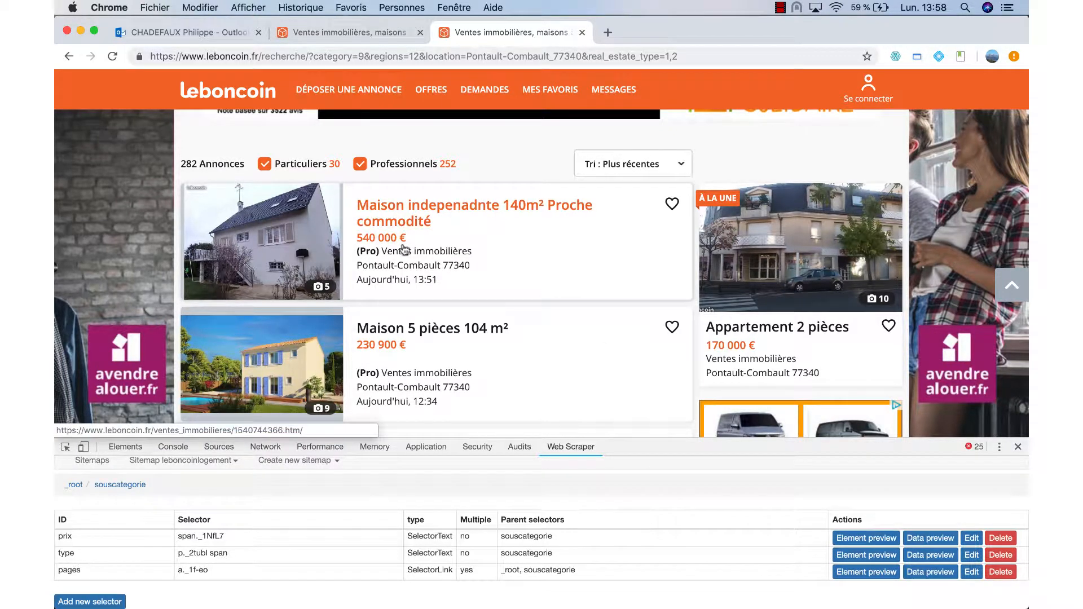
# - Set the regex of the prix selector to ([0-9\s]+) in the leboncoinlogement sitemap in Chrome and save the selector
pyautogui.click(971, 538)
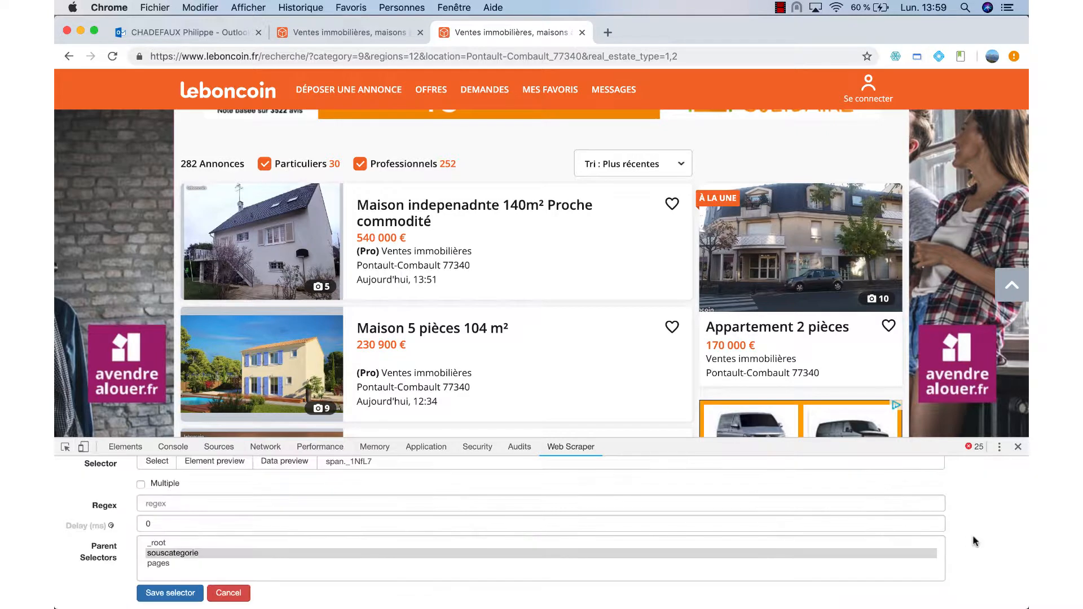
pyautogui.click(216, 500)
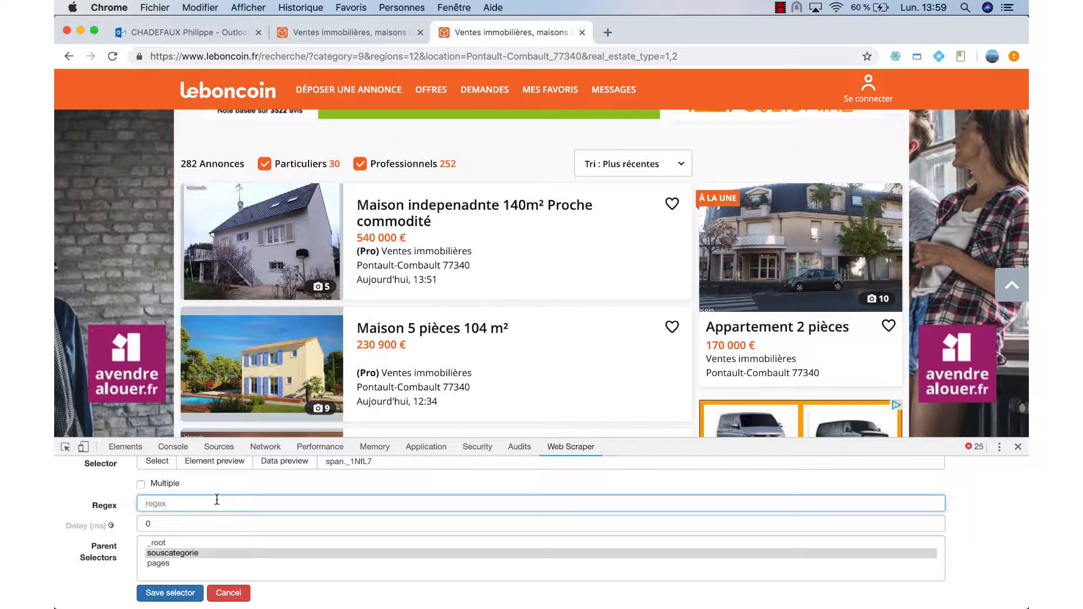
pyautogui.write('[0-9')
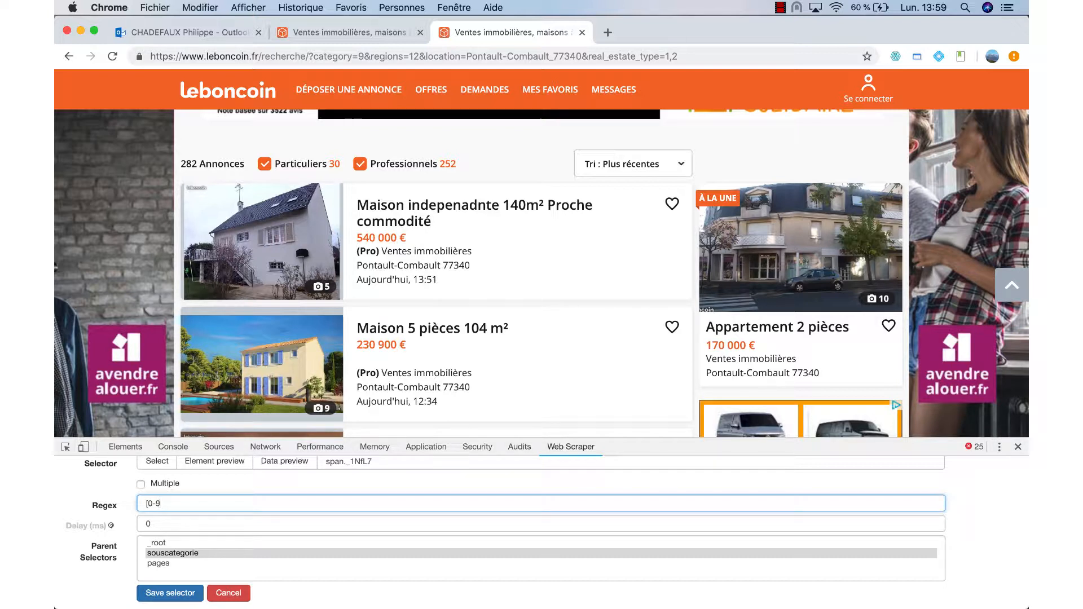
pyautogui.write('\\')
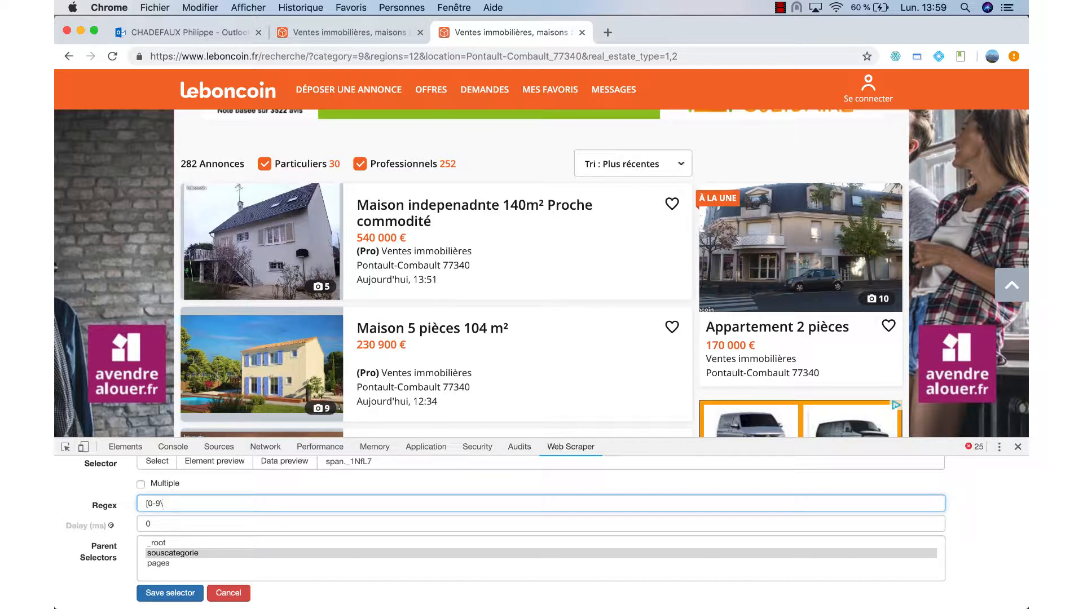
pyautogui.write('s]')
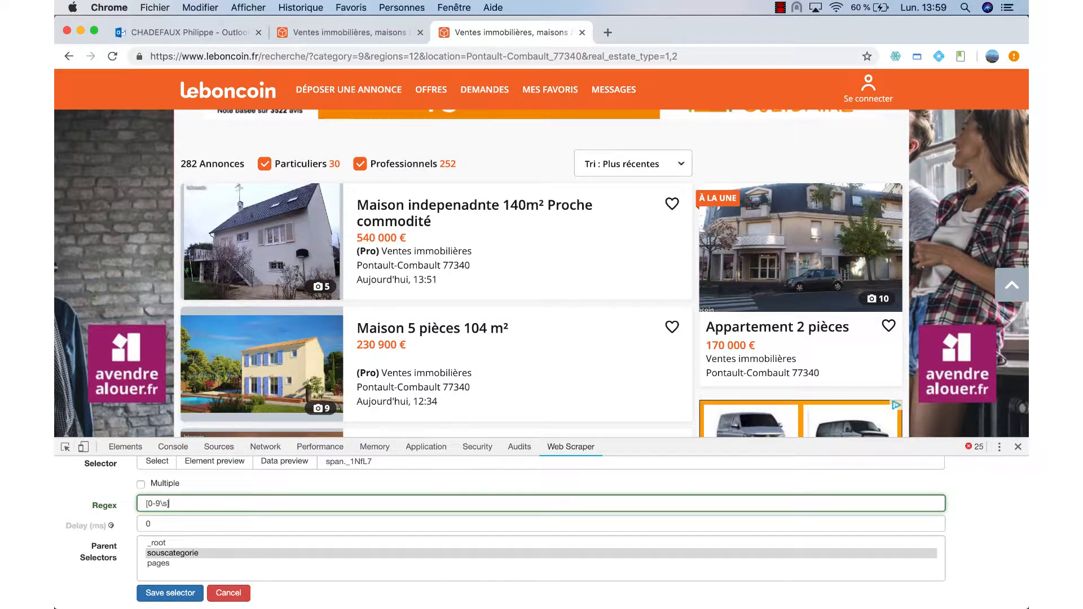
pyautogui.write('+')
pyautogui.click(146, 503)
pyautogui.write('(')
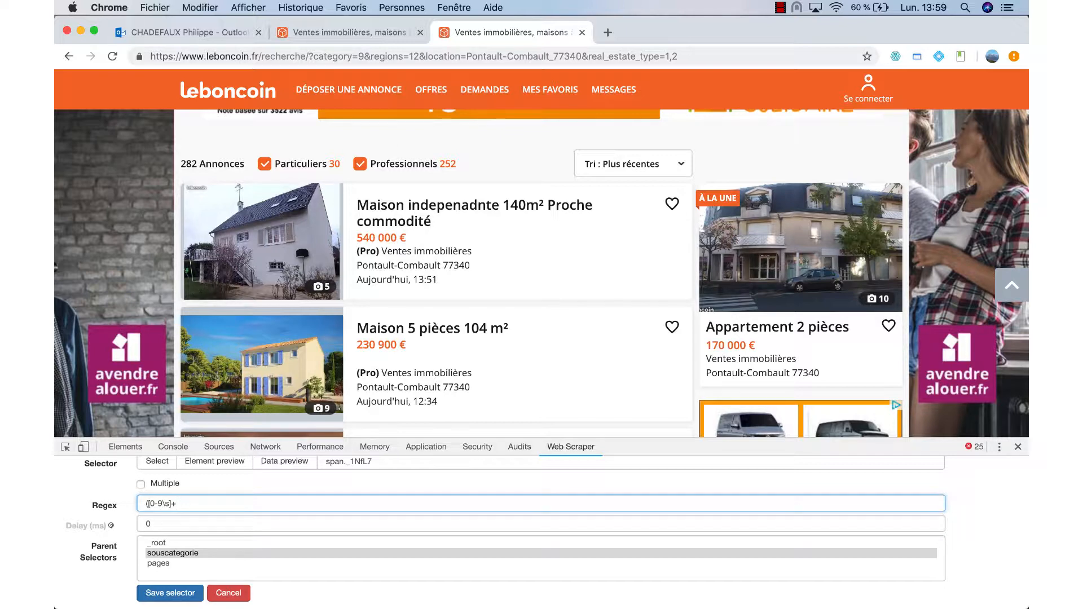
pyautogui.click(214, 503)
pyautogui.write(')')
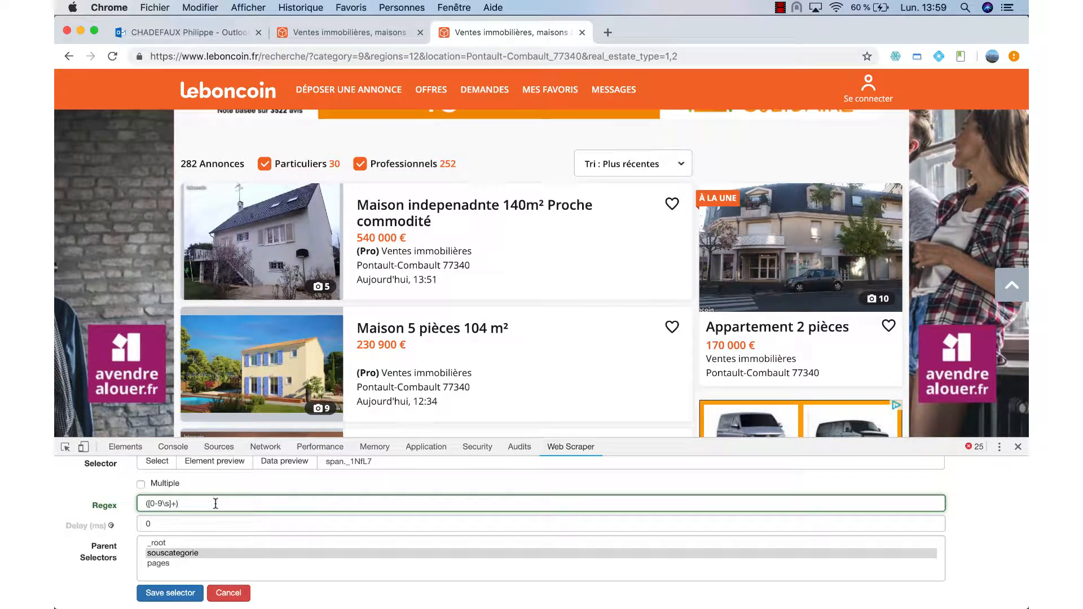
pyautogui.click(171, 592)
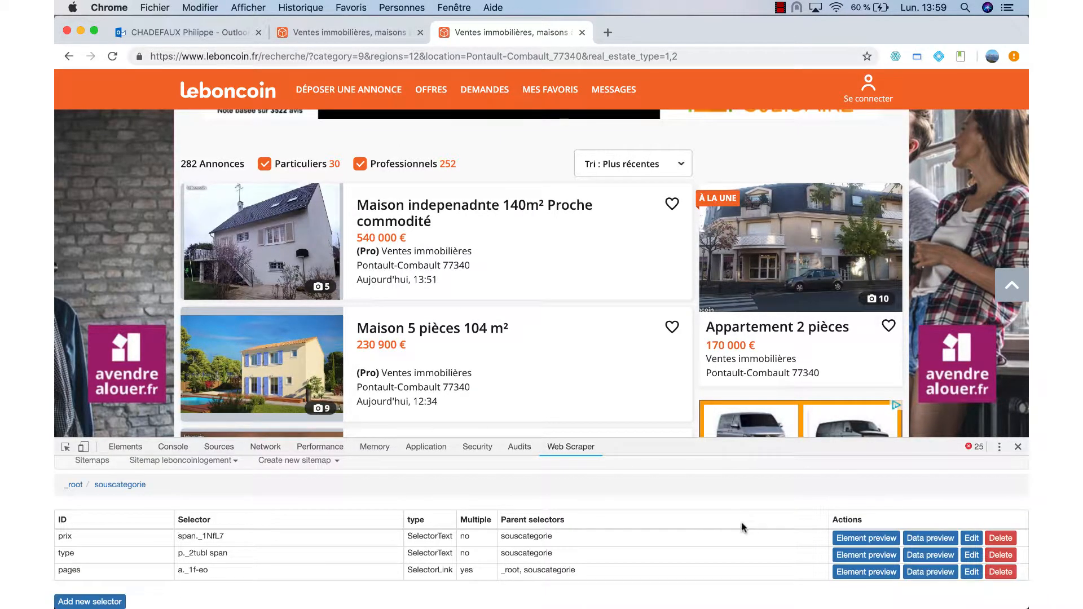
# - Preview the data extracted by the prix selector and look through the prices
pyautogui.click(943, 538)
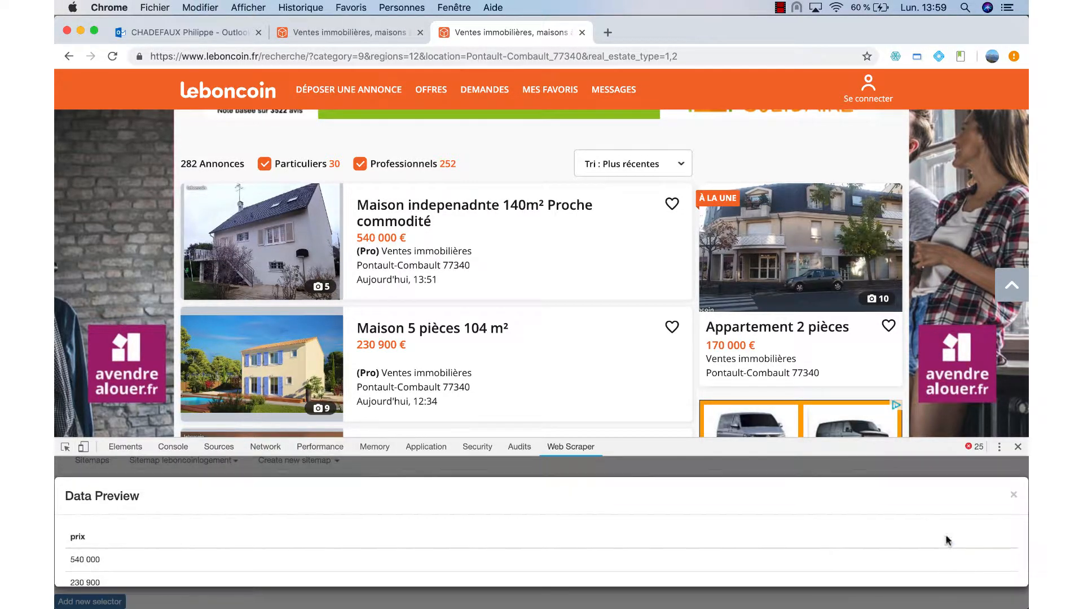
pyautogui.scroll(-5, 679, 559)
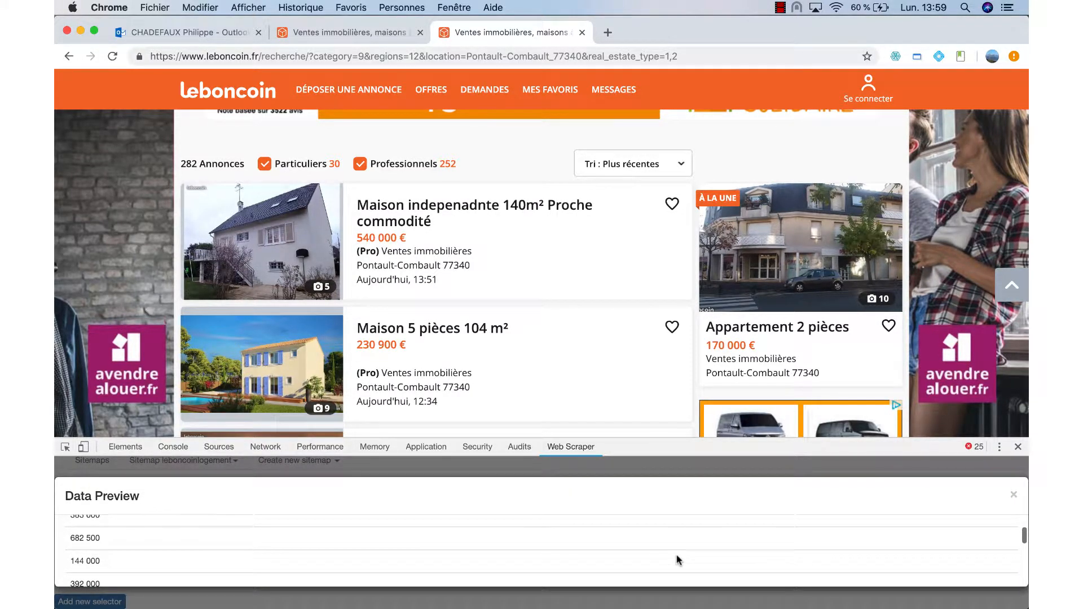
pyautogui.scroll(-2, 679, 560)
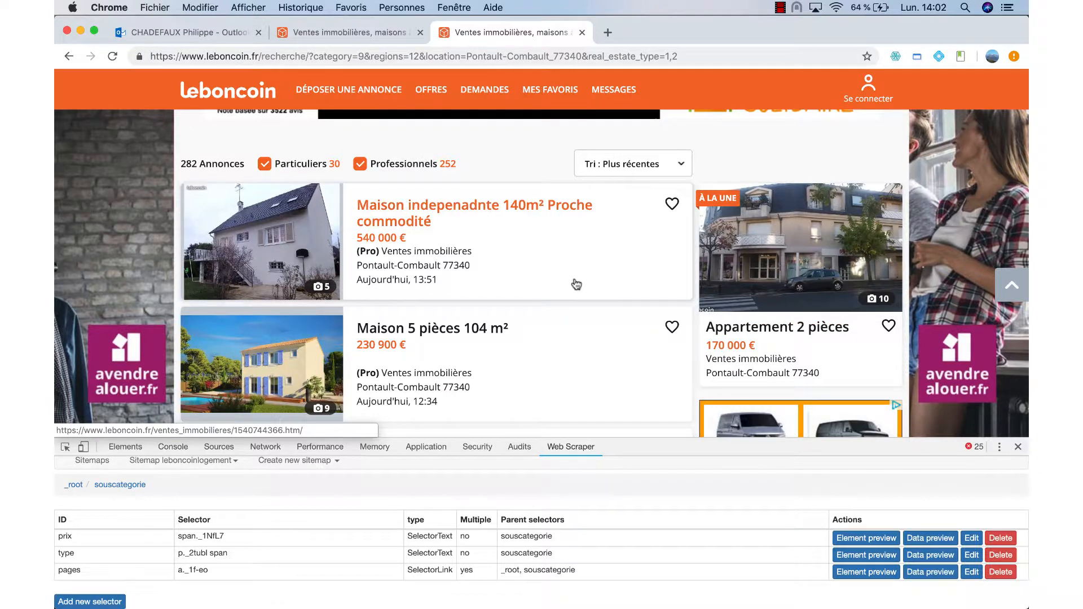
# - Examine how the listing titles on the results page are worded, and view the detail page of the 140m² house before returning
pyautogui.scroll(-2, 574, 283)
pyautogui.scroll(-2, 576, 284)
pyautogui.scroll(-3, 576, 284)
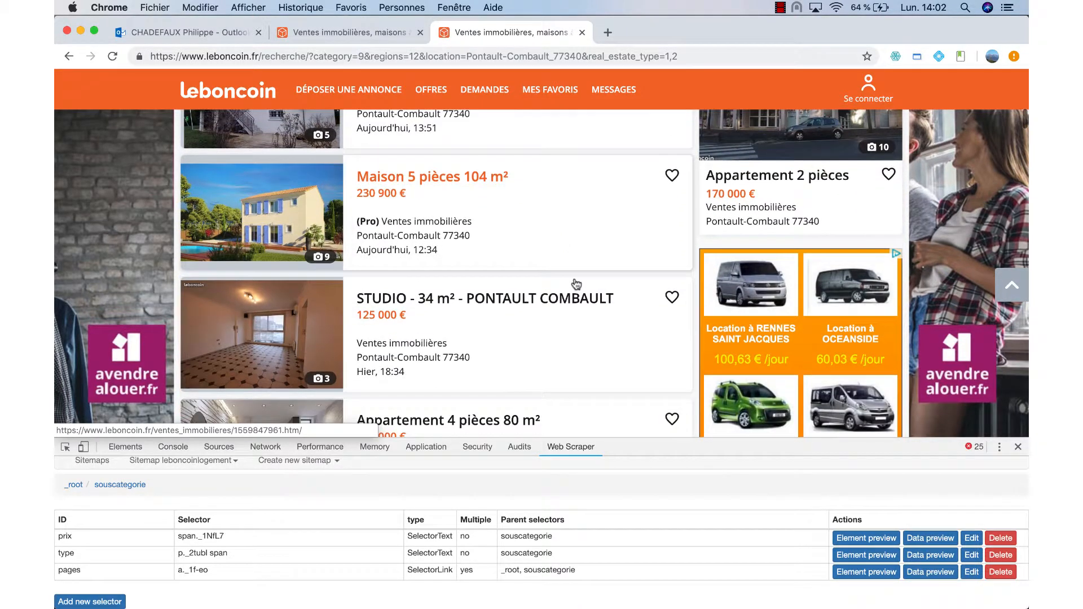
pyautogui.scroll(-1, 575, 284)
pyautogui.scroll(3, 575, 284)
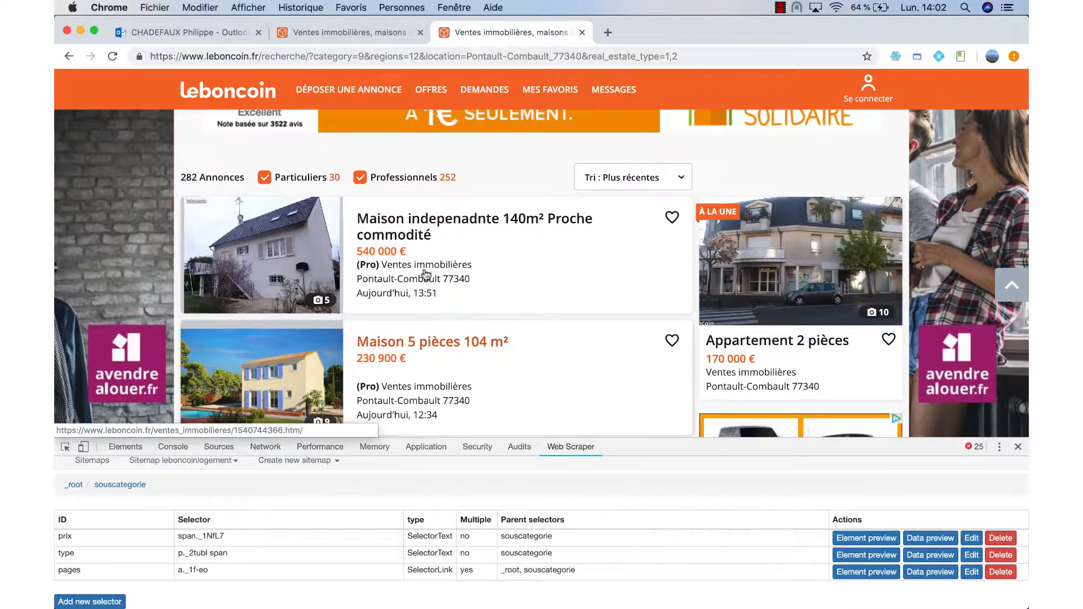
pyautogui.click(464, 228)
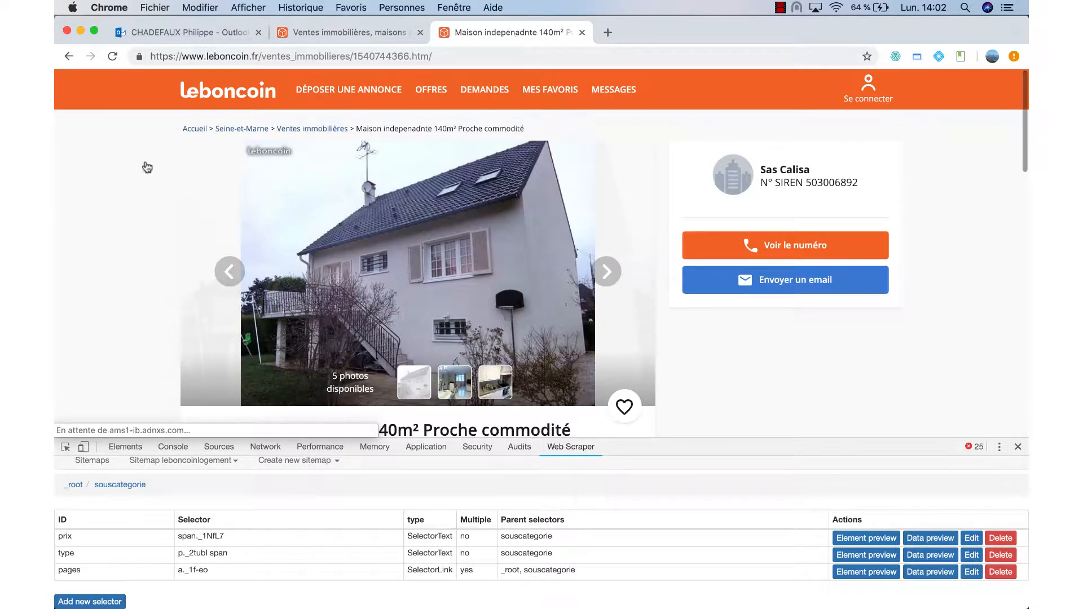
pyautogui.click(69, 55)
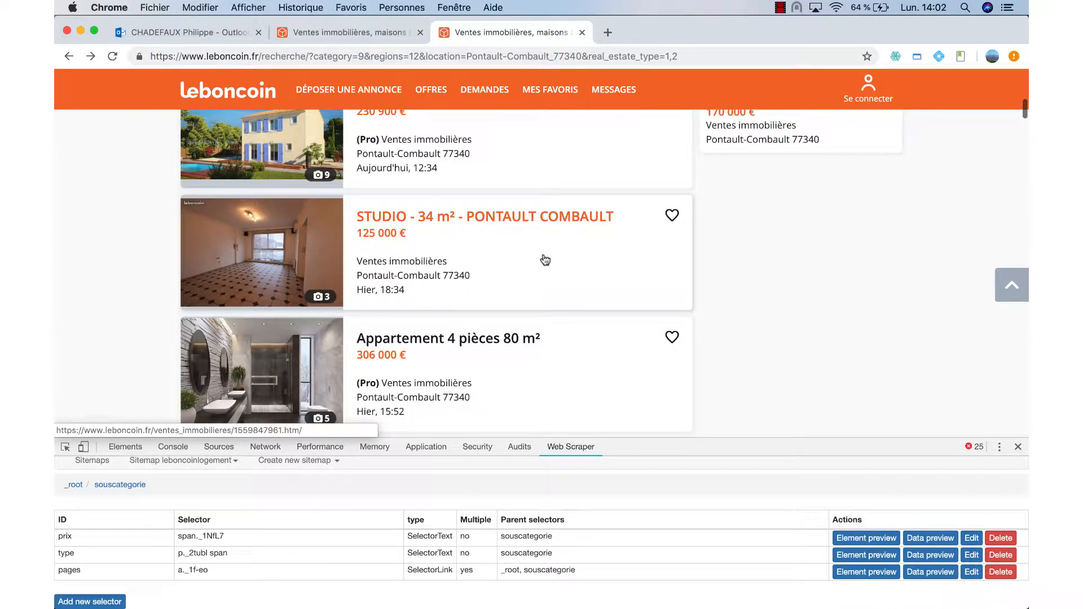
pyautogui.scroll(8, 614, 371)
pyautogui.scroll(-3, 615, 371)
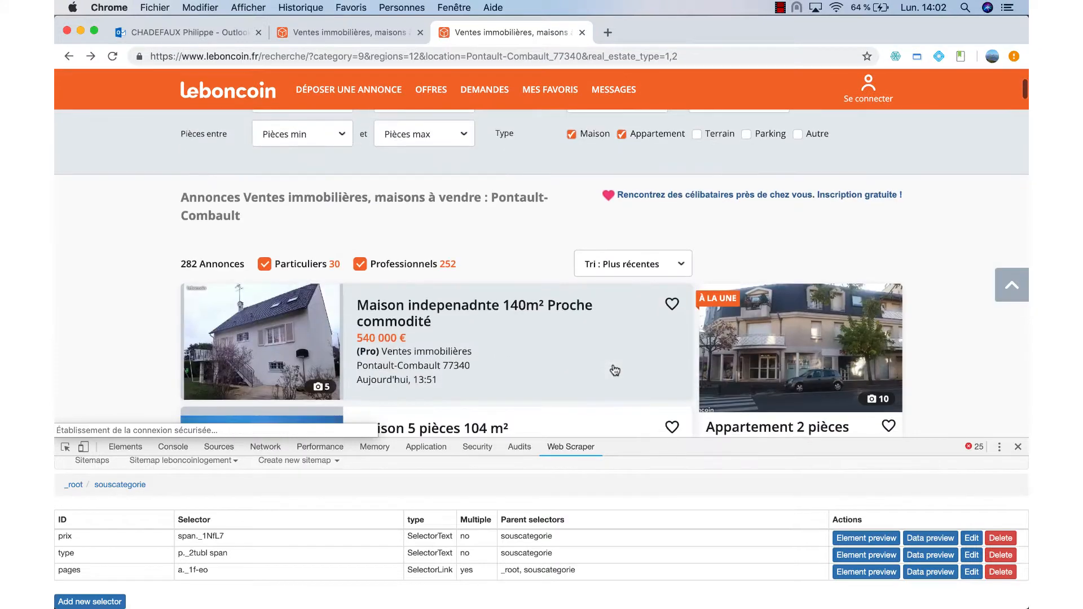
pyautogui.scroll(-3, 614, 371)
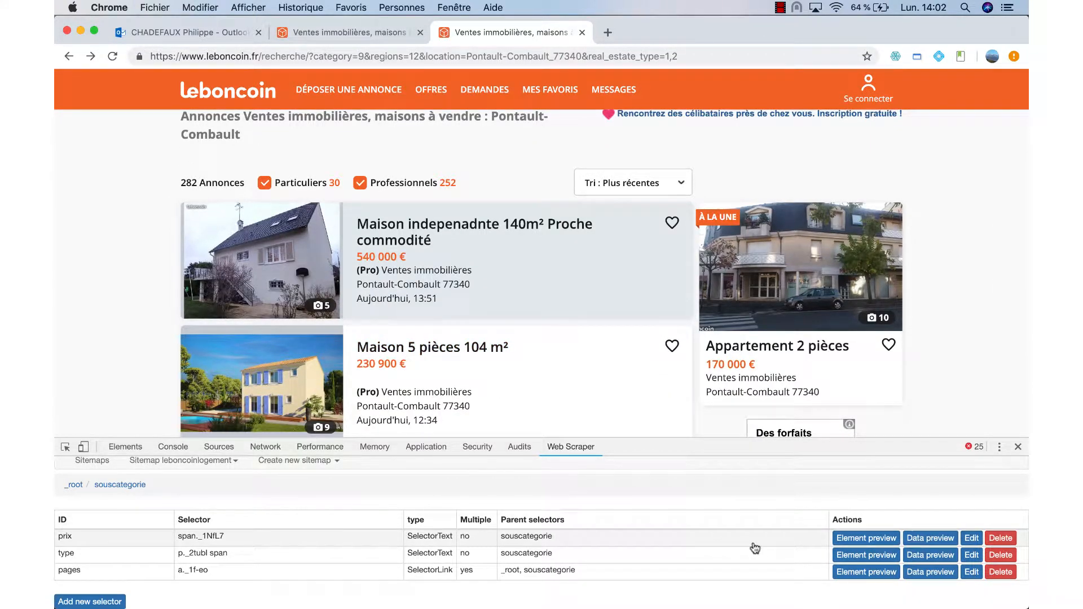
# - Set the regex of the type selector to ^\w+ and save the selector
pyautogui.click(973, 556)
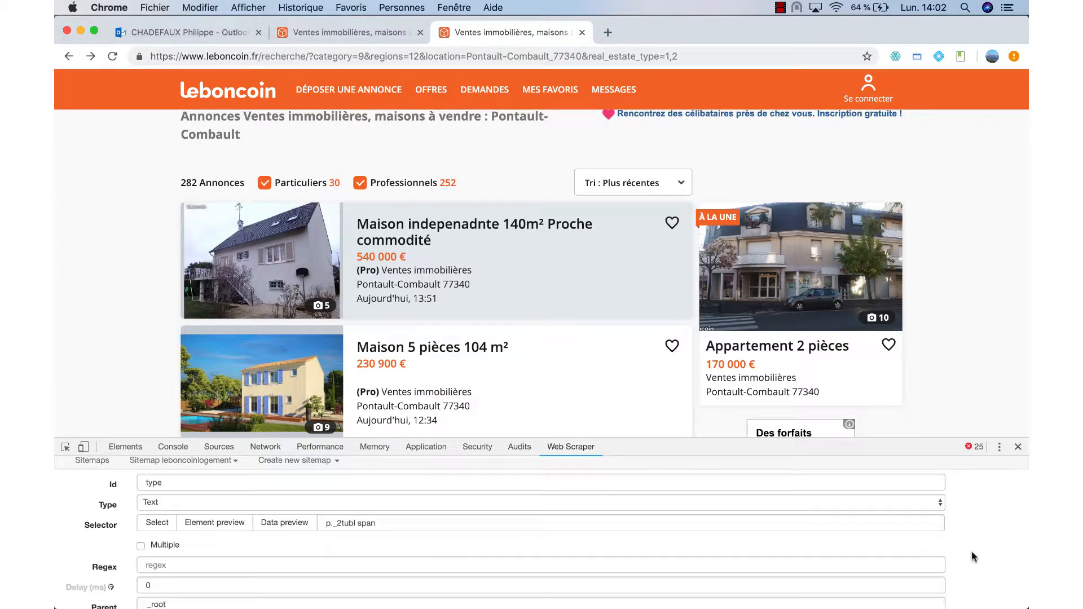
pyautogui.scroll(-2, 425, 557)
pyautogui.click(189, 508)
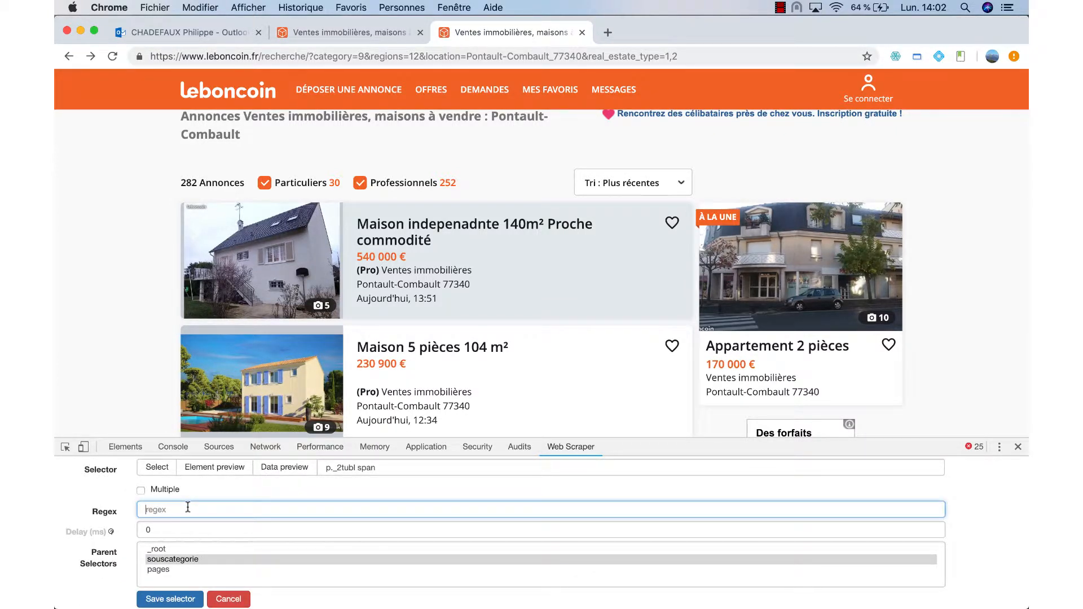
pyautogui.write('^')
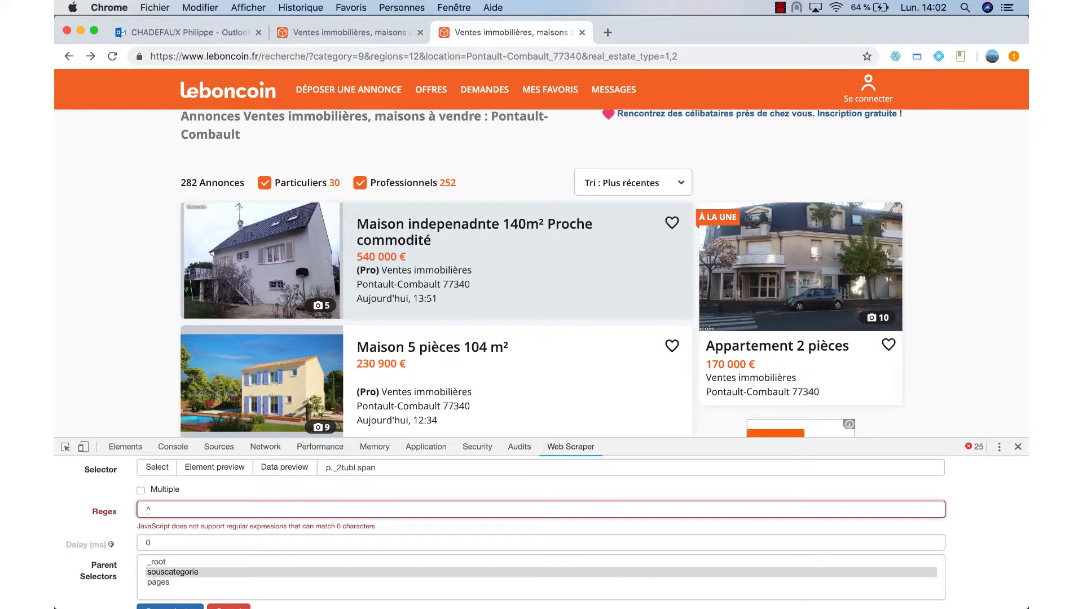
pyautogui.write('\\w+')
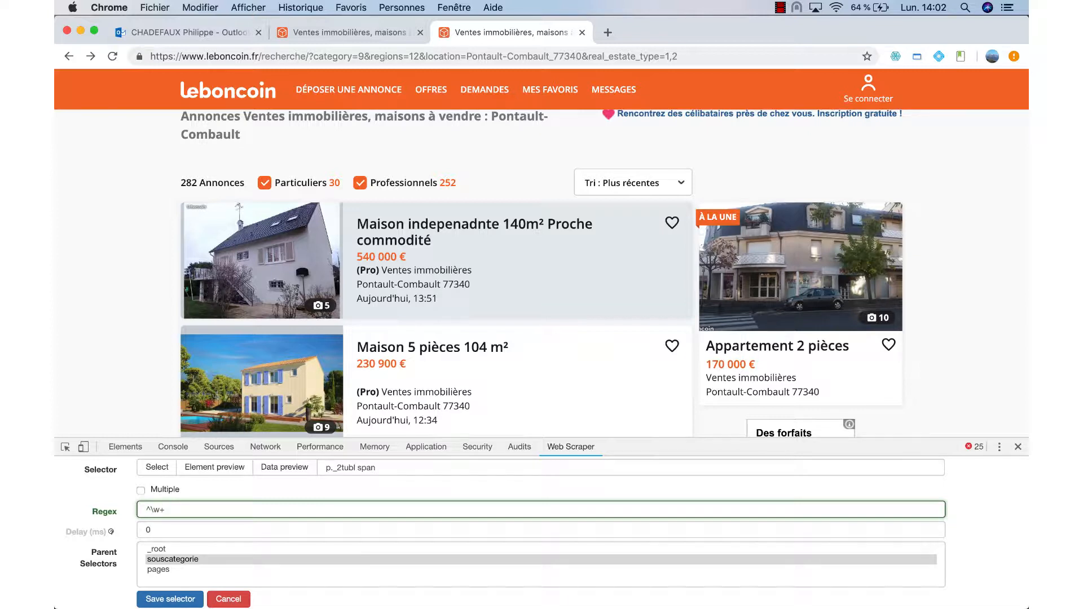
pyautogui.click(170, 598)
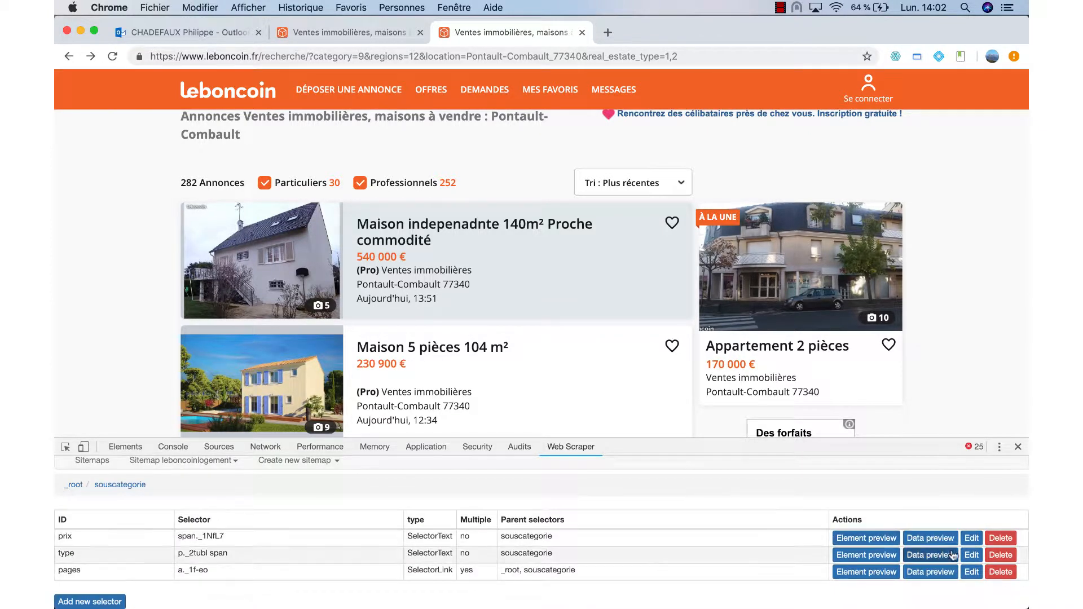
# - Preview the data extracted by the type selector and look through the property types
pyautogui.click(927, 554)
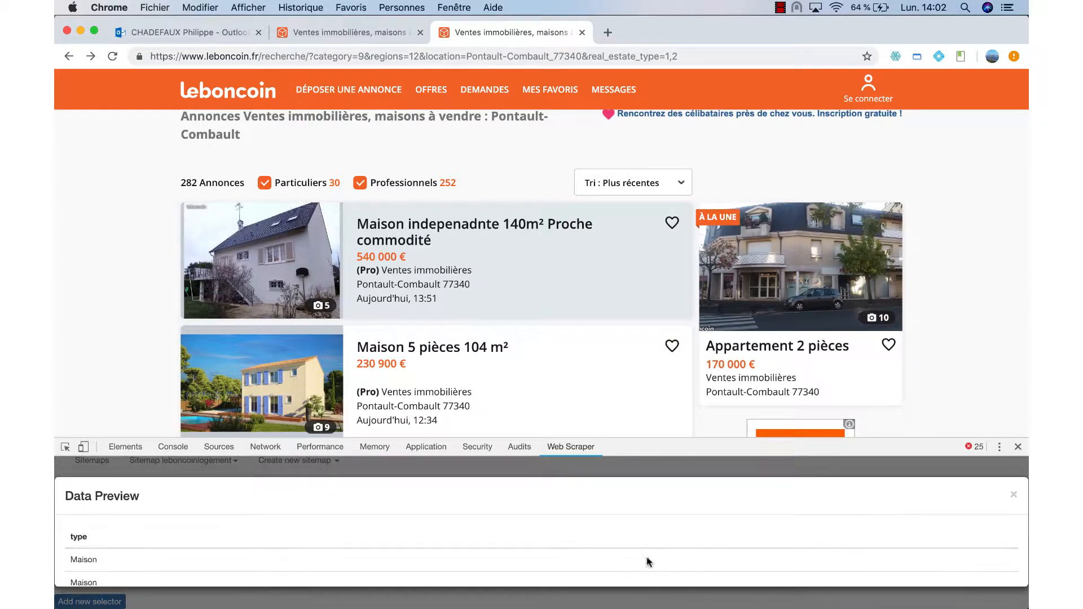
pyautogui.scroll(-10, 647, 557)
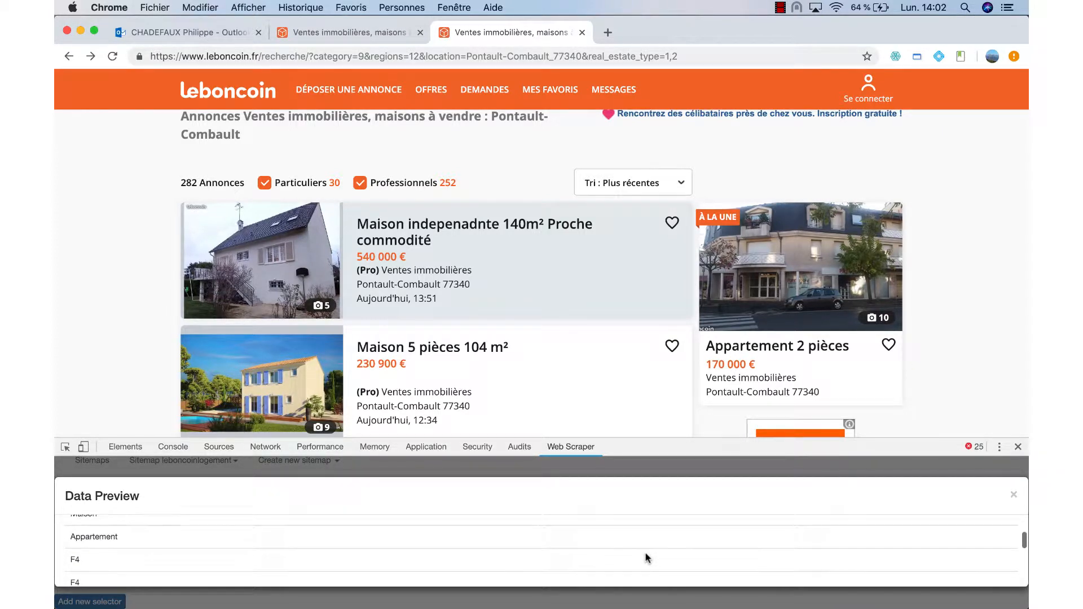
pyautogui.scroll(-5, 646, 557)
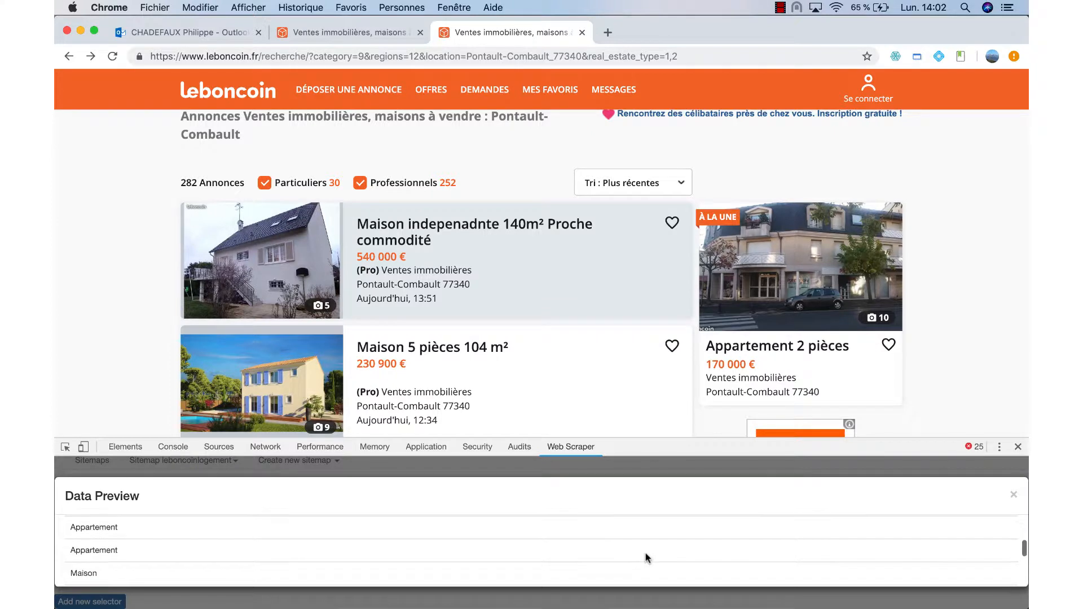
pyautogui.scroll(-3, 645, 553)
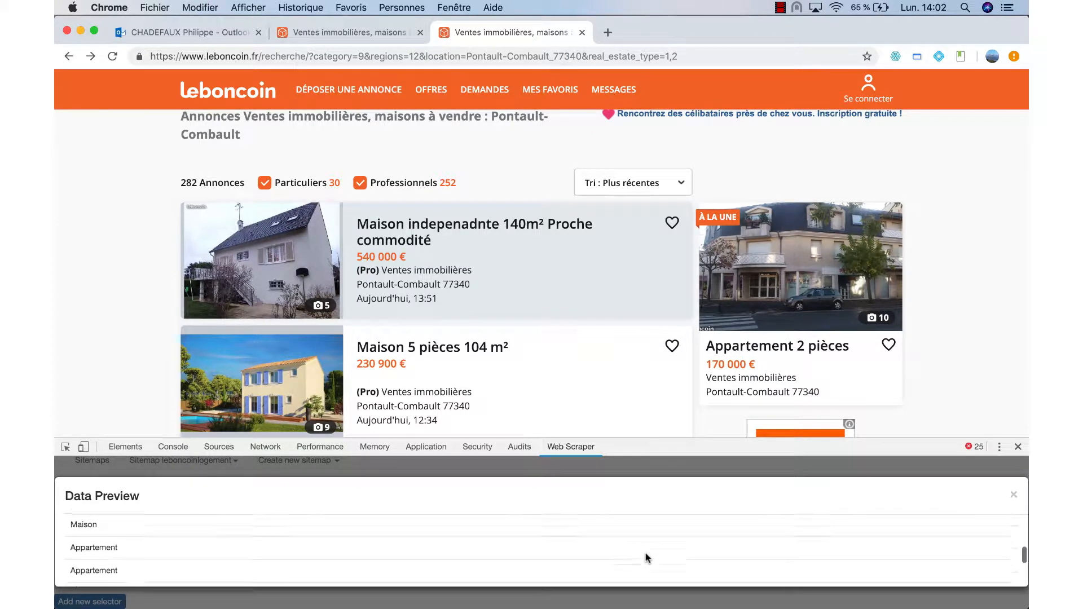
pyautogui.scroll(-4, 645, 553)
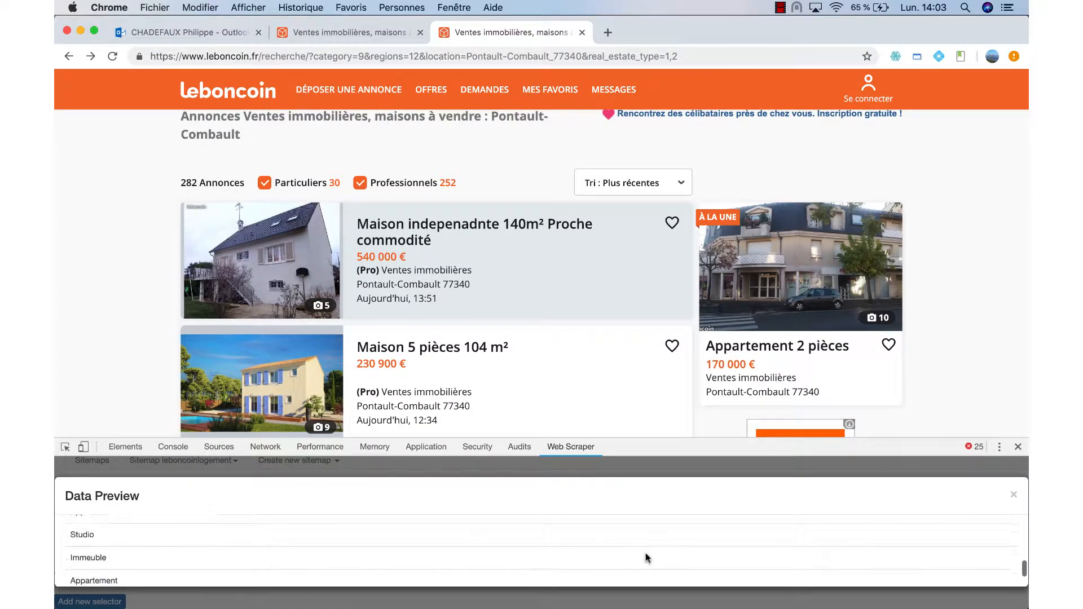
pyautogui.scroll(-2, 647, 557)
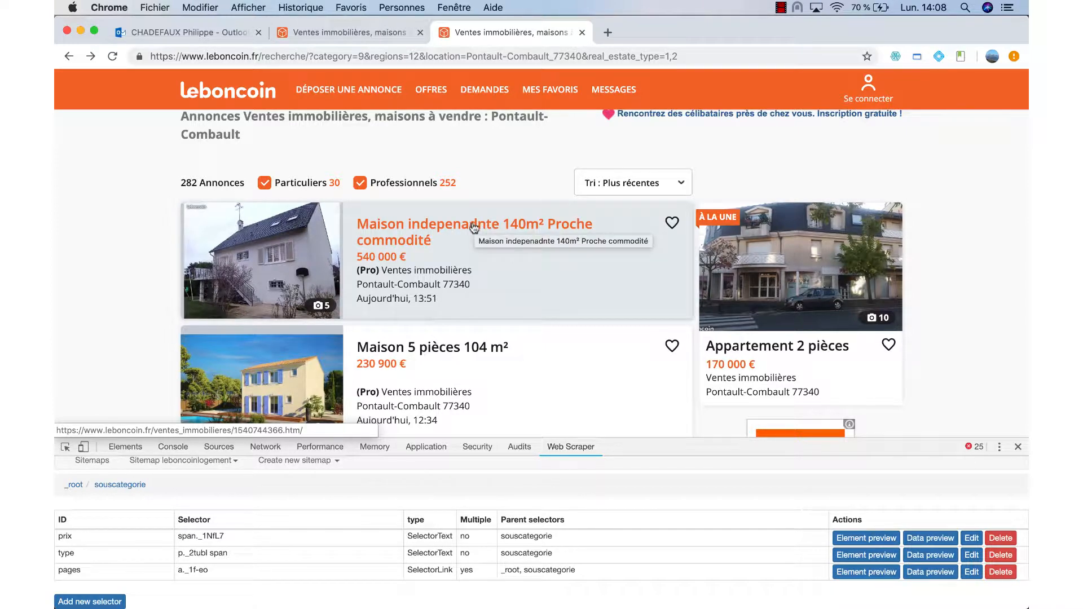
# - Examine how the number of rooms is worded in the listing titles on the results page
pyautogui.scroll(-2, 485, 258)
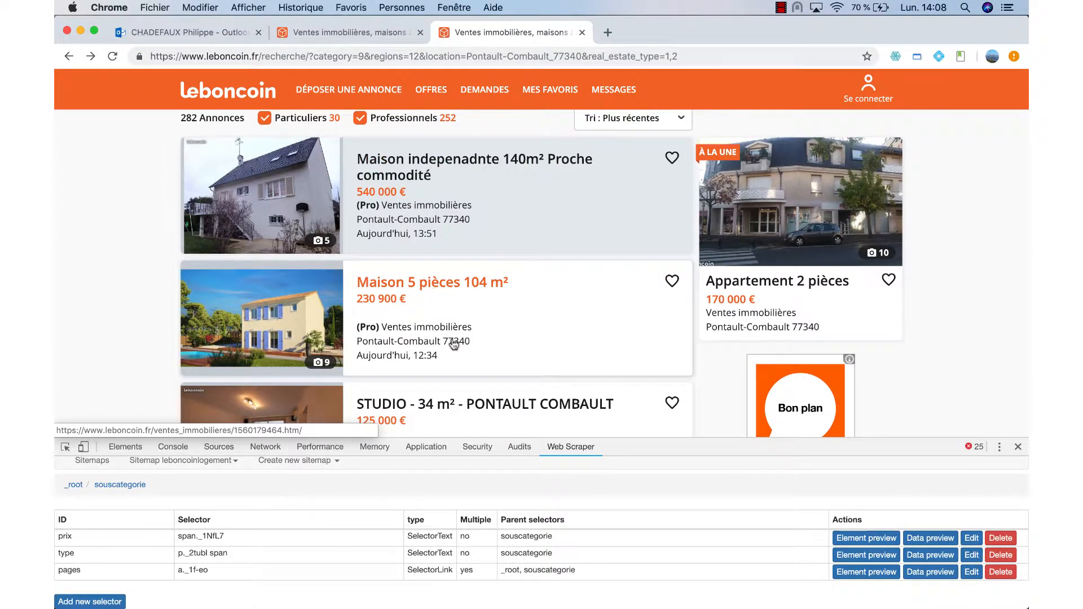
pyautogui.scroll(-2, 454, 344)
pyautogui.scroll(-4, 491, 363)
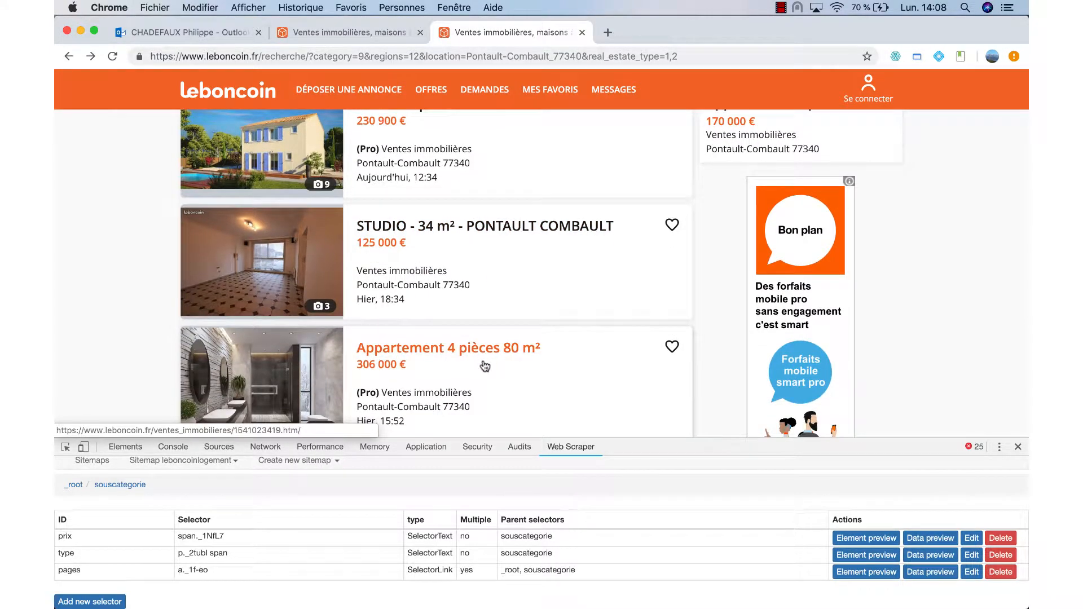
pyautogui.scroll(-10, 474, 364)
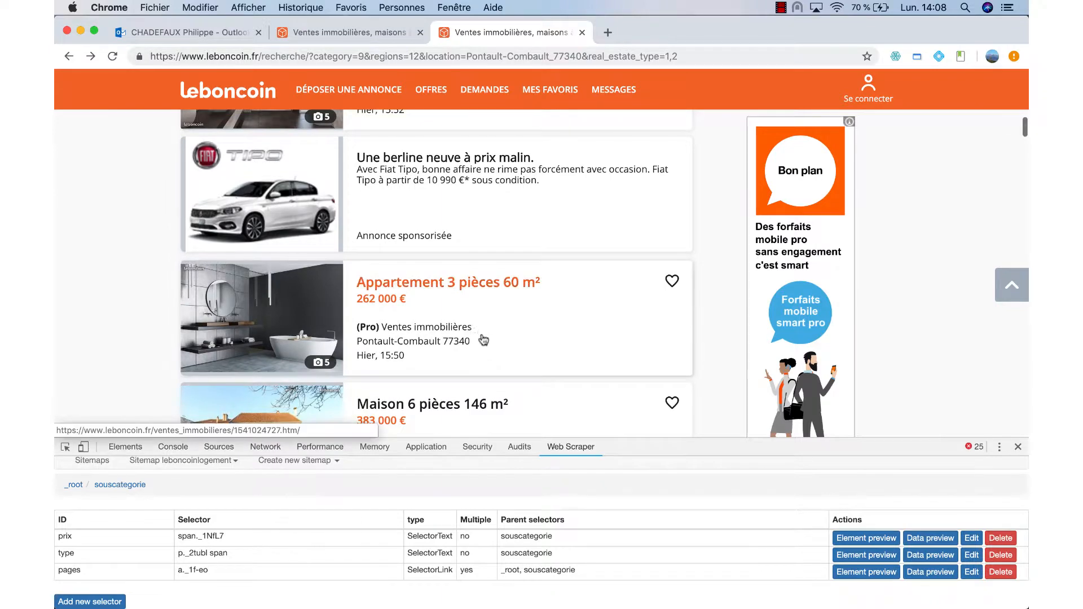
pyautogui.scroll(-8, 485, 364)
pyautogui.scroll(-6, 483, 341)
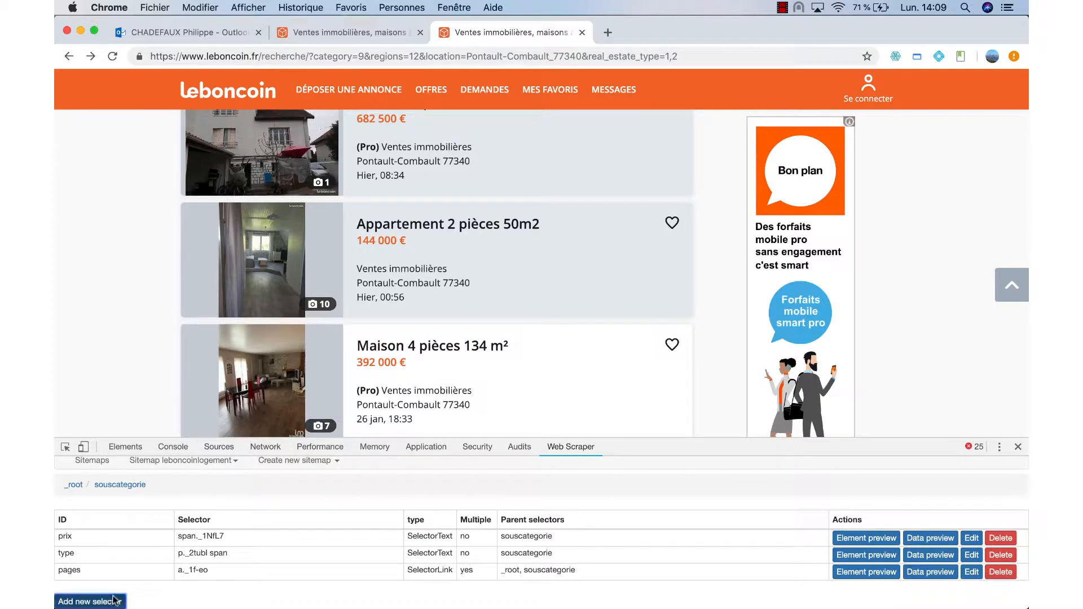
# - Add a Text selector named nombrepiece under souscategorie, targeting the title of the 140m² house listing (p._2tubl)
pyautogui.click(90, 601)
pyautogui.click(188, 483)
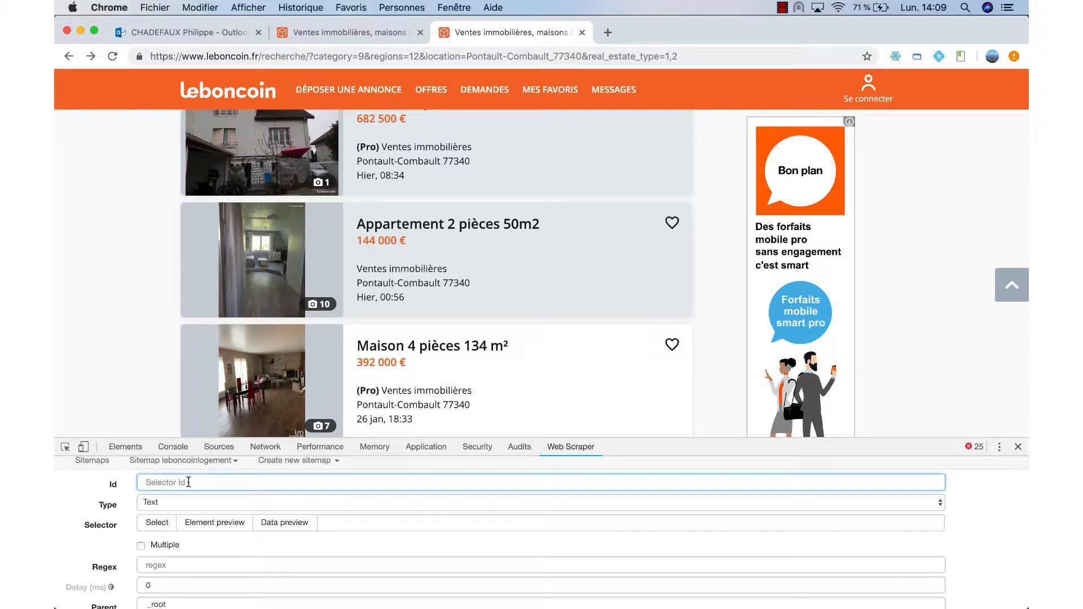
pyautogui.write('nombrepiece')
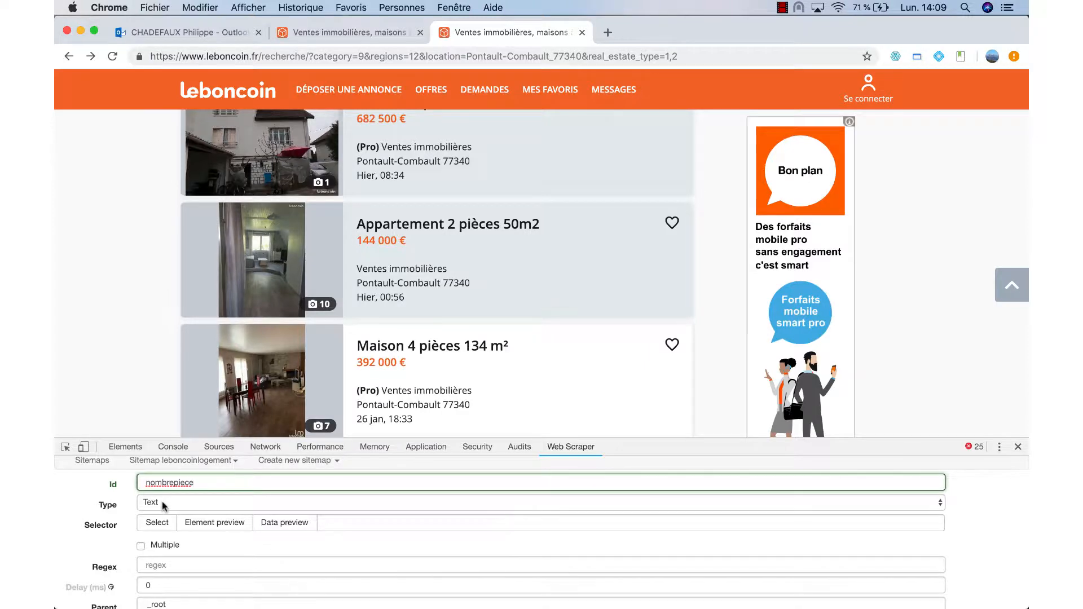
pyautogui.scroll(15, 416, 367)
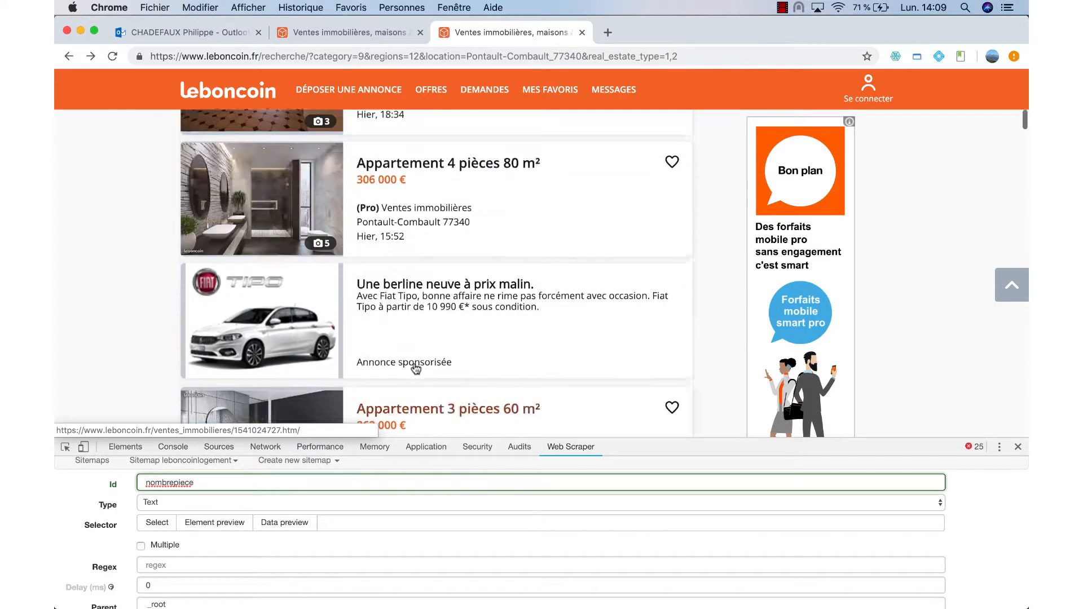
pyautogui.scroll(-10, 416, 368)
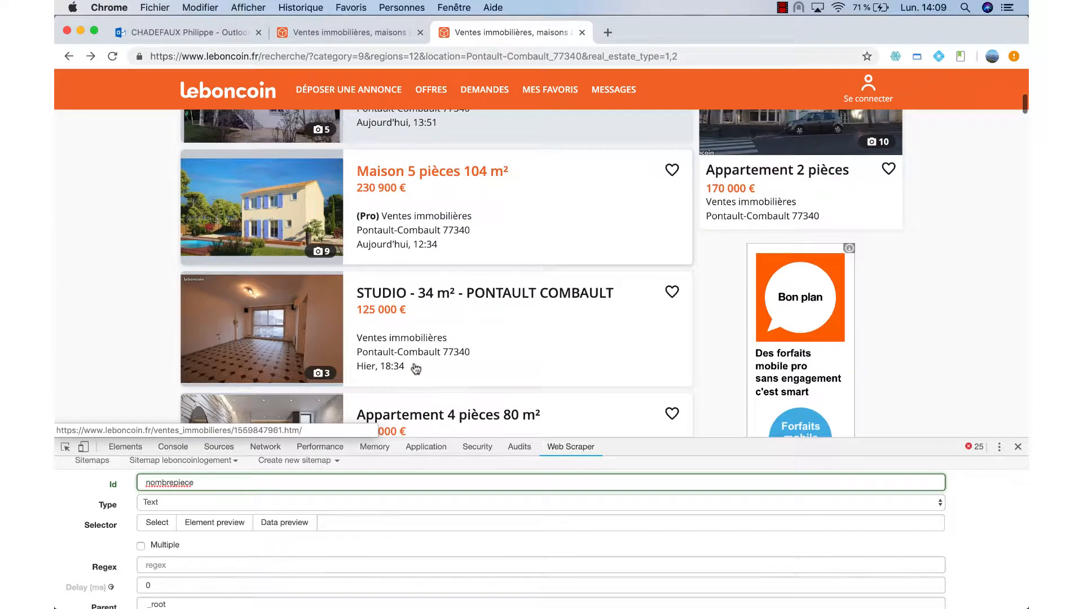
pyautogui.click(158, 522)
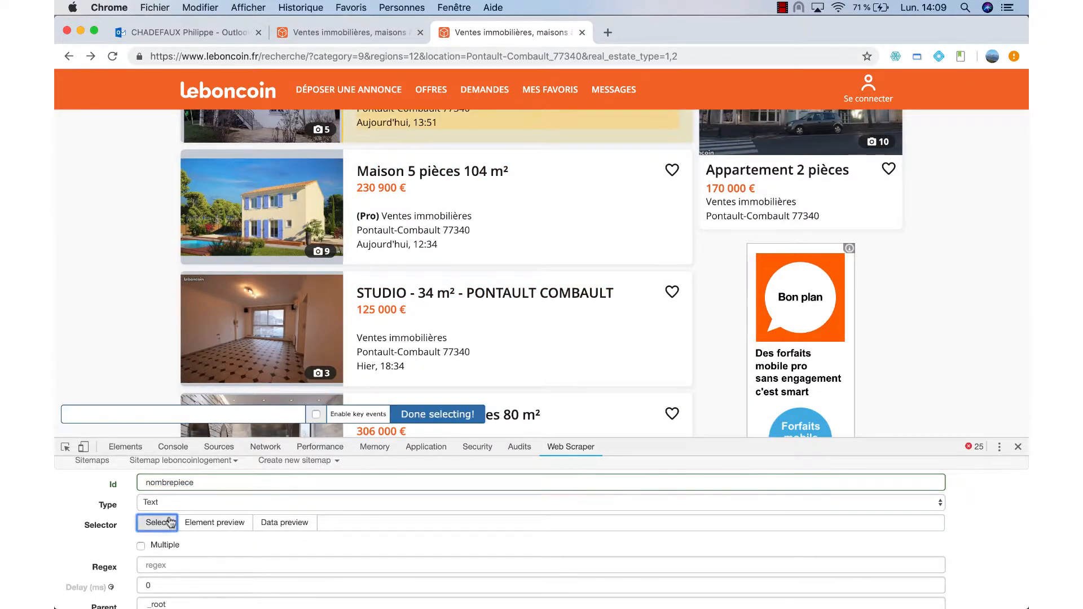
pyautogui.scroll(2, 493, 240)
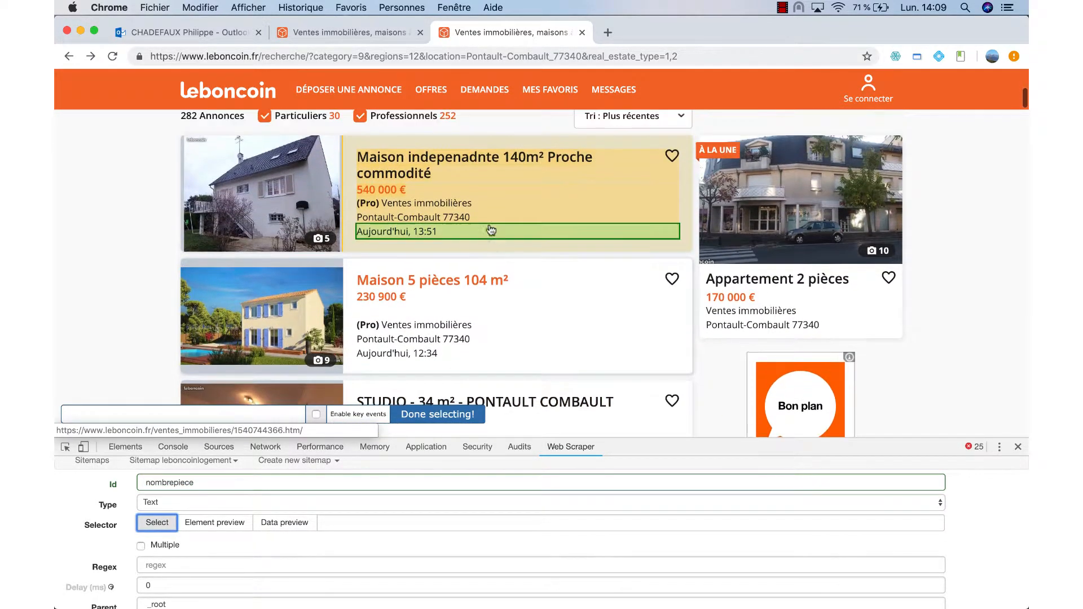
pyautogui.click(463, 172)
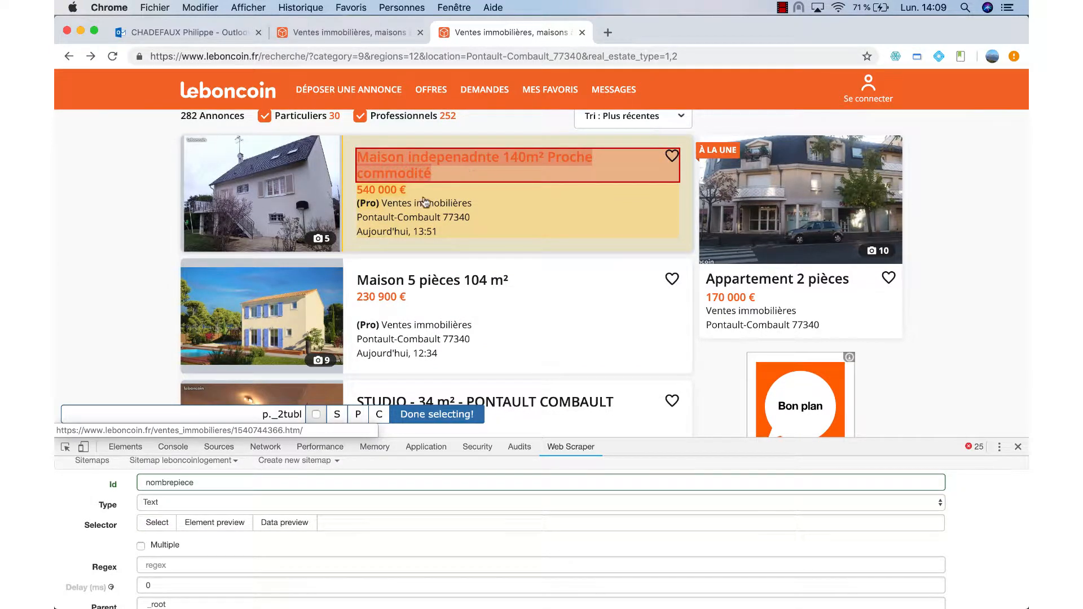
pyautogui.click(433, 417)
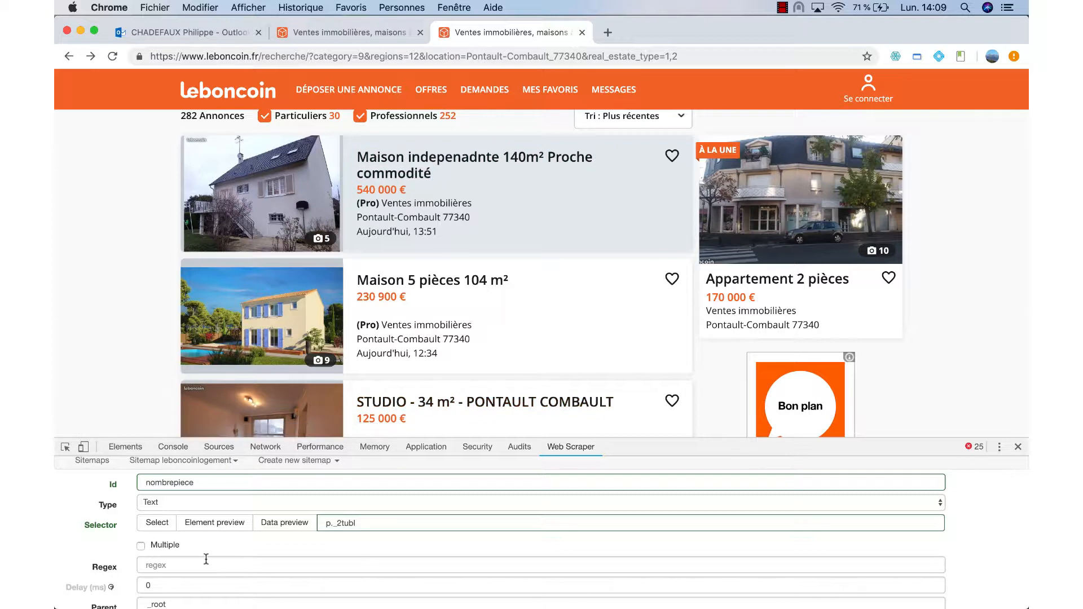
# - Enter \d\spièce. as the regex of the nombrepiece selector
pyautogui.scroll(-2, 202, 569)
pyautogui.click(182, 509)
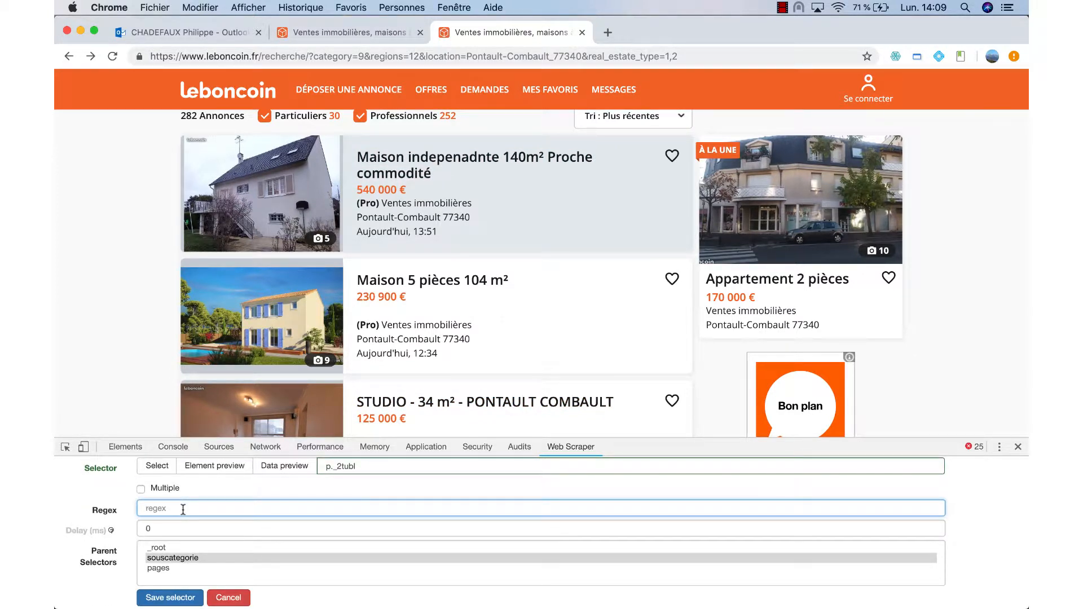
pyautogui.write('\\d')
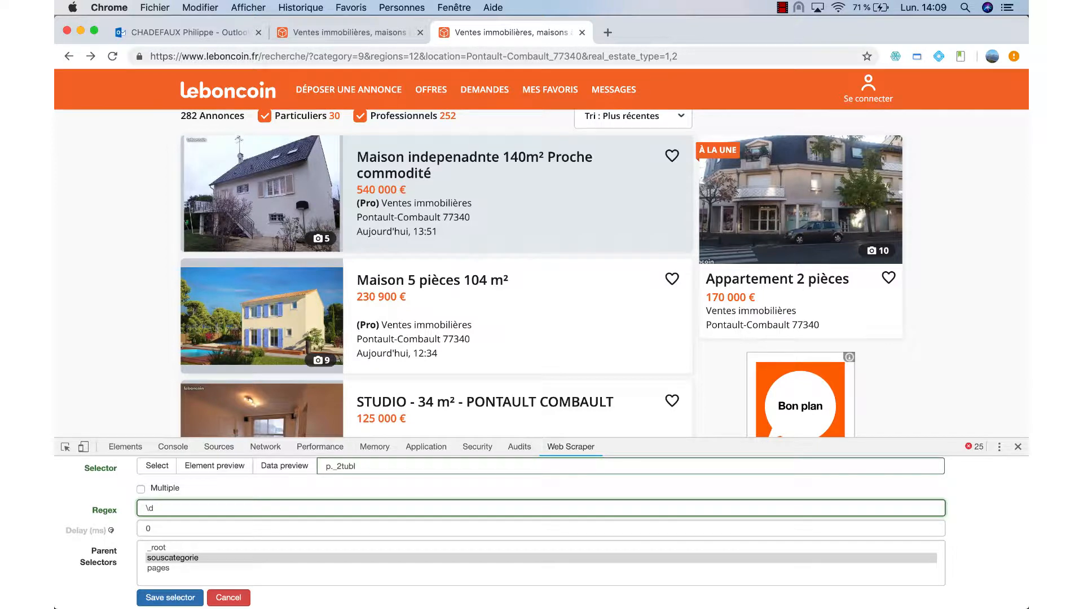
pyautogui.write('\\spièce.')
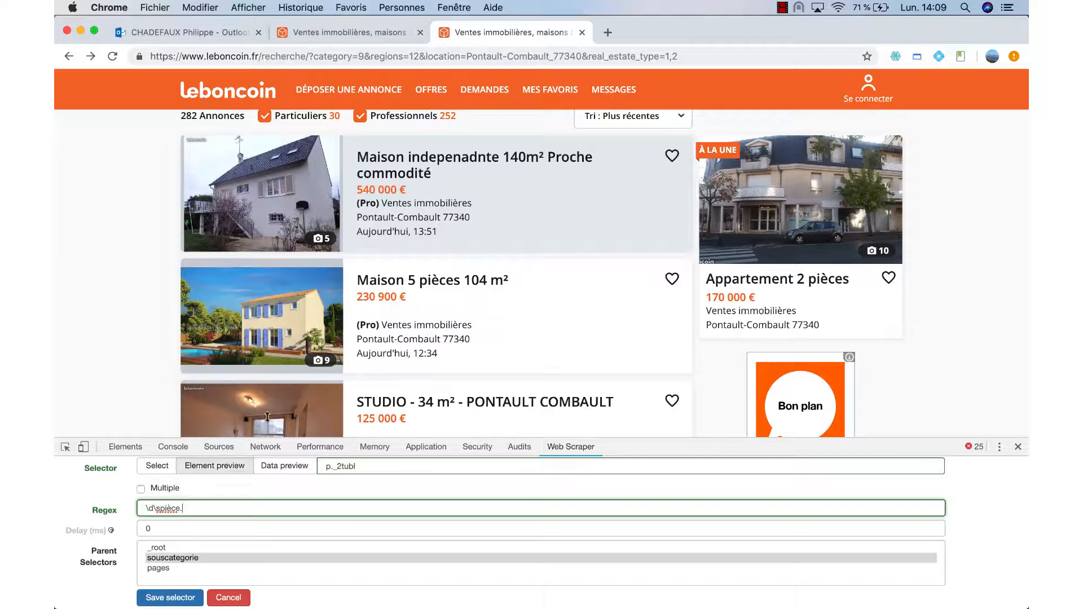
# - Check further listing titles, extend the nombrepiece regex to \d\spièce.|F\d and save the selector
pyautogui.scroll(-5, 441, 371)
pyautogui.scroll(-12, 440, 371)
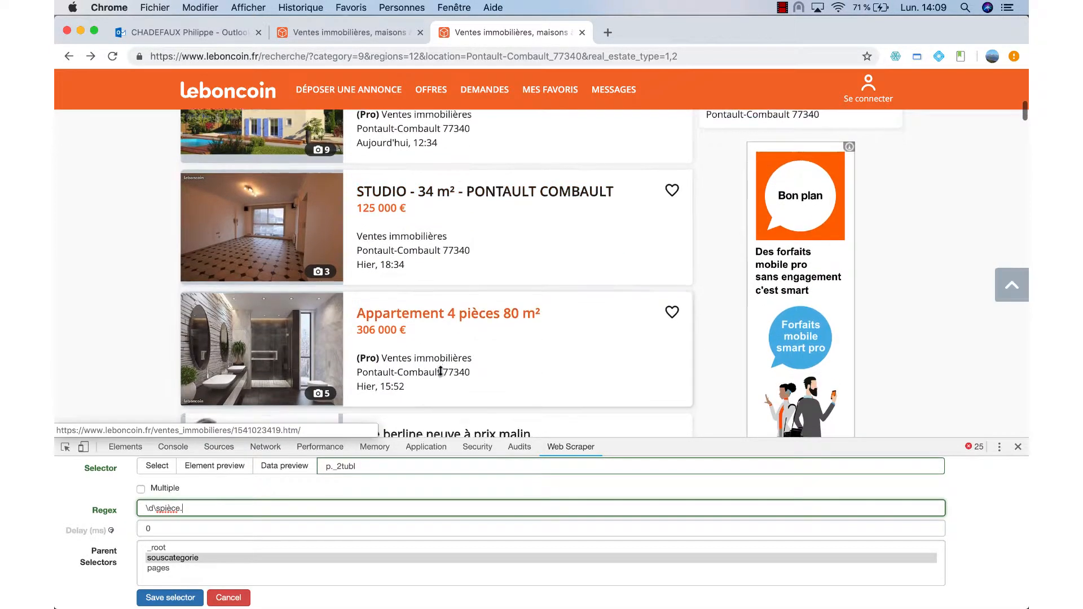
pyautogui.scroll(-11, 442, 376)
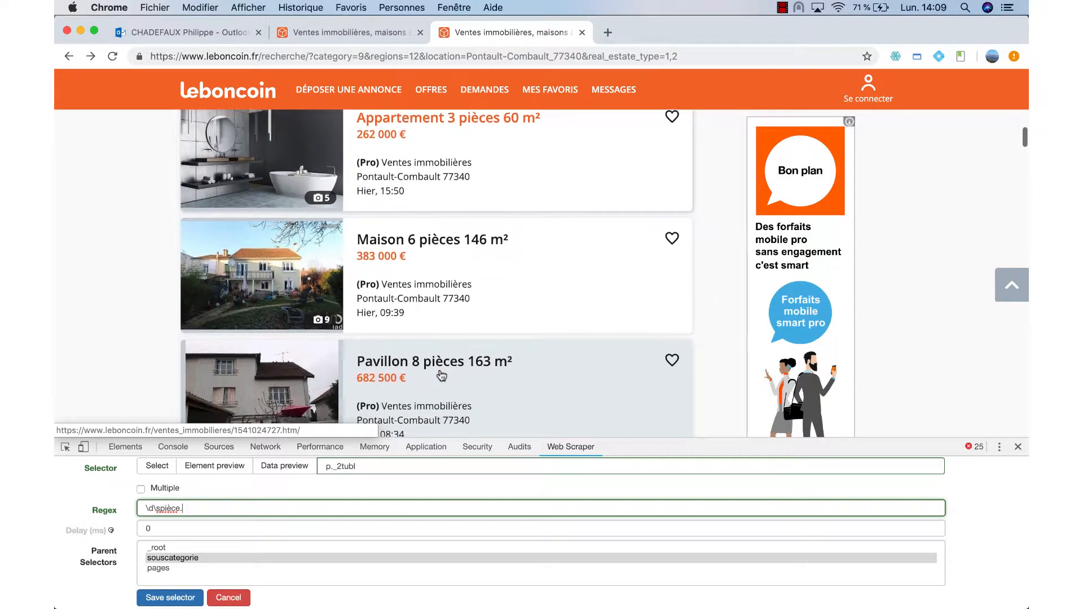
pyautogui.scroll(-1, 441, 376)
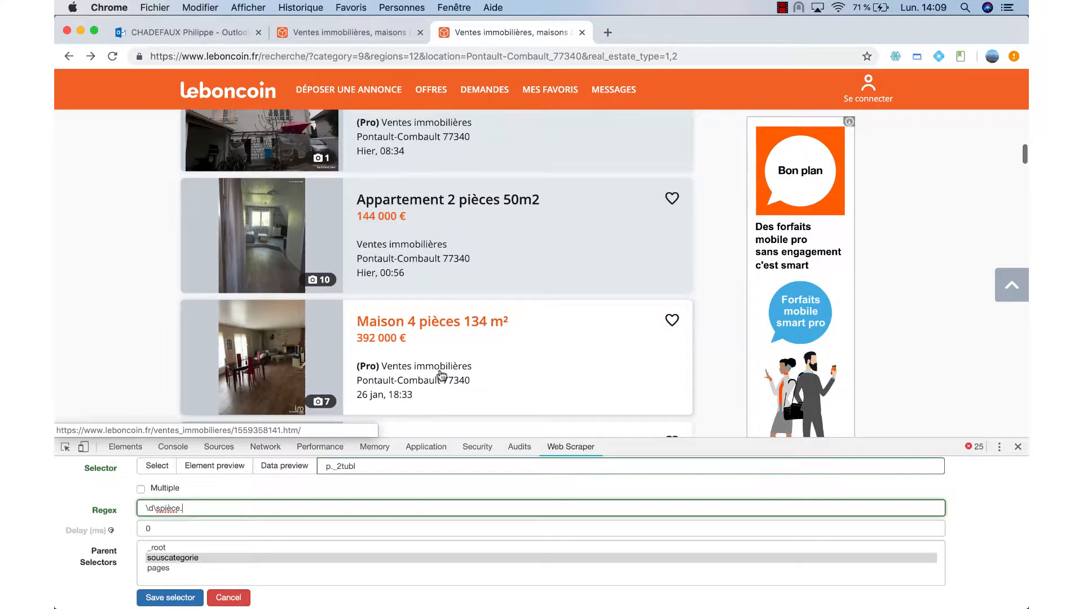
pyautogui.write('|')
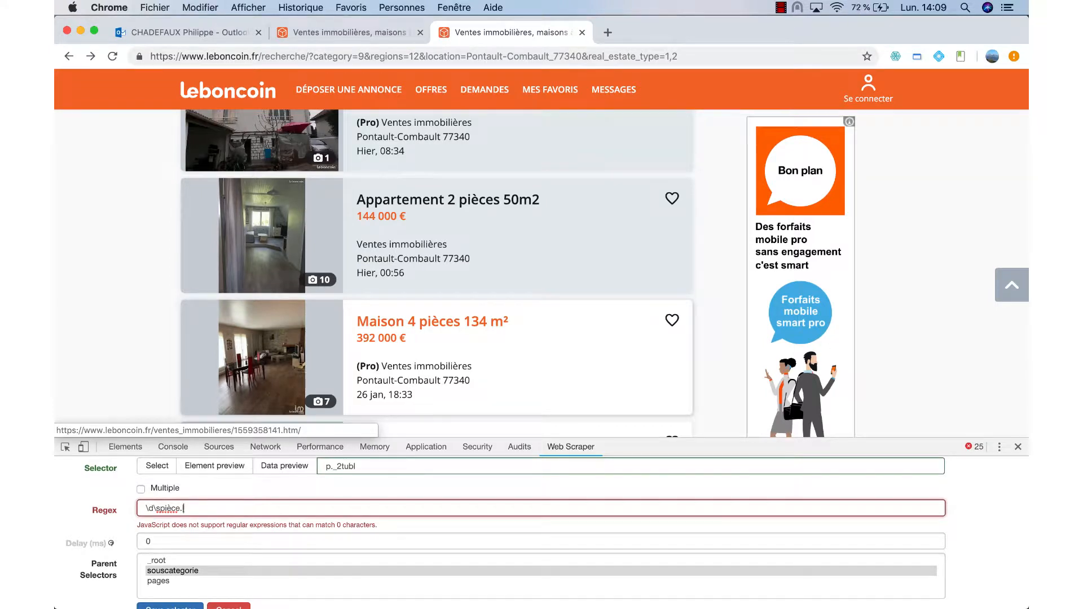
pyautogui.write('F')
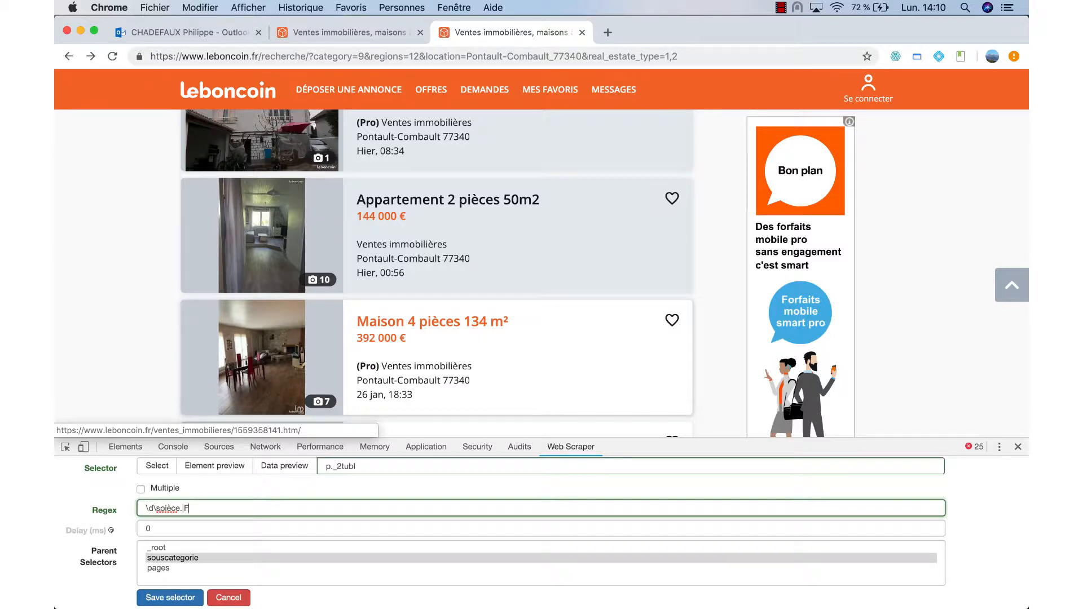
pyautogui.write('\\d')
pyautogui.scroll(-1, 346, 475)
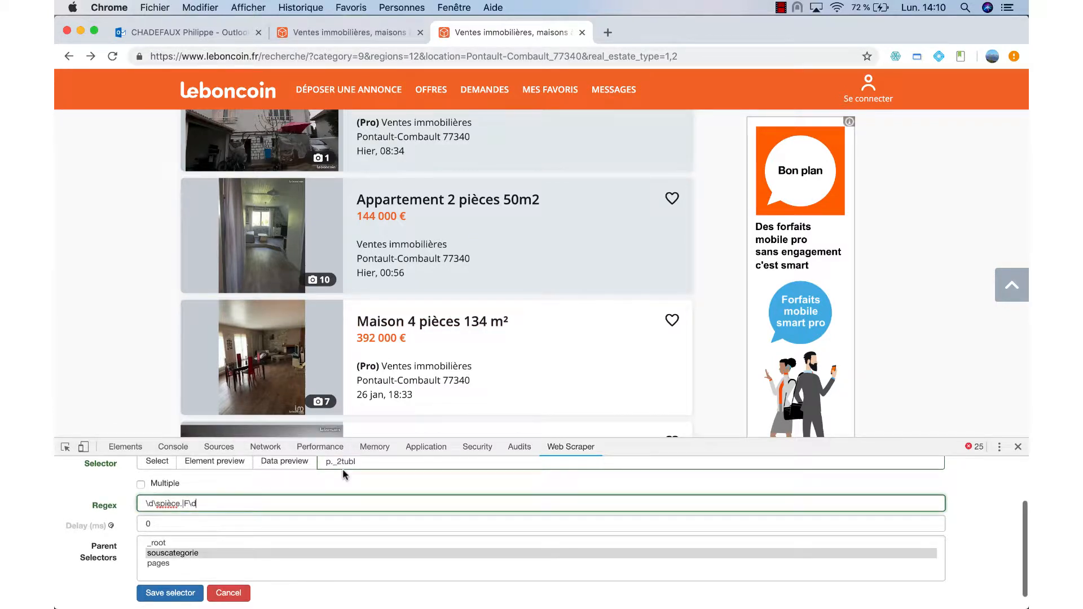
pyautogui.click(161, 594)
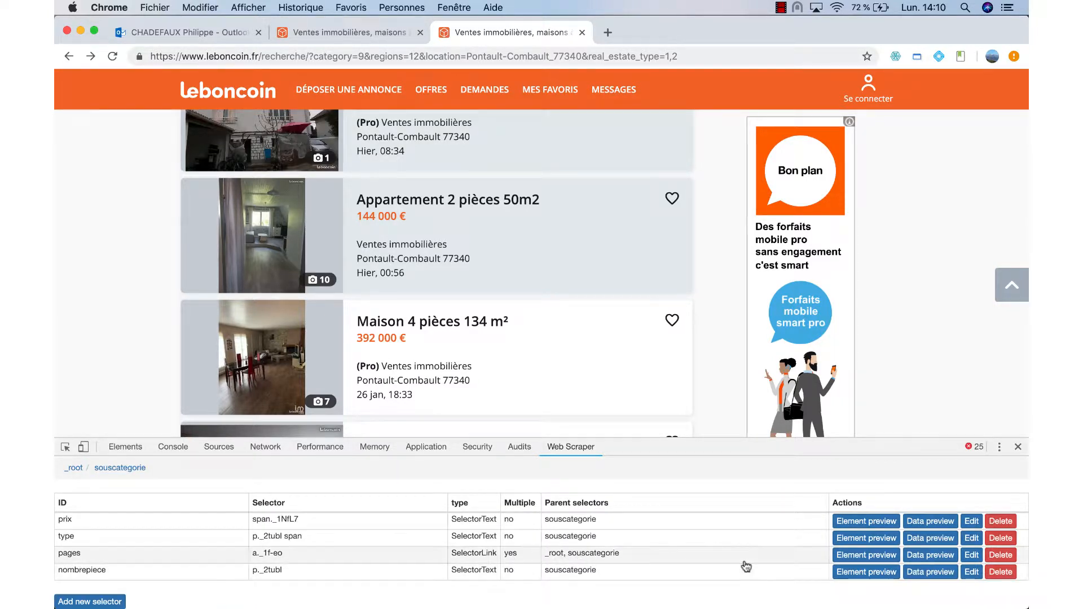
# - Preview the data extracted by the nombrepiece selector and look through the room counts
pyautogui.click(924, 575)
pyautogui.scroll(-5, 627, 550)
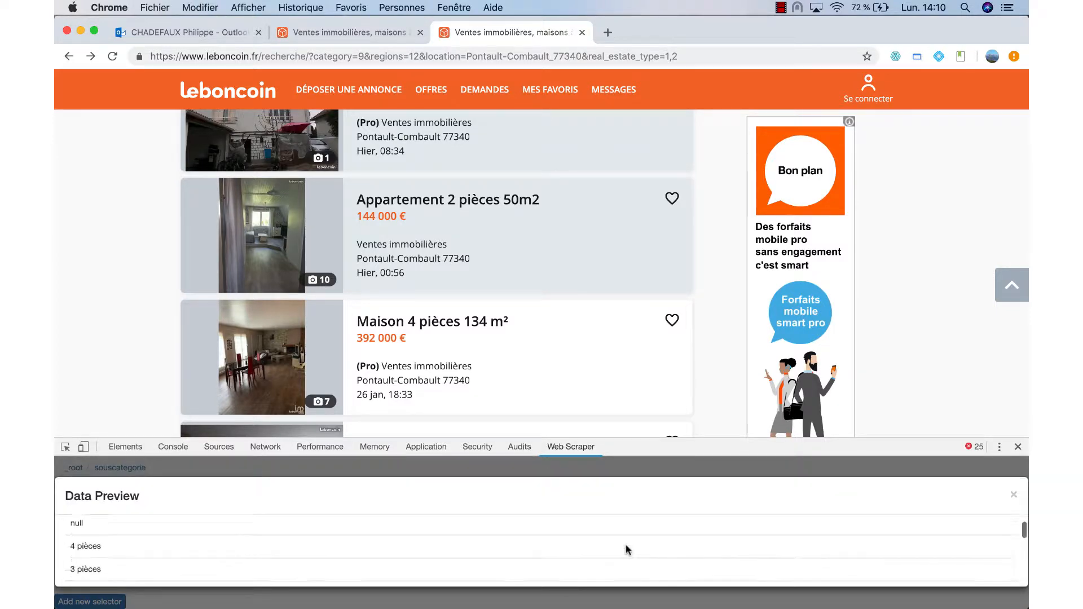
pyautogui.scroll(-8, 627, 550)
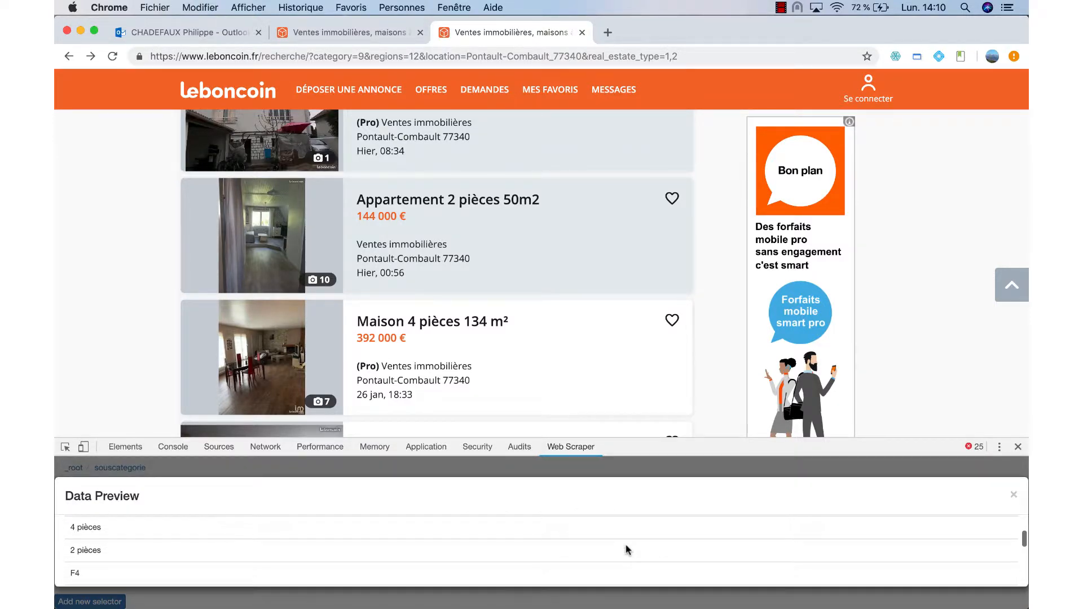
# - Look through the remaining rows of the nombrepiece data preview, including the incomplete matches, and close the preview
pyautogui.scroll(-6, 627, 550)
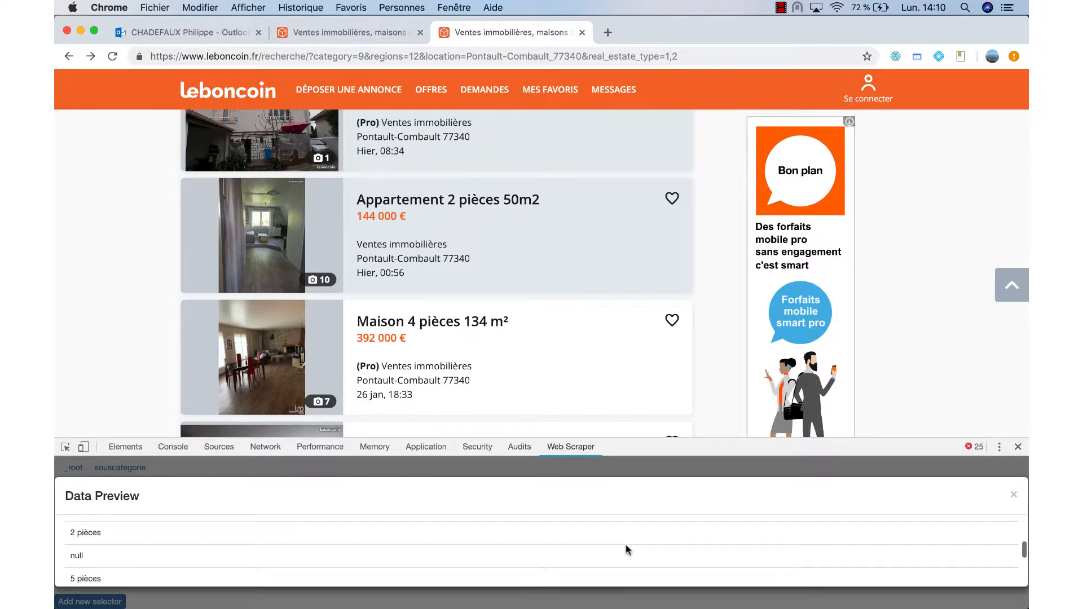
pyautogui.scroll(-6, 627, 550)
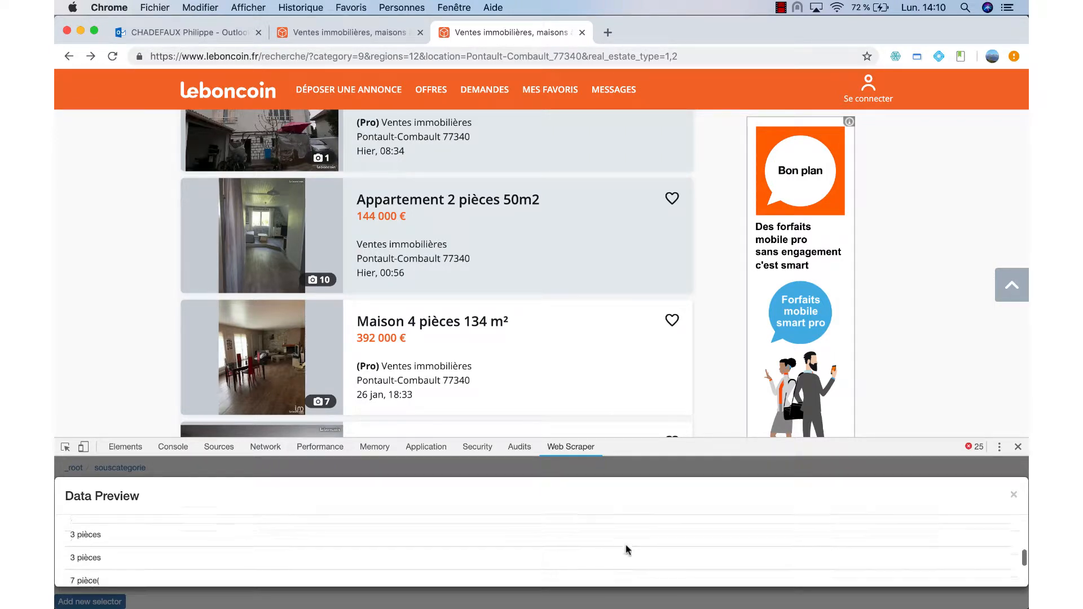
pyautogui.scroll(-1, 627, 550)
pyautogui.scroll(1, 628, 550)
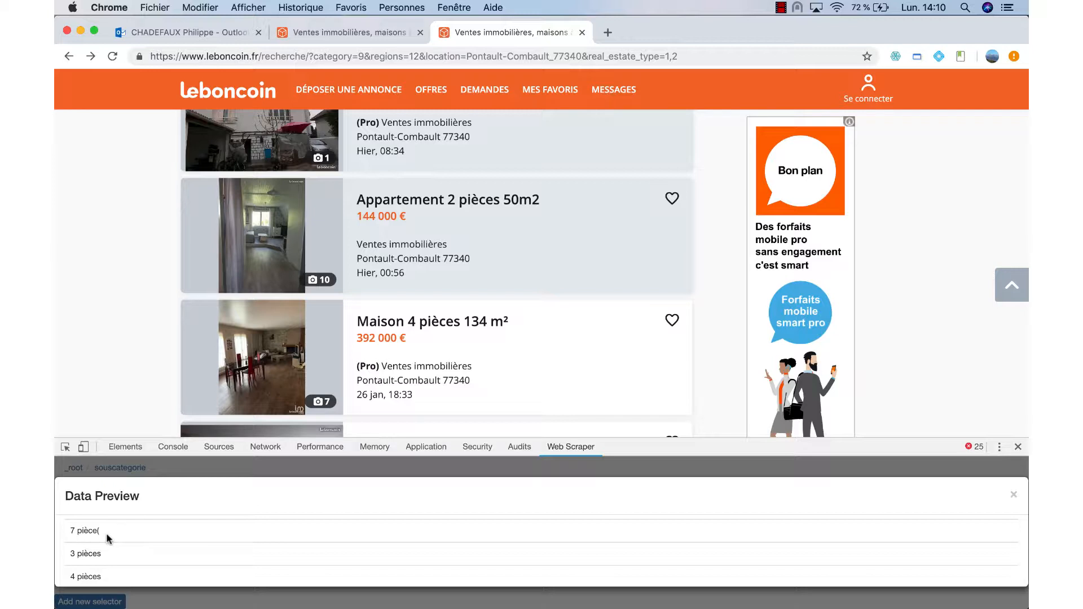
pyautogui.scroll(-4, 107, 538)
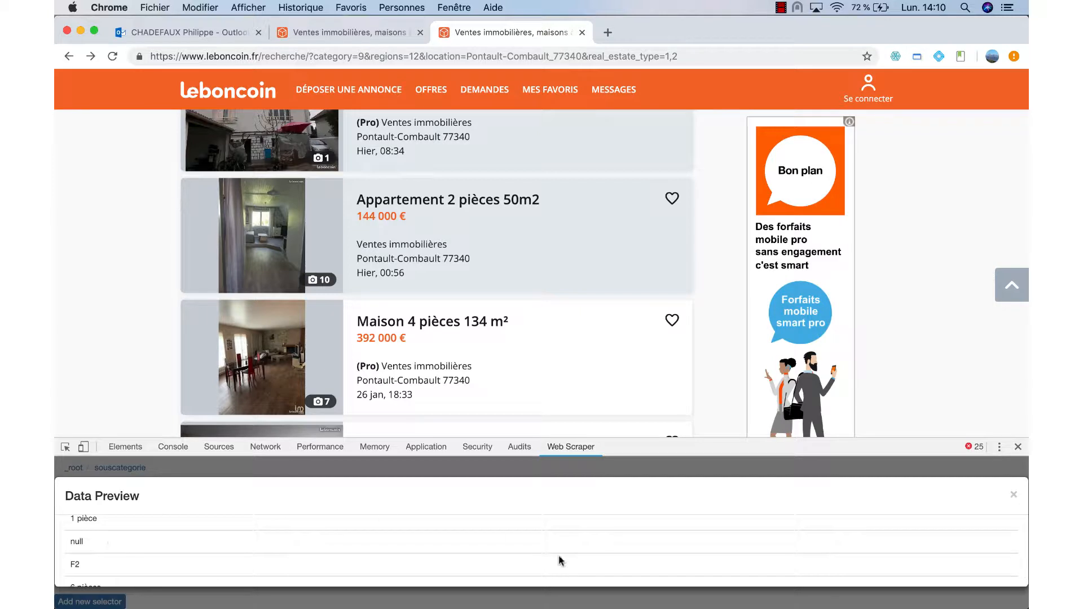
pyautogui.click(1012, 497)
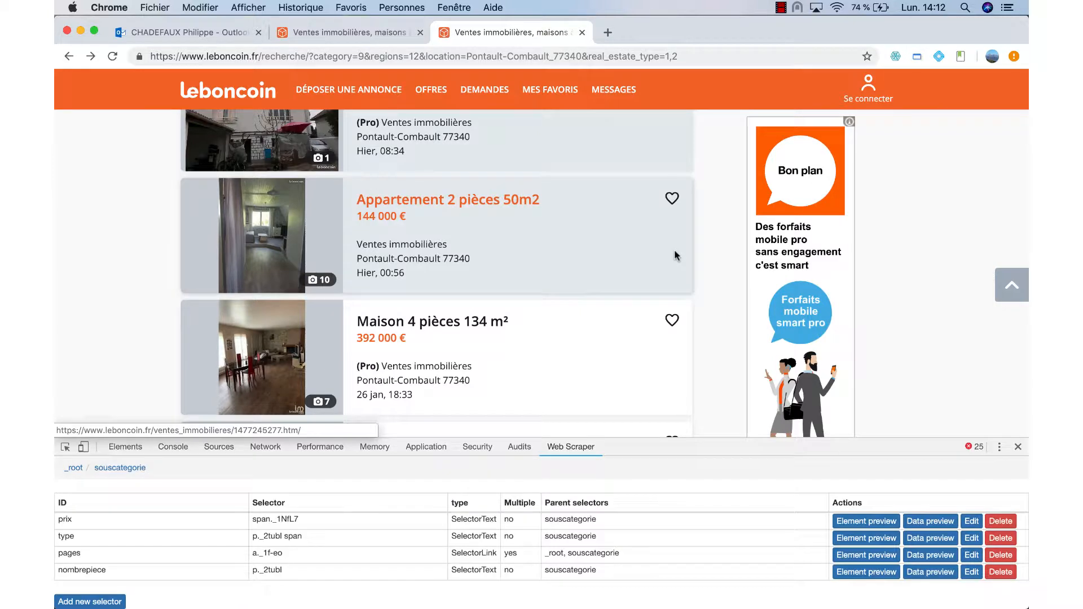
# - Add a Text selector named taille under souscategorie, targeting the title of the 140m² house listing (p._2tubl span)
pyautogui.scroll(2, 597, 265)
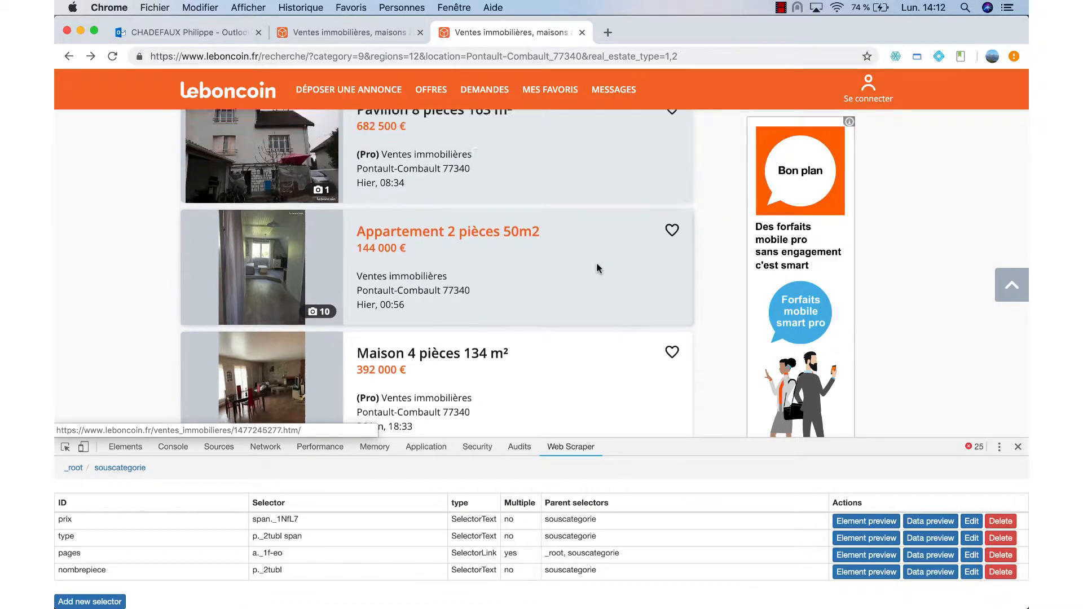
pyautogui.scroll(8, 597, 265)
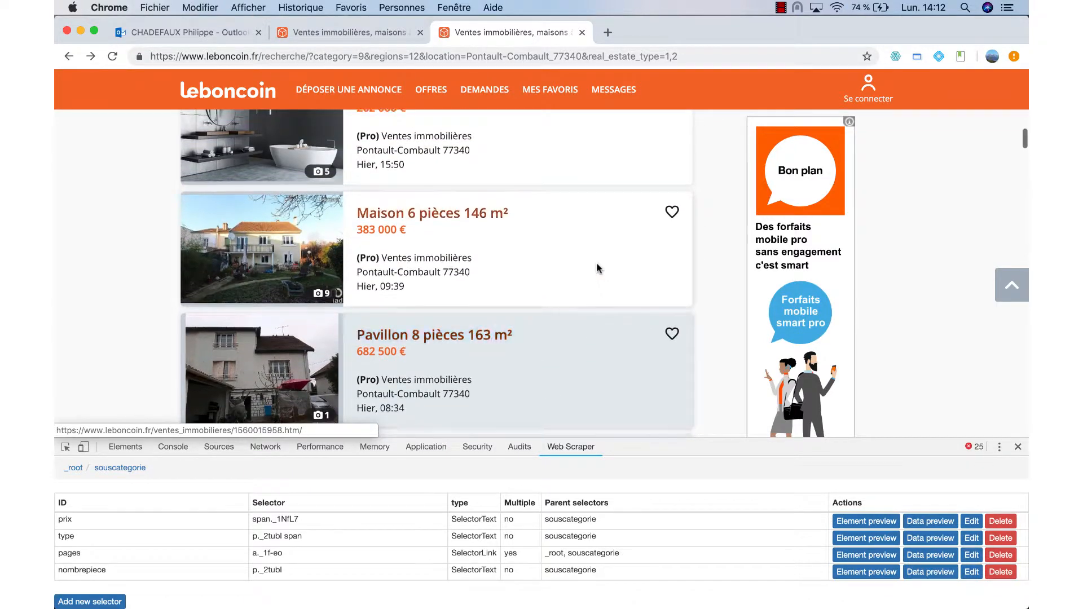
pyautogui.scroll(15, 596, 265)
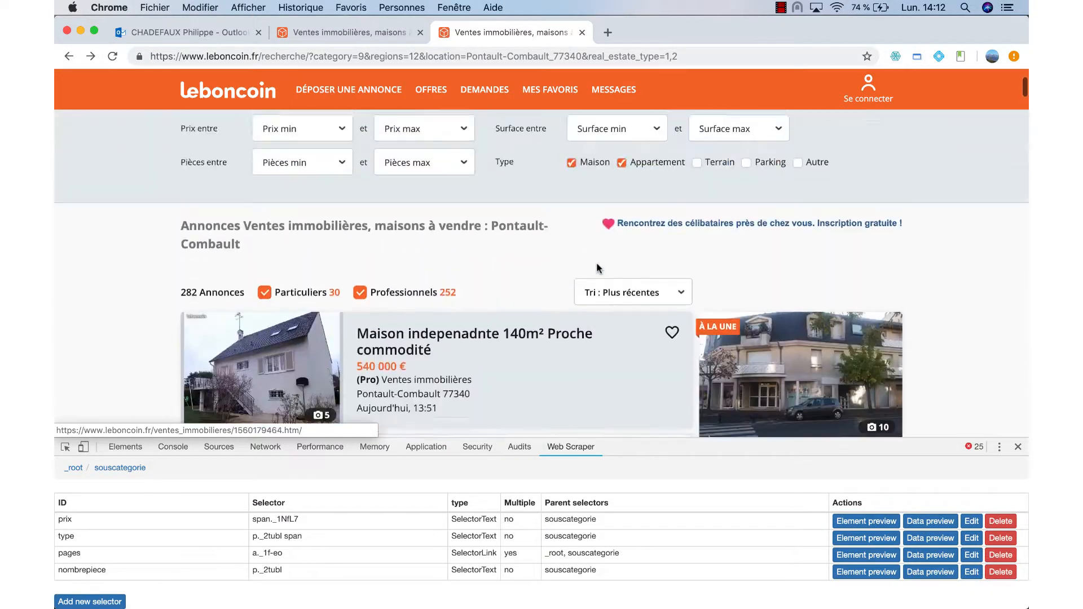
pyautogui.scroll(-4, 597, 264)
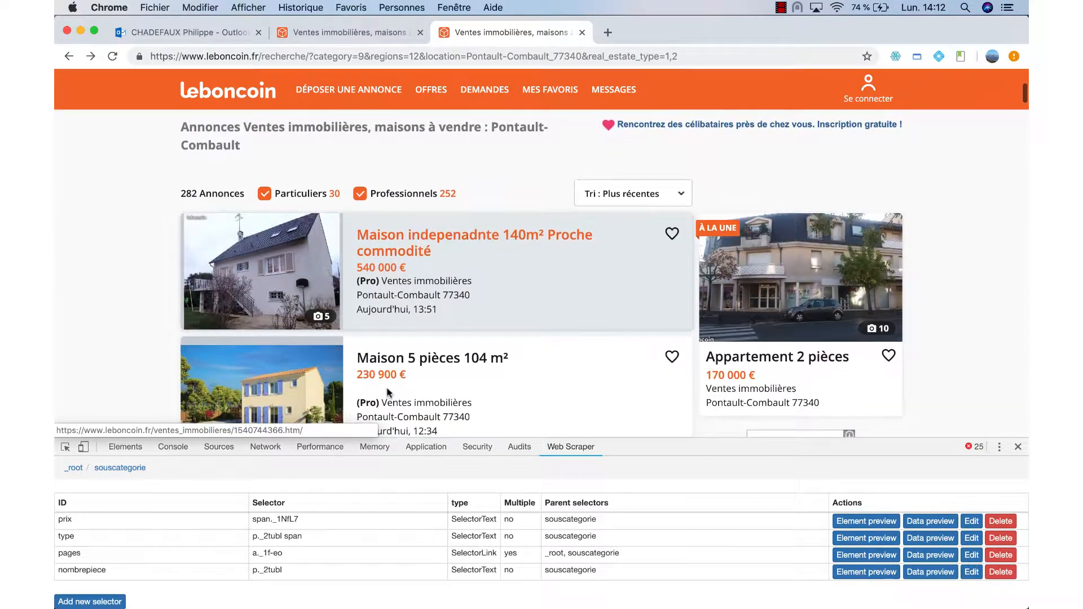
pyautogui.click(108, 602)
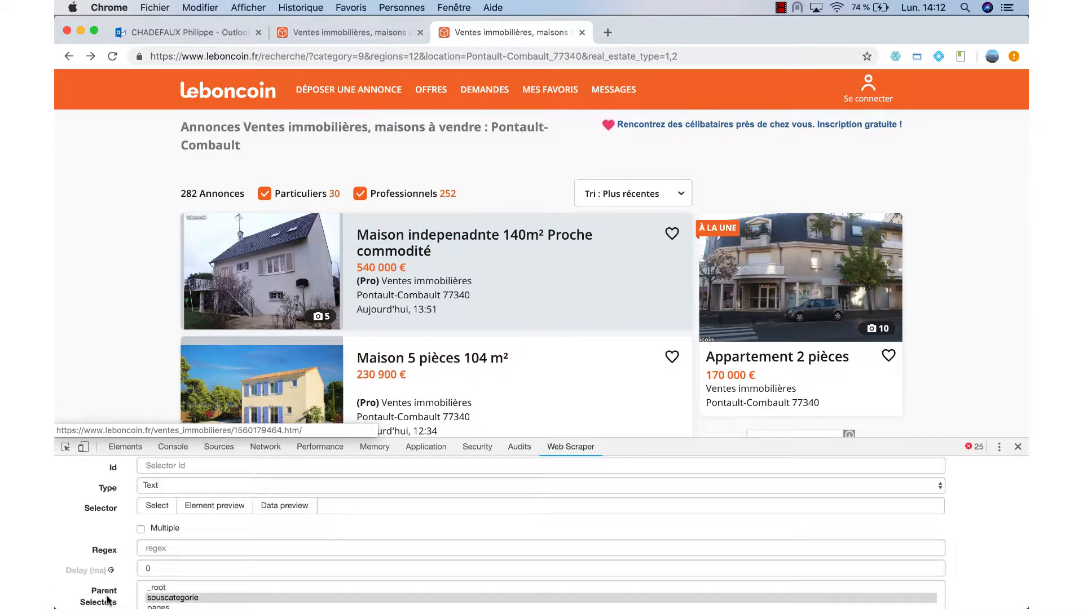
pyautogui.click(186, 467)
pyautogui.write('ta')
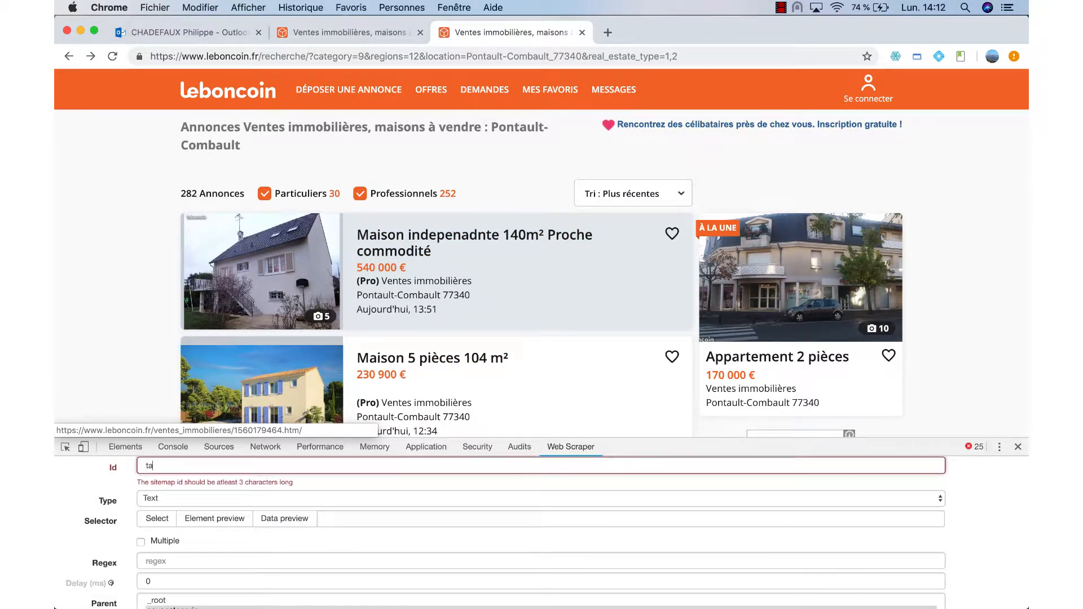
pyautogui.write('ille')
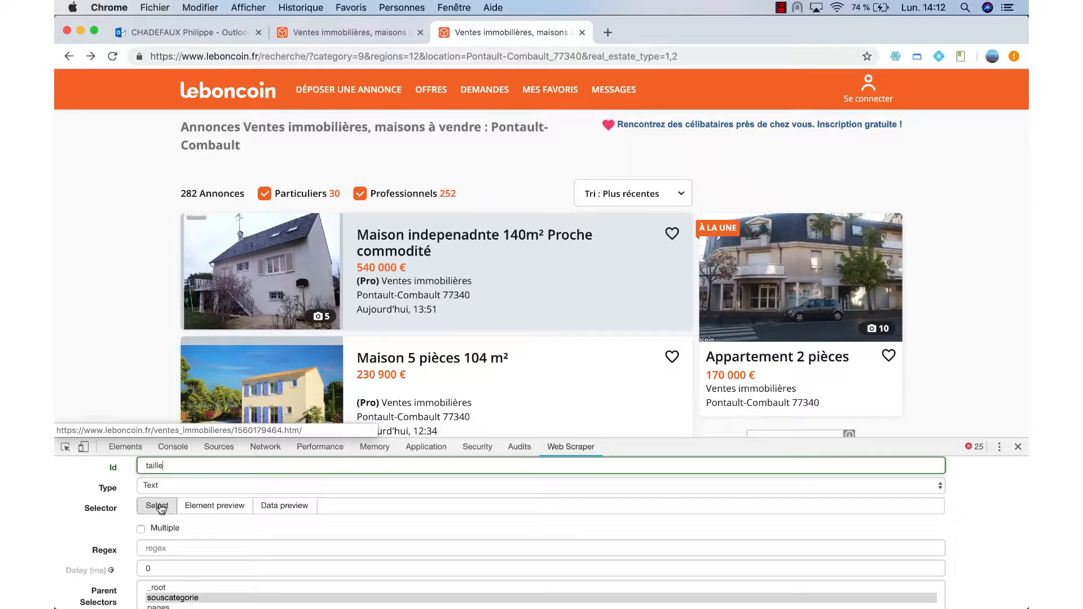
pyautogui.click(157, 505)
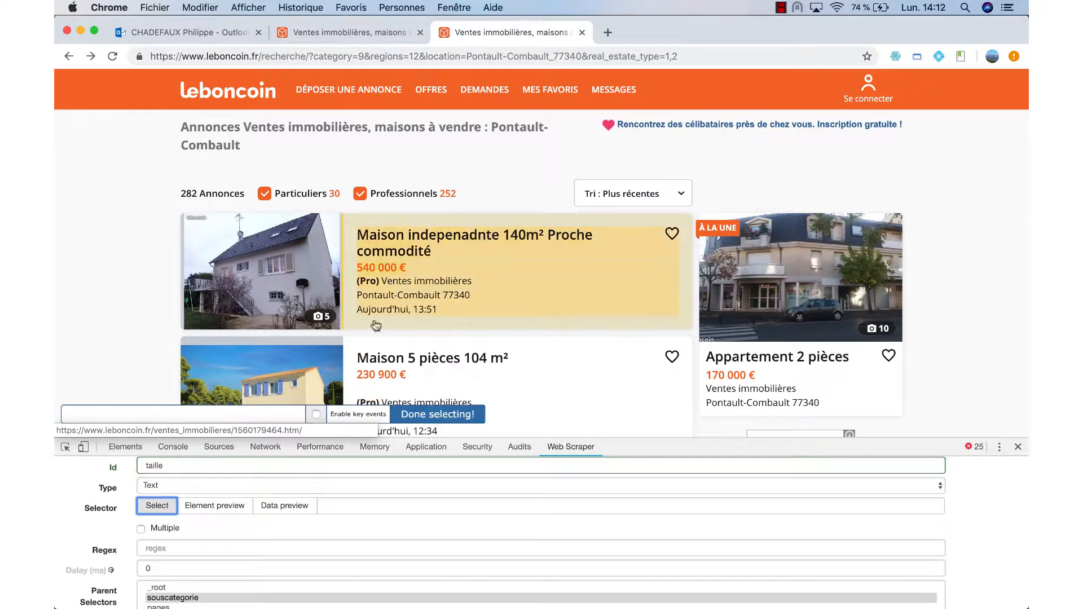
pyautogui.click(427, 250)
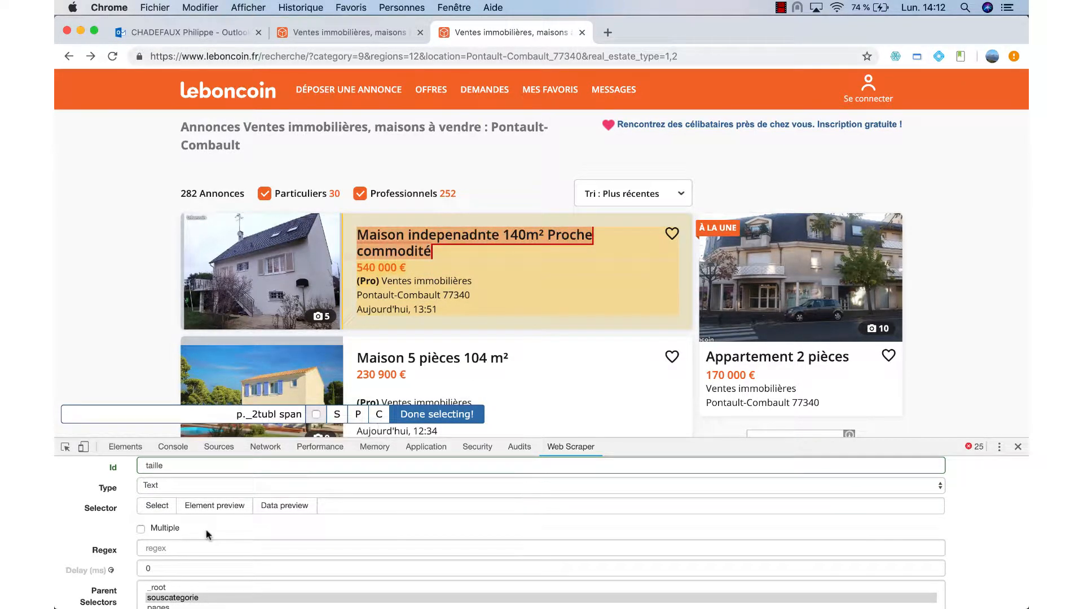
pyautogui.click(437, 414)
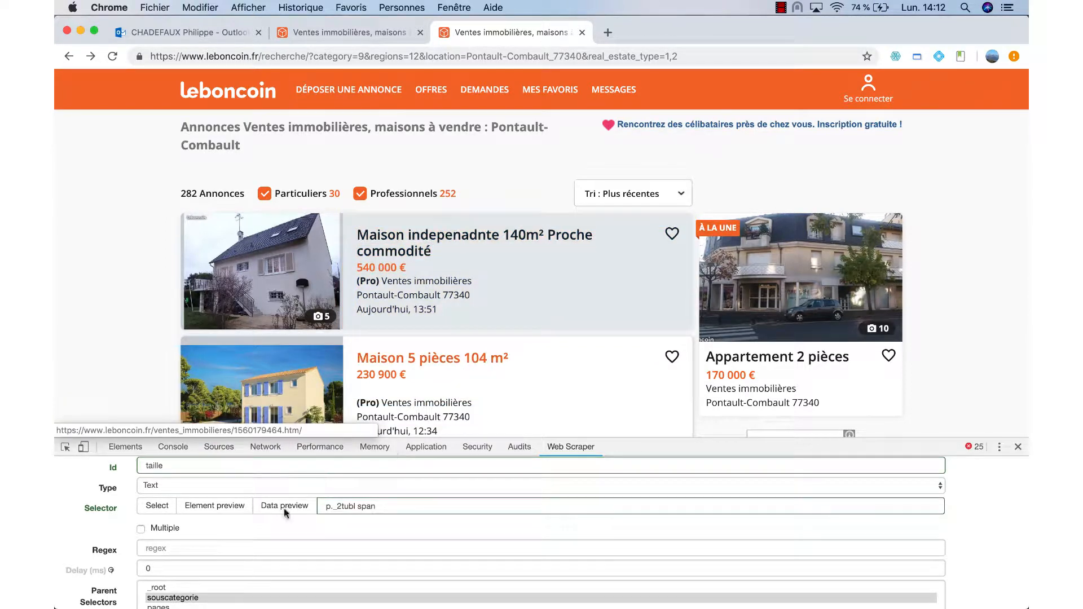
# - Enter \d+\s*m as the regex of the taille selector and save the selector
pyautogui.click(158, 548)
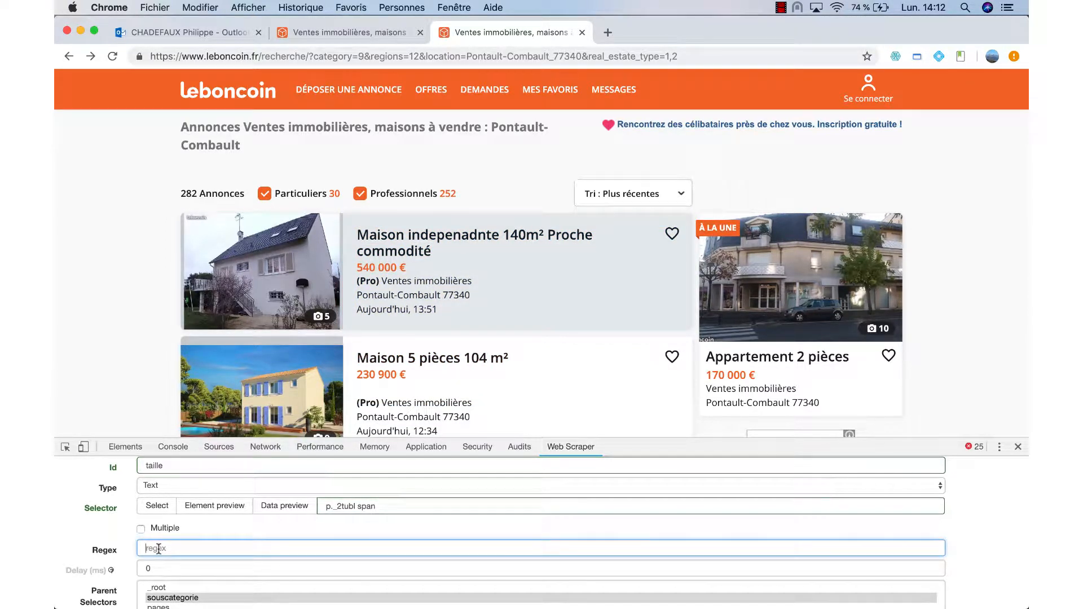
pyautogui.write('\\d+')
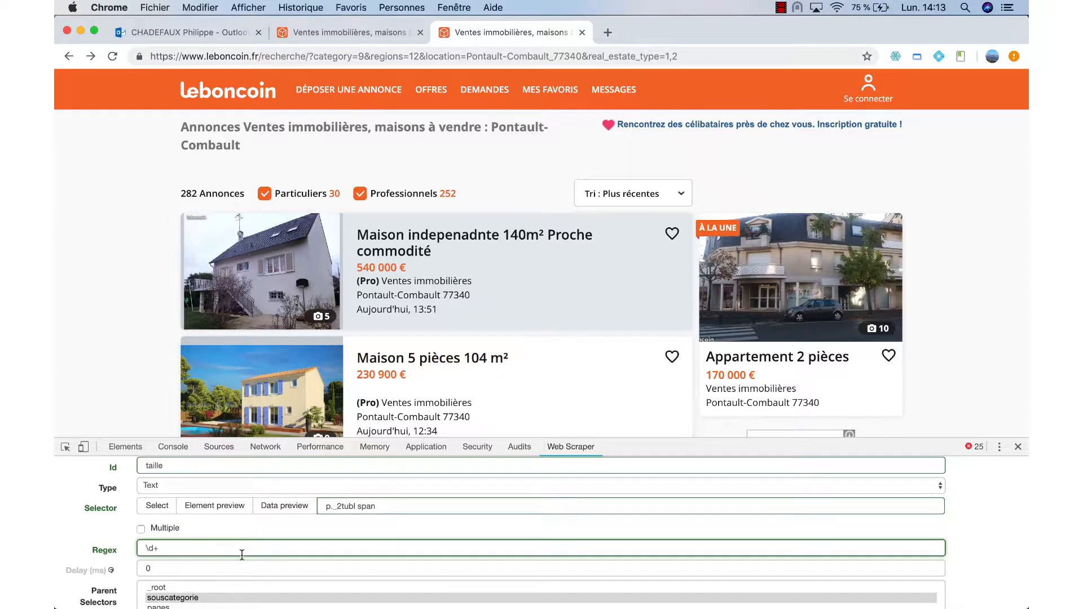
pyautogui.write('\\s*m')
pyautogui.scroll(-2, 260, 541)
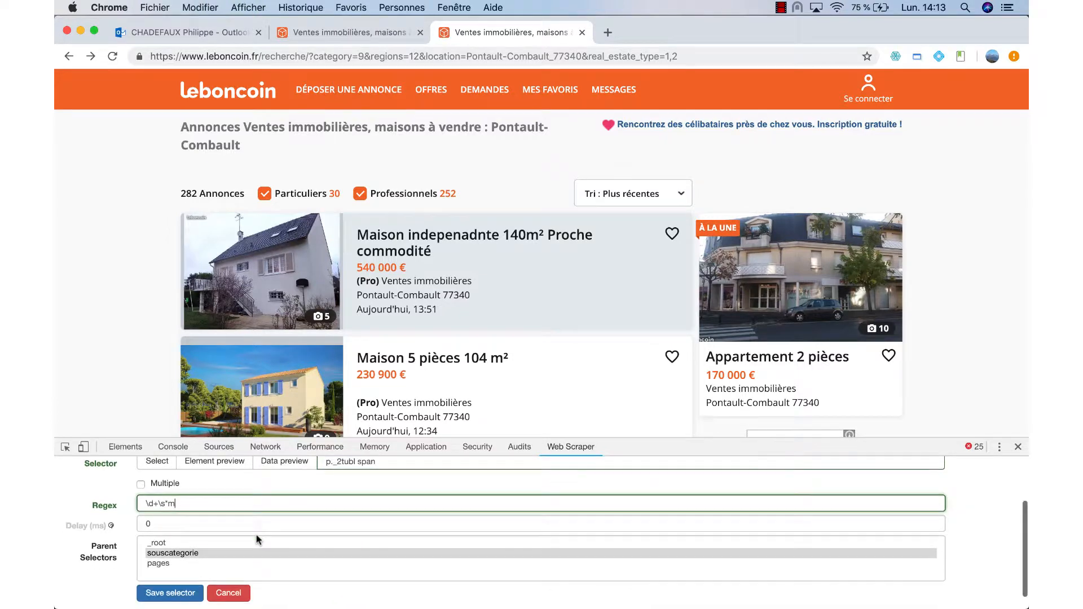
pyautogui.click(166, 595)
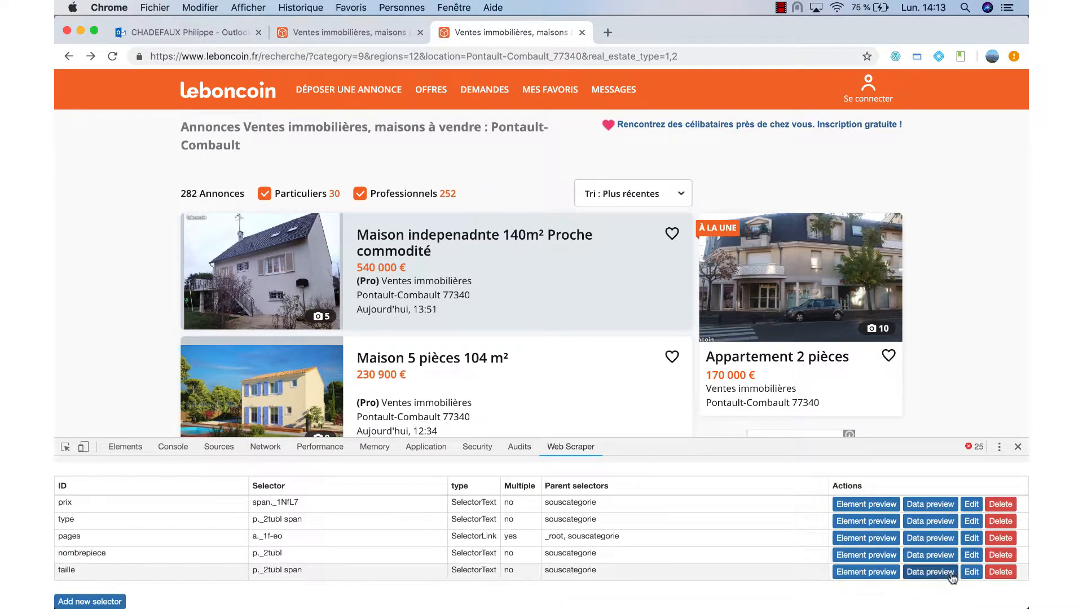
# - Preview the data extracted by the taille selector, look through the surface values and close the preview
pyautogui.click(936, 572)
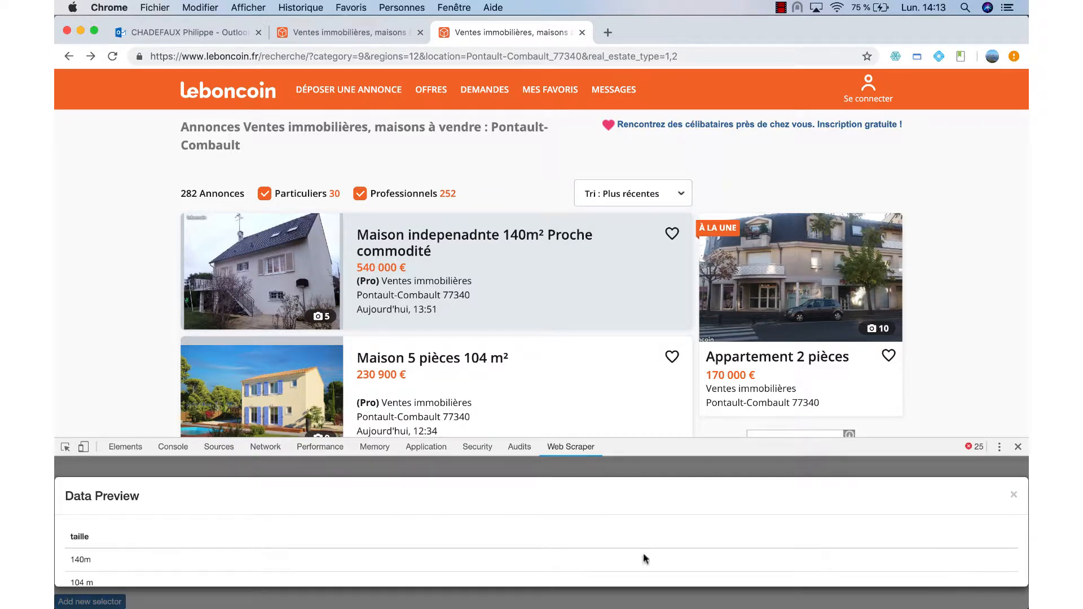
pyautogui.scroll(-5, 607, 541)
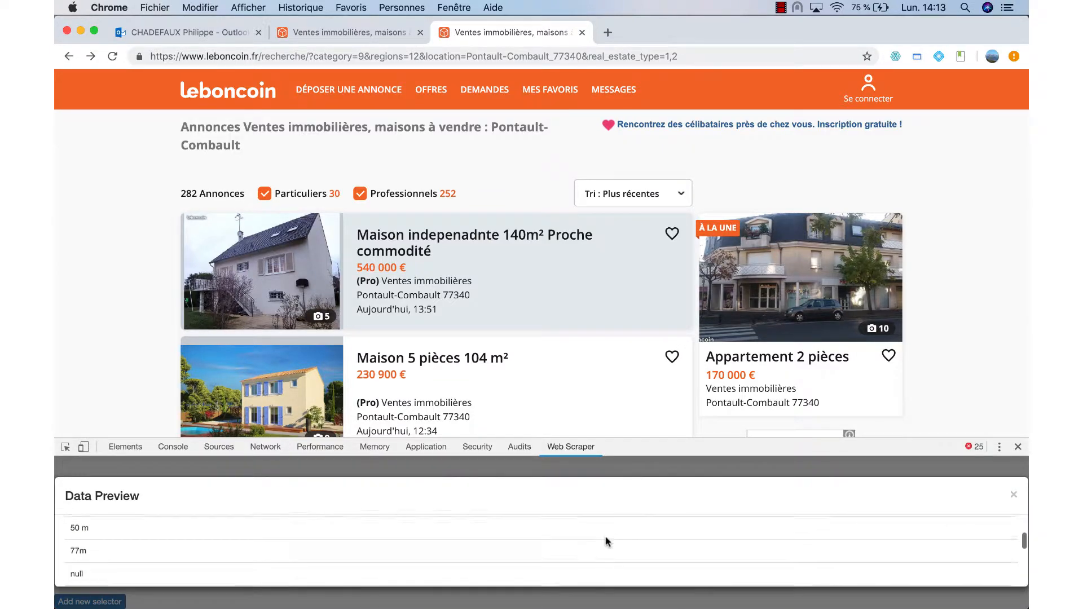
pyautogui.scroll(-5, 607, 542)
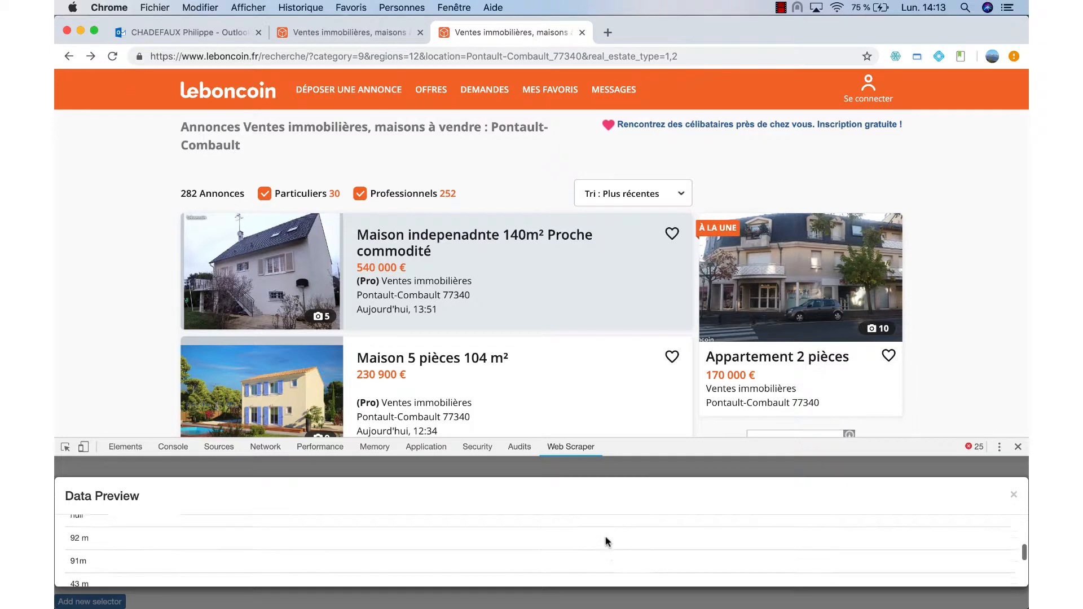
pyautogui.scroll(-2, 607, 542)
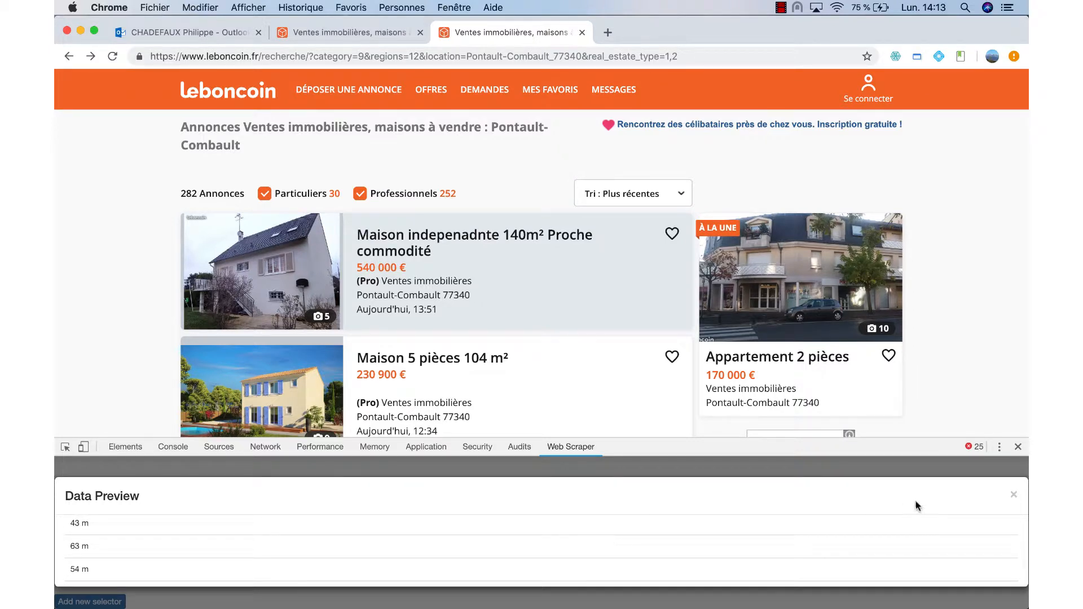
pyautogui.click(1014, 494)
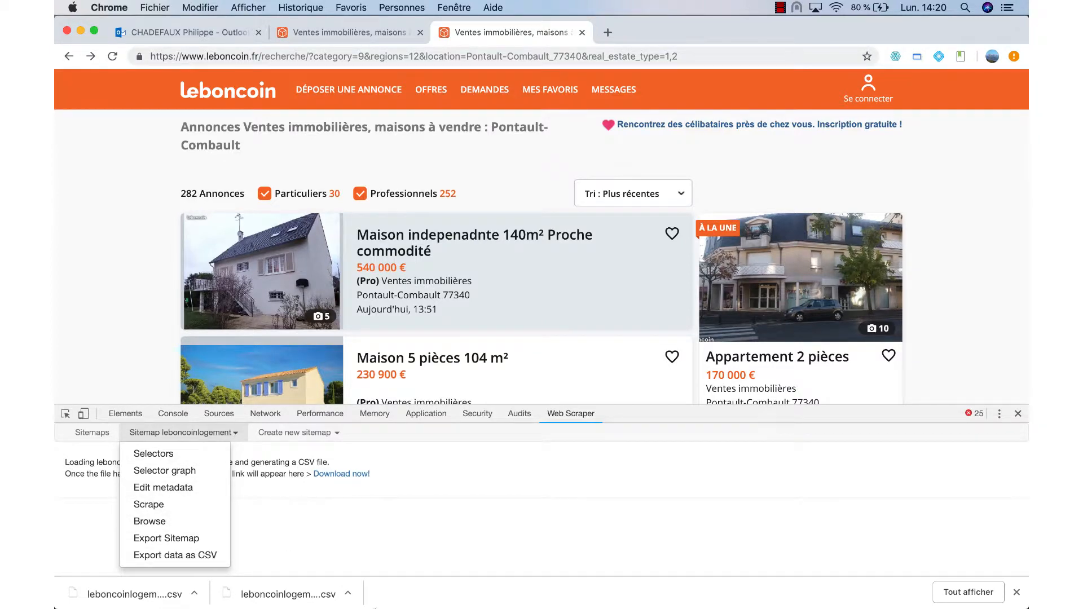
# - Switch to Finder and open leboncoinlogement (9).csv from the Téléchargements folder with LibreOffice
pyautogui.moveTo(341, 601)
pyautogui.click(258, 592)
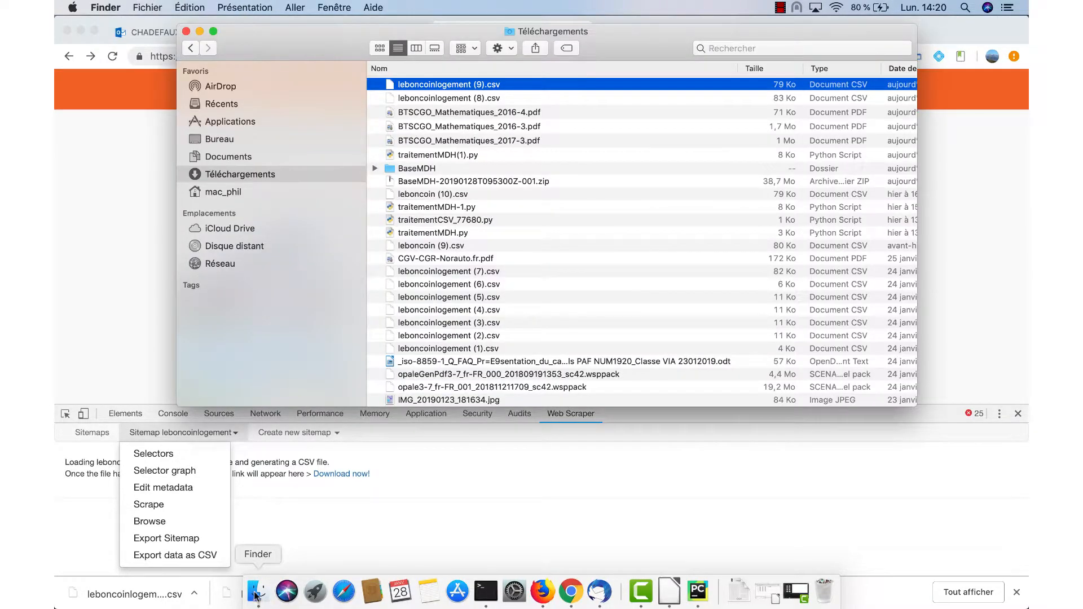
pyautogui.rightClick(481, 84)
pyautogui.moveTo(663, 103)
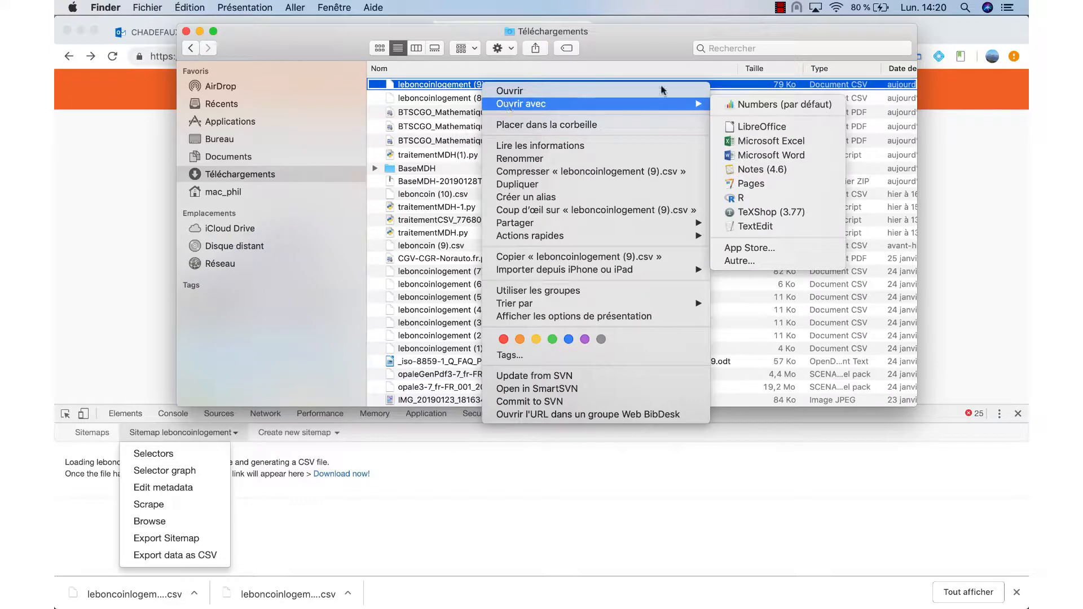
pyautogui.click(777, 128)
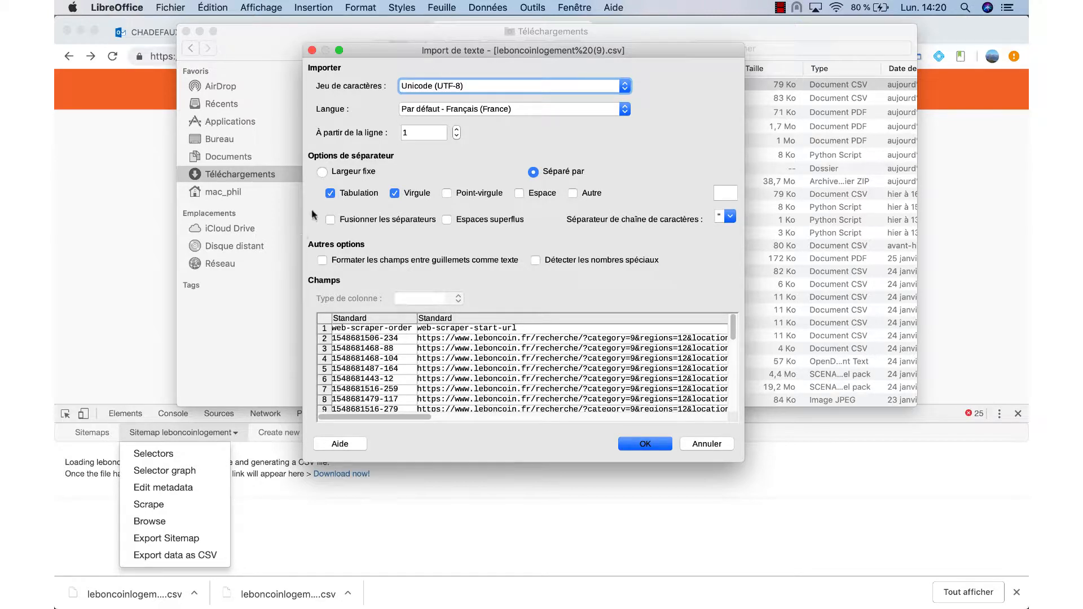
# - Turn off the tab separator, keep the comma separator, check the columns in the import preview and import the CSV file
pyautogui.click(331, 193)
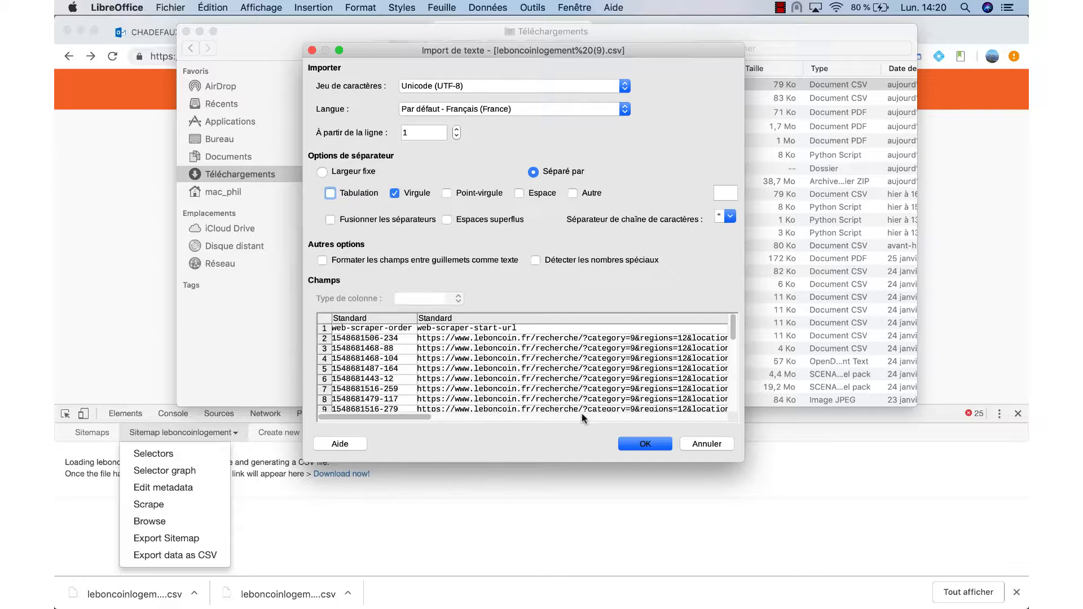
pyautogui.hscroll(5, 583, 418)
pyautogui.hscroll(5, 605, 422)
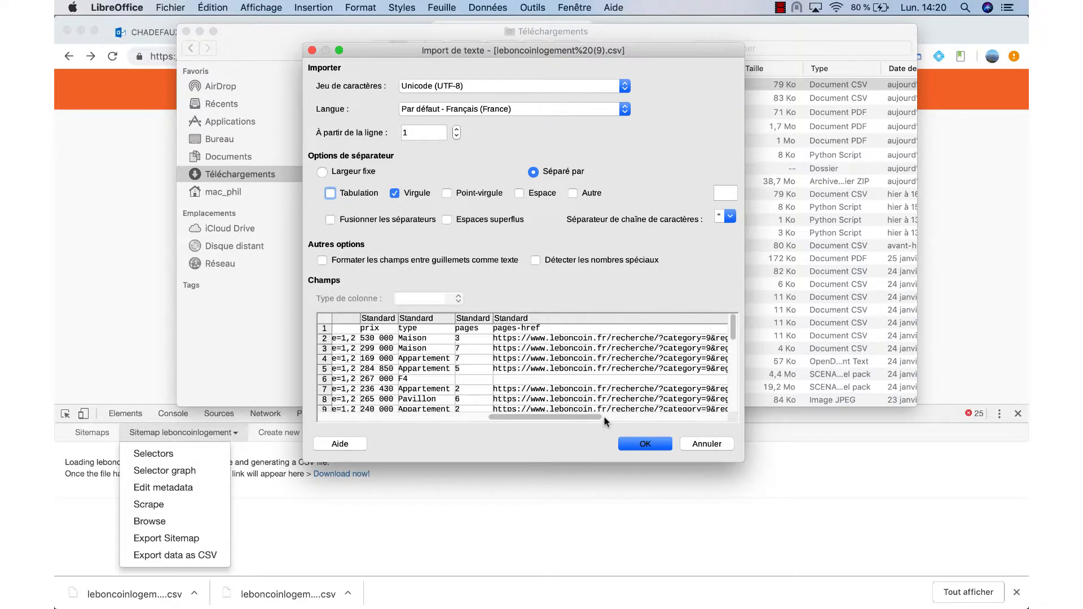
pyautogui.hscroll(5, 626, 421)
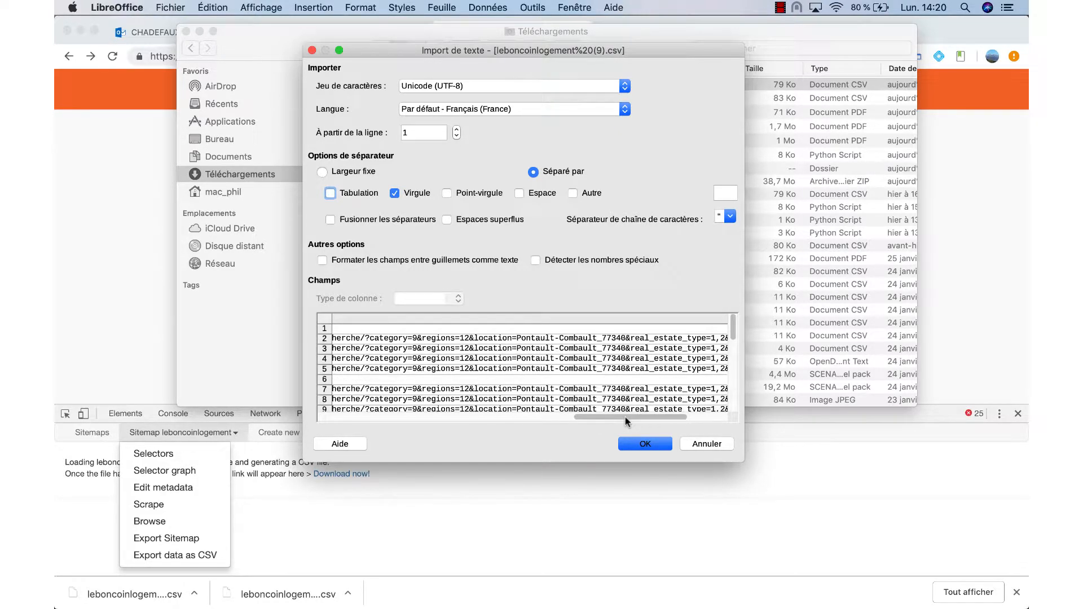
pyautogui.hscroll(5, 703, 415)
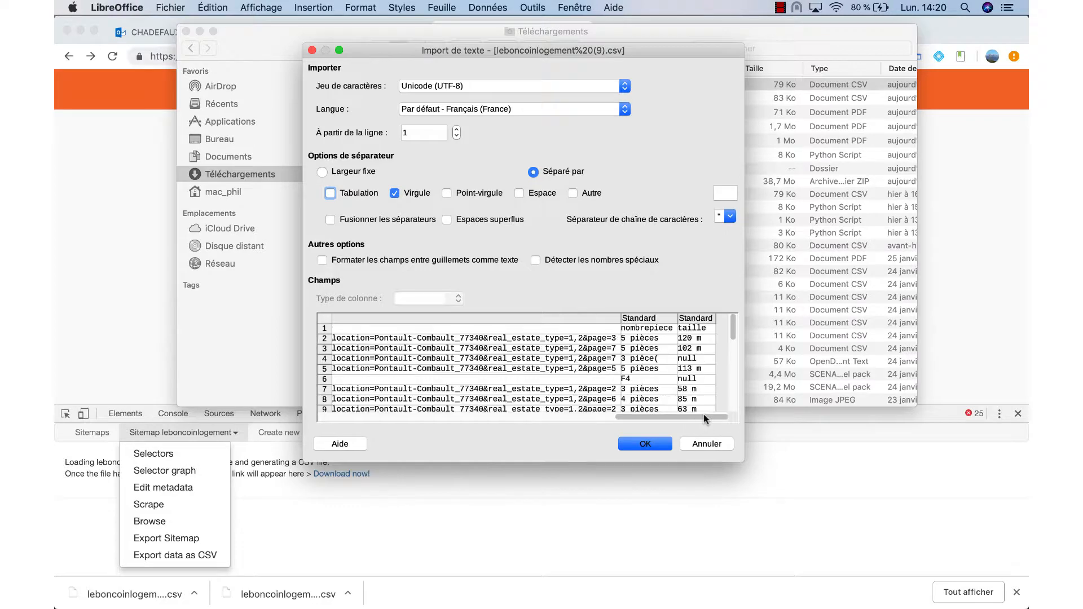
pyautogui.click(645, 444)
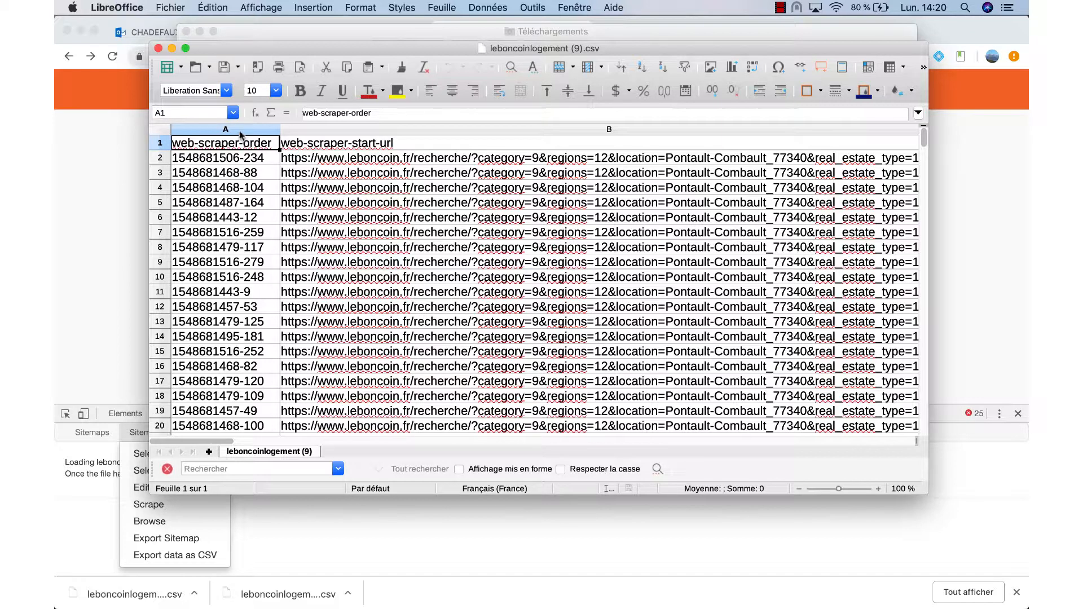
# - Delete the web-scraper-order and web-scraper-start-url columns from the sheet
pyautogui.moveTo(243, 131); pyautogui.dragTo(371, 131)
pyautogui.rightClick(369, 130)
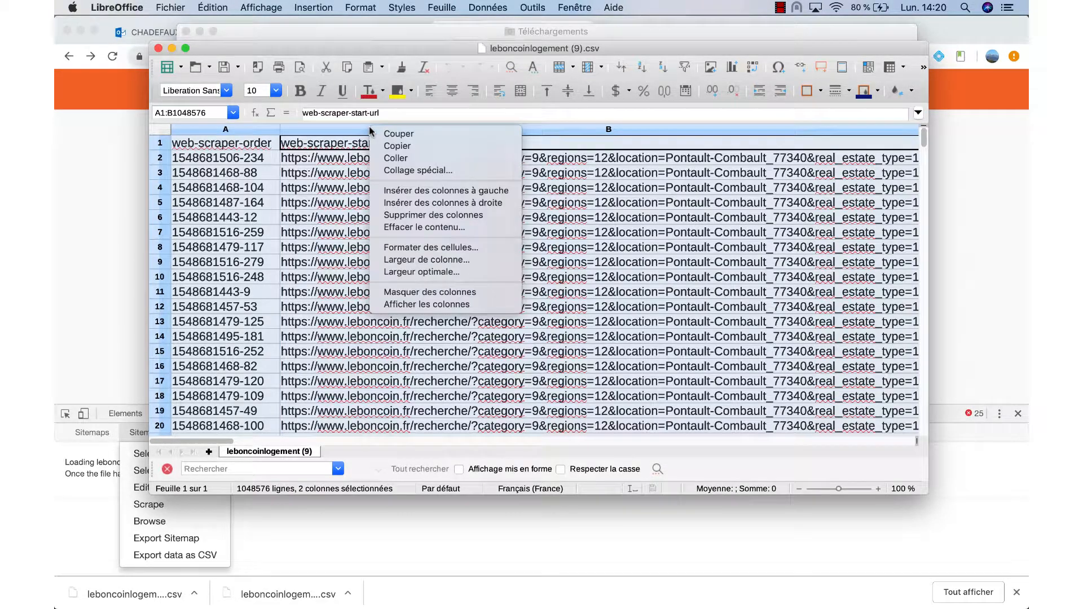
pyautogui.click(404, 215)
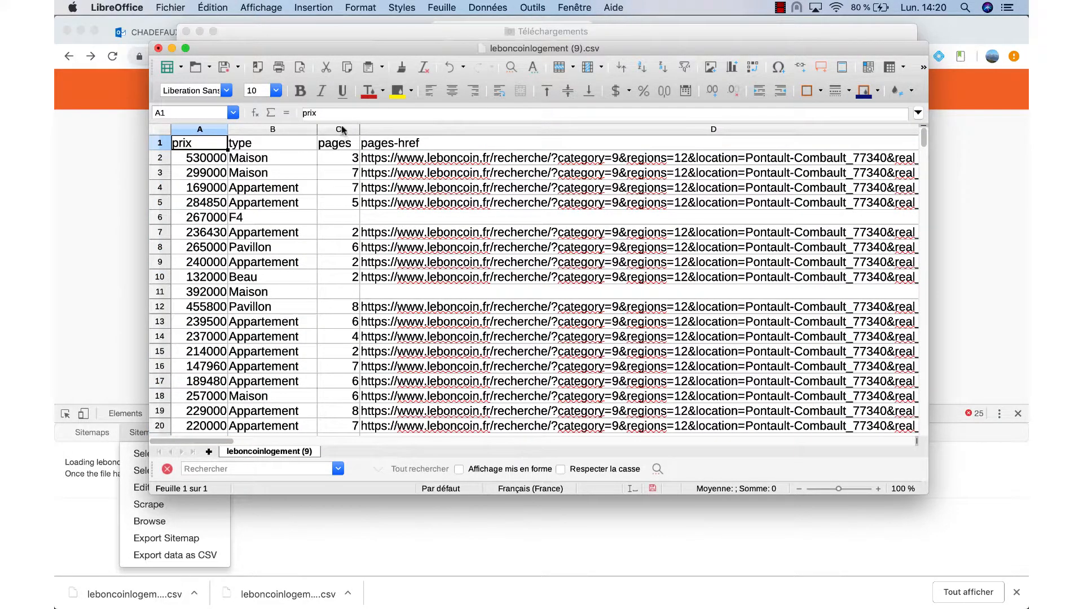
# - Delete the pages and pages-href columns from the sheet and look through the remaining listing rows
pyautogui.moveTo(341, 129); pyautogui.dragTo(403, 127)
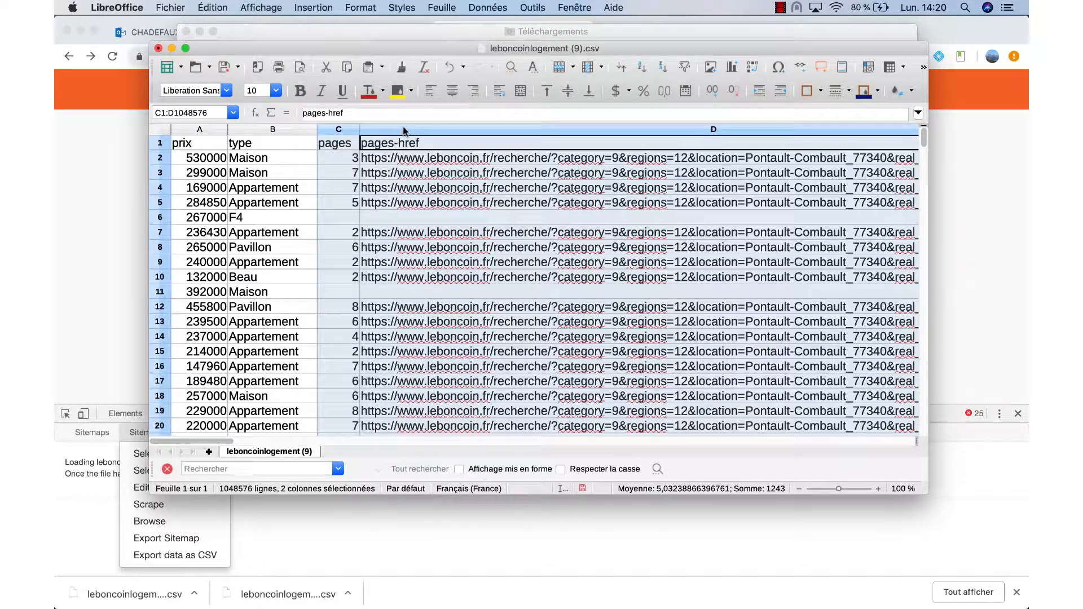
pyautogui.rightClick(403, 126)
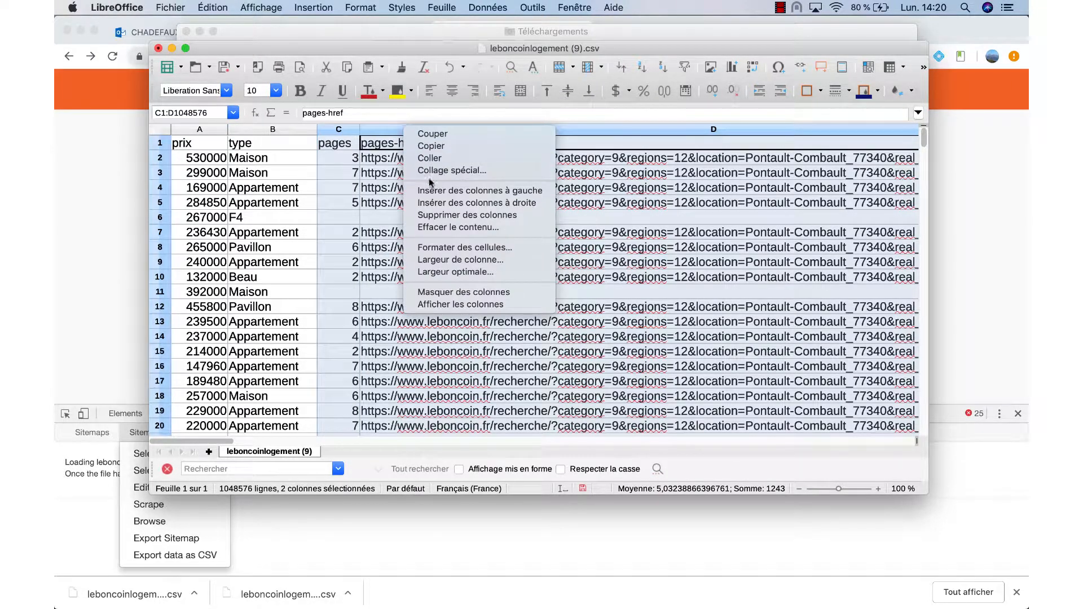
pyautogui.click(436, 215)
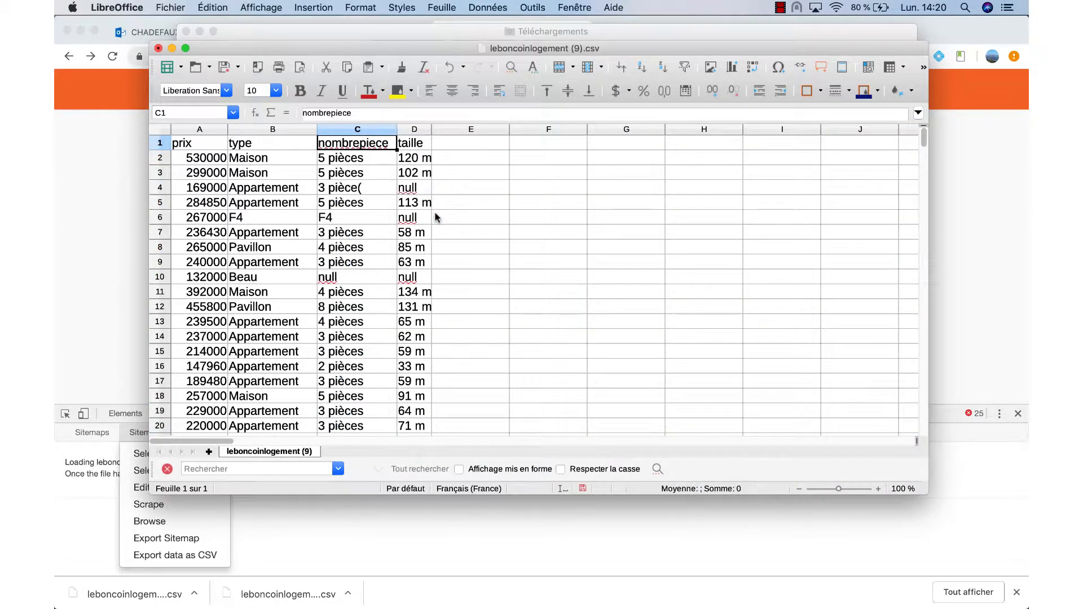
pyautogui.scroll(-13, 261, 234)
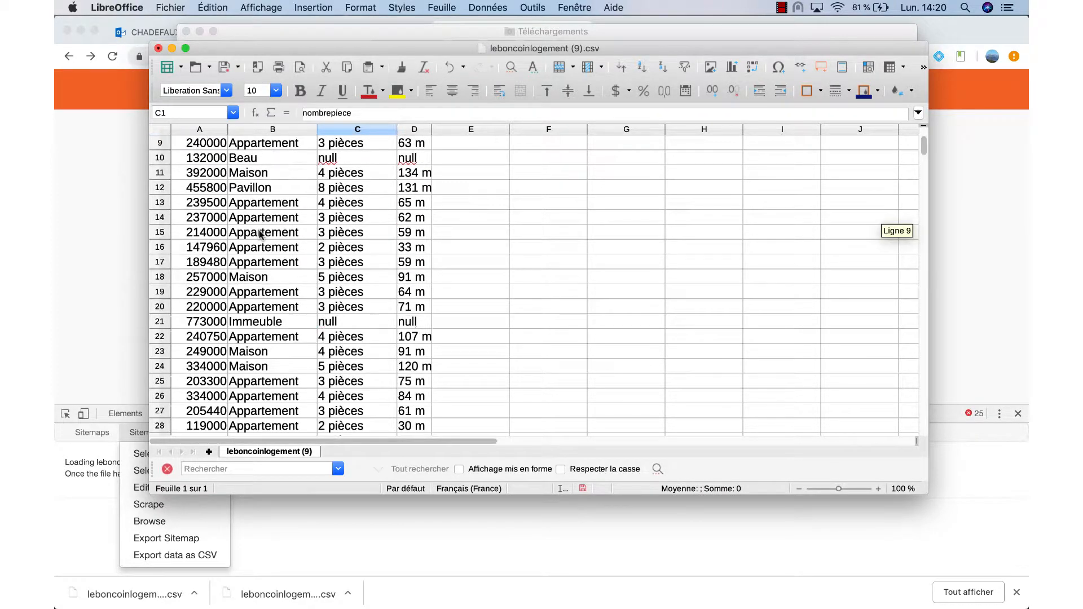
pyautogui.scroll(-20, 260, 234)
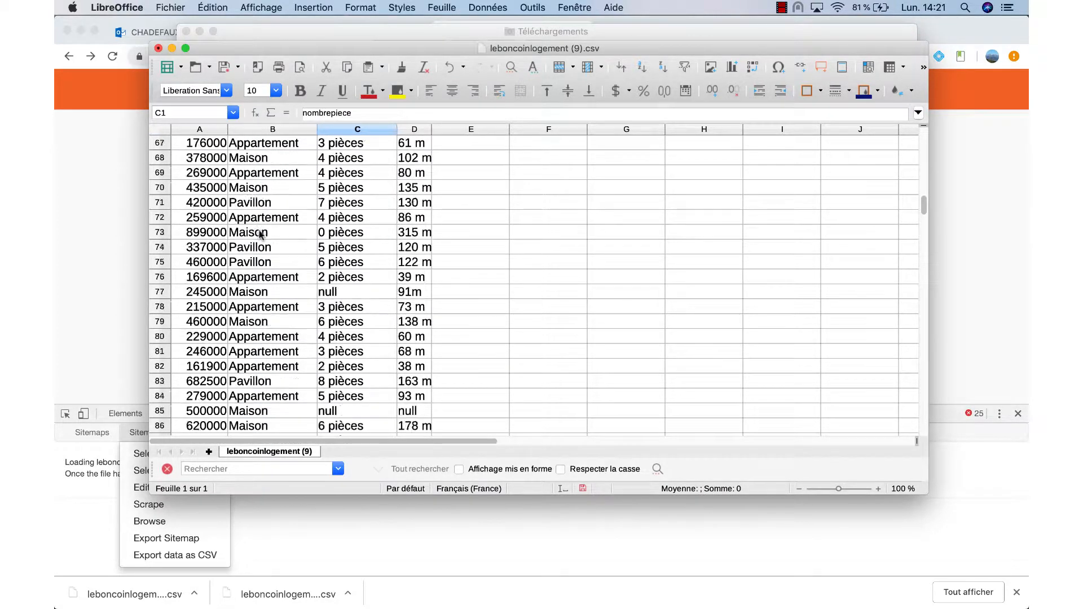
pyautogui.scroll(-3, 260, 234)
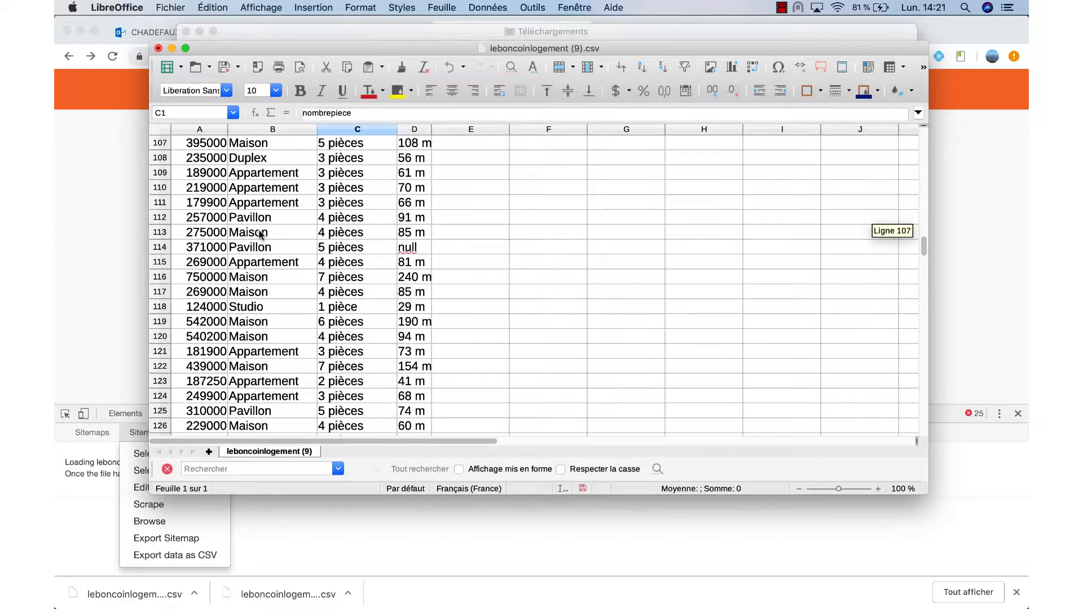
pyautogui.scroll(-2, 261, 235)
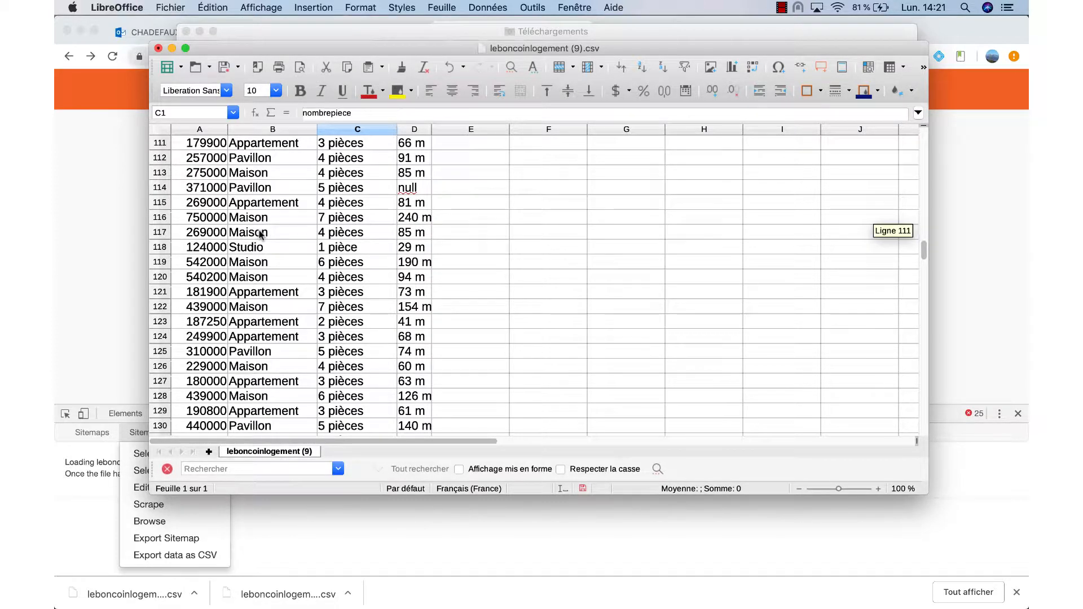
pyautogui.scroll(20, 358, 238)
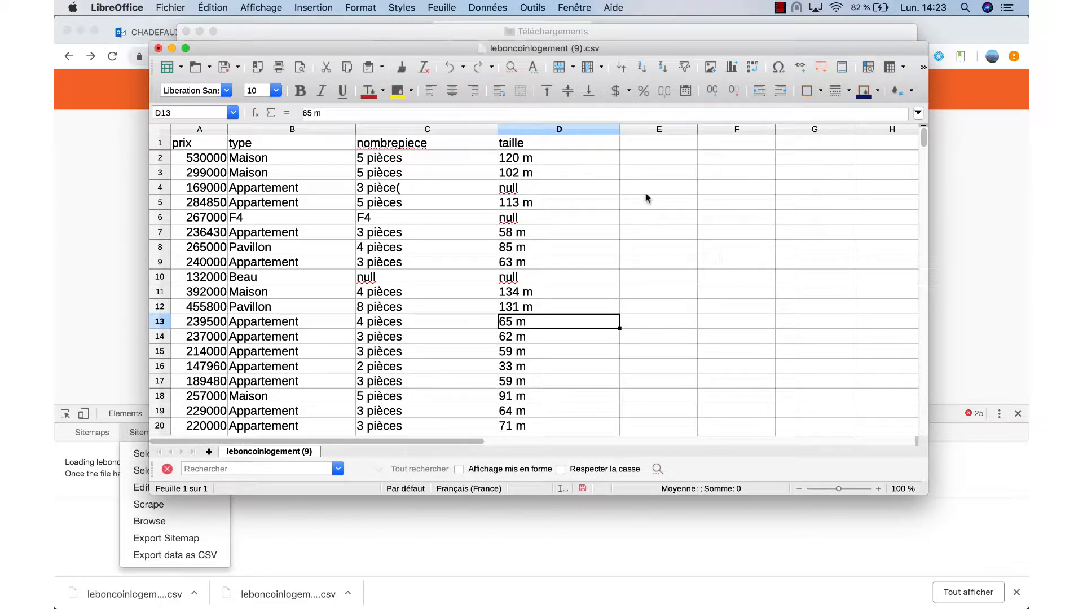
# - Split the taille column with Text to Columns, using the space as separator, to separate the numbers from the m unit
pyautogui.click(560, 133)
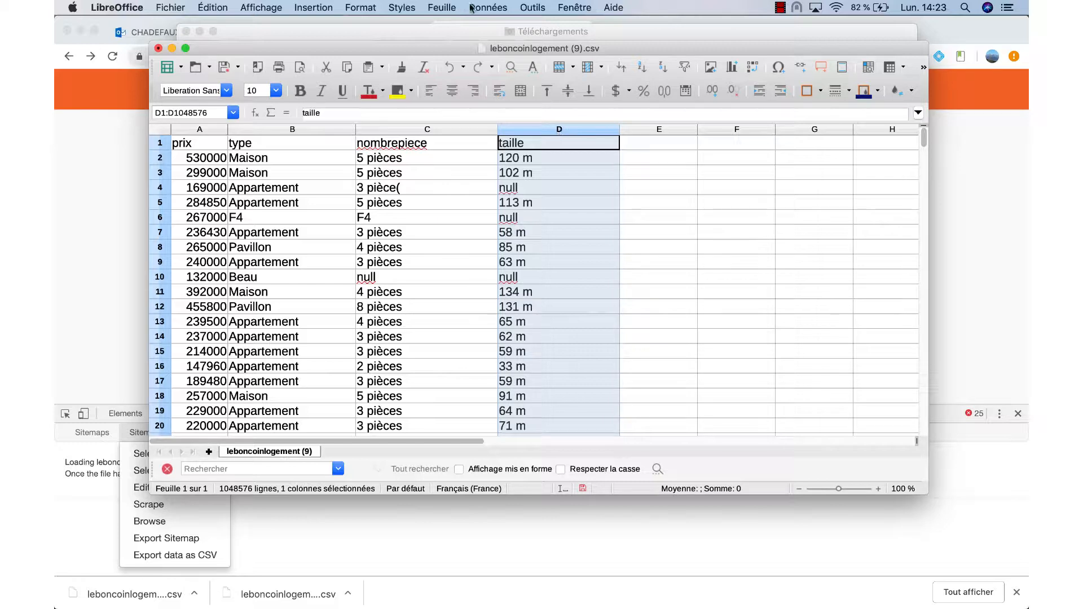
pyautogui.click(489, 8)
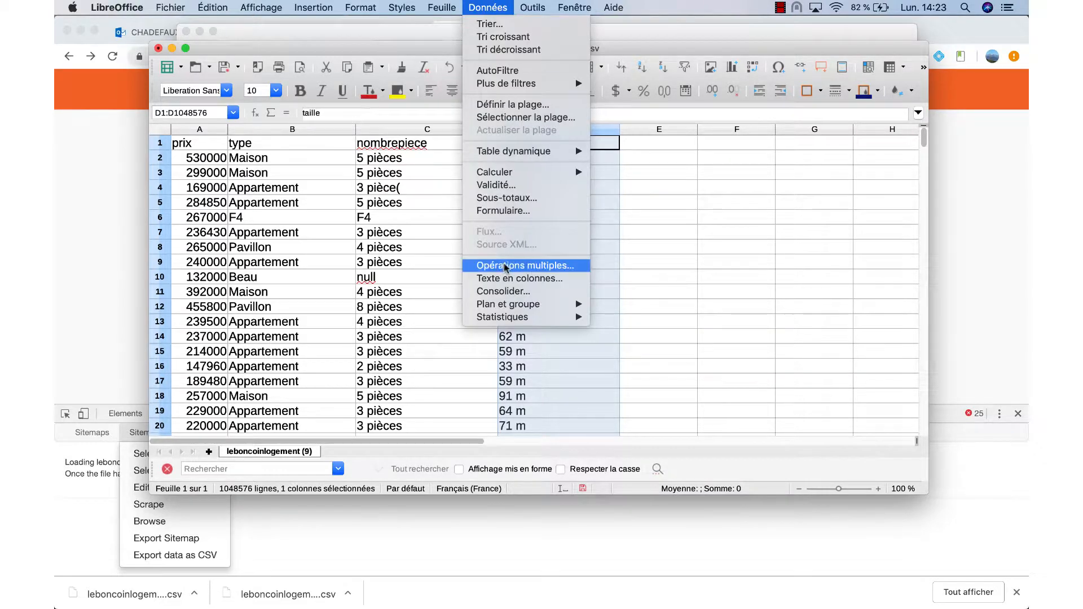
pyautogui.click(509, 279)
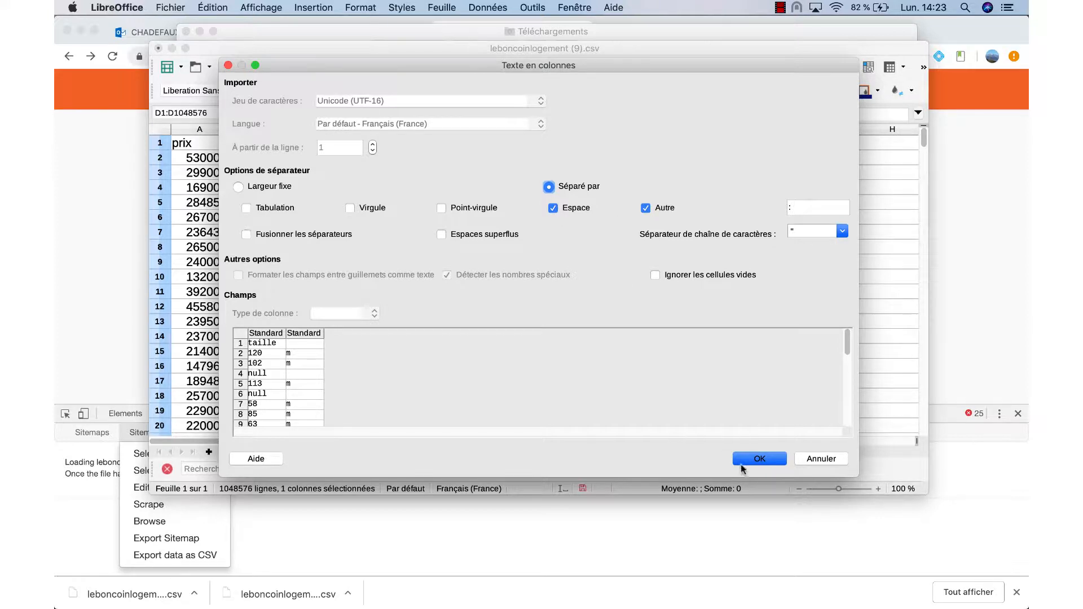
pyautogui.click(746, 460)
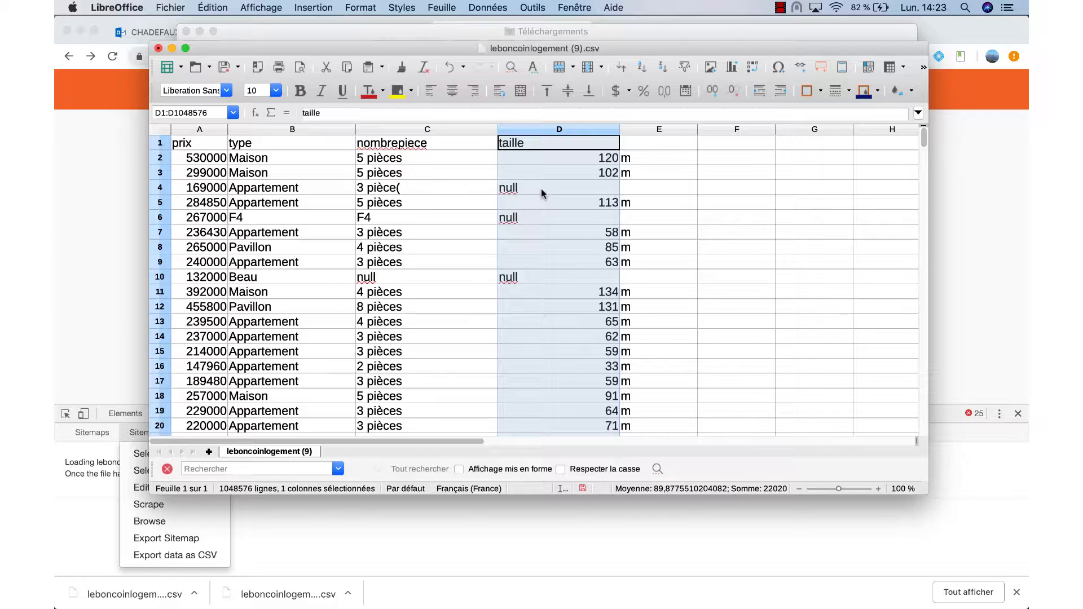
# - Delete column E, which holds only the m units split off from the taille values
pyautogui.click(659, 130)
pyautogui.rightClick(659, 130)
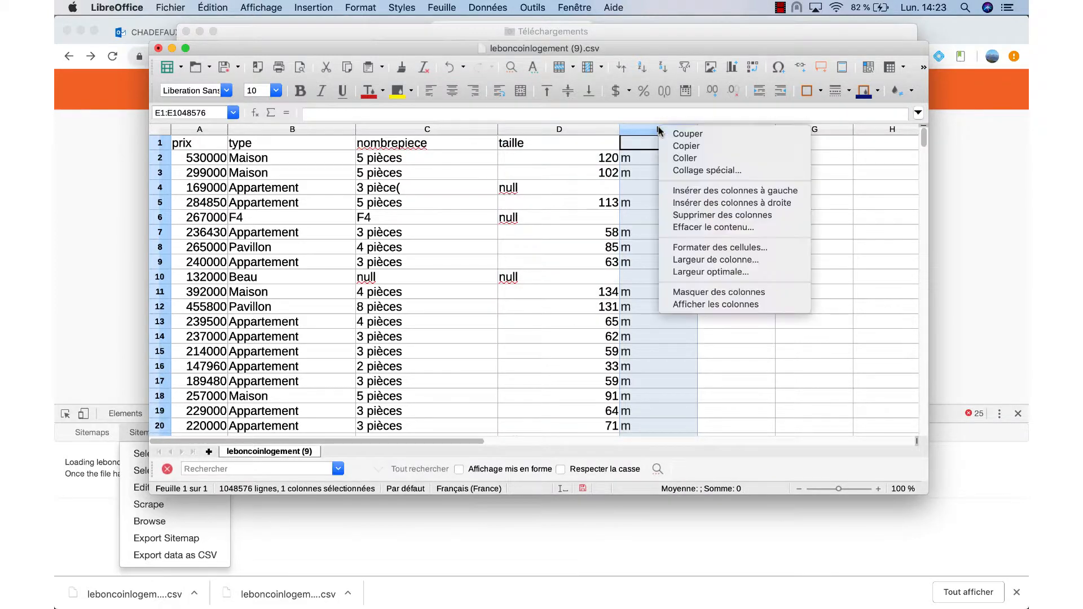
pyautogui.click(671, 214)
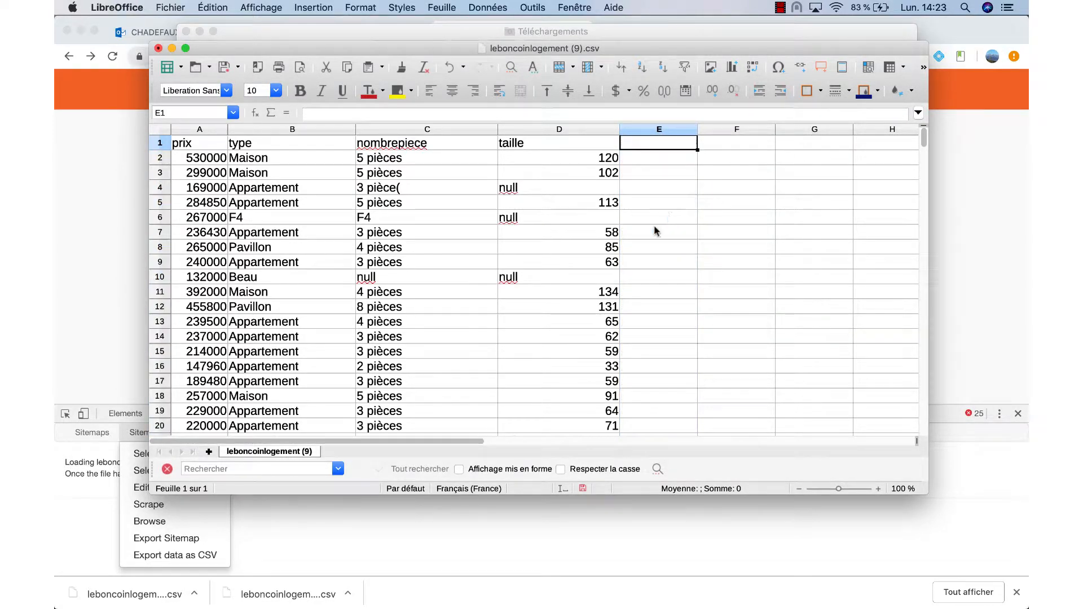
# - Remove the m unit from the taille value in row 54 so that the cell contains 50
pyautogui.scroll(-5, 572, 250)
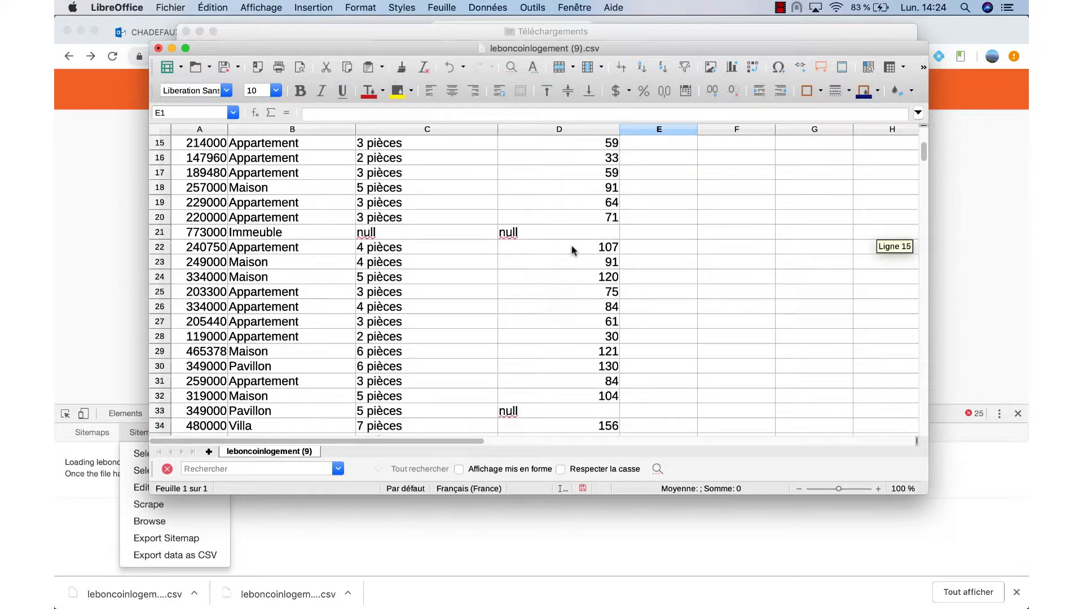
pyautogui.scroll(-7, 572, 250)
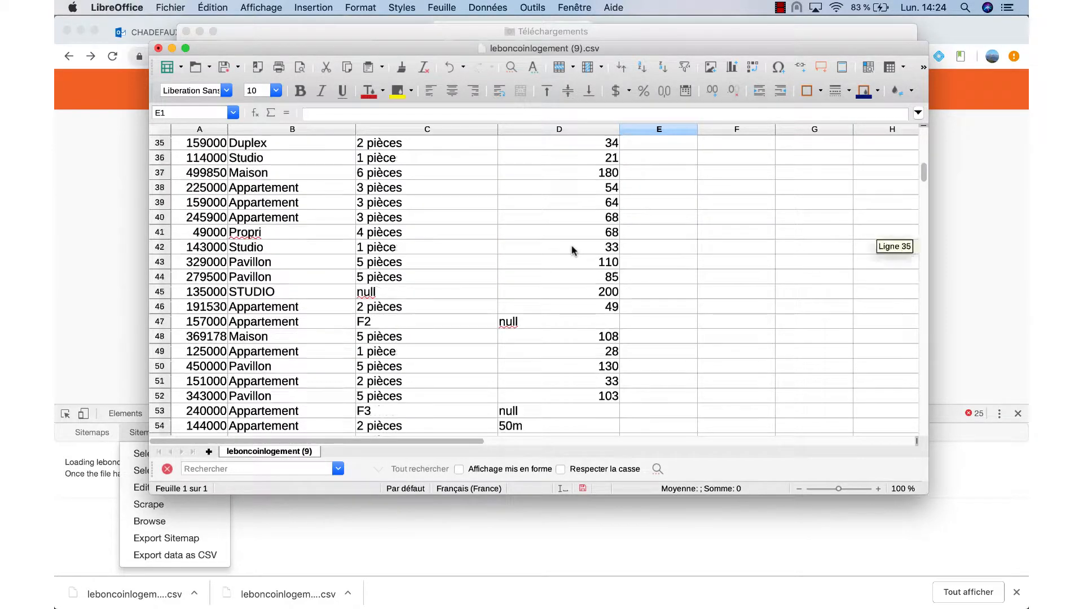
pyautogui.scroll(-3, 571, 249)
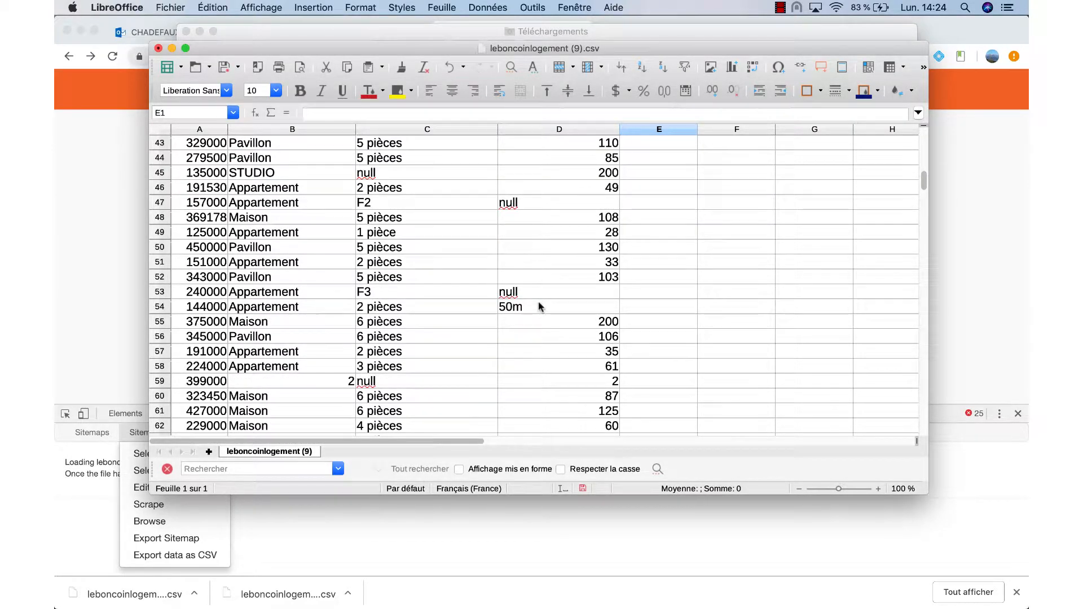
pyautogui.click(539, 307)
pyautogui.doubleClick(536, 308)
pyautogui.press('BackSpace')
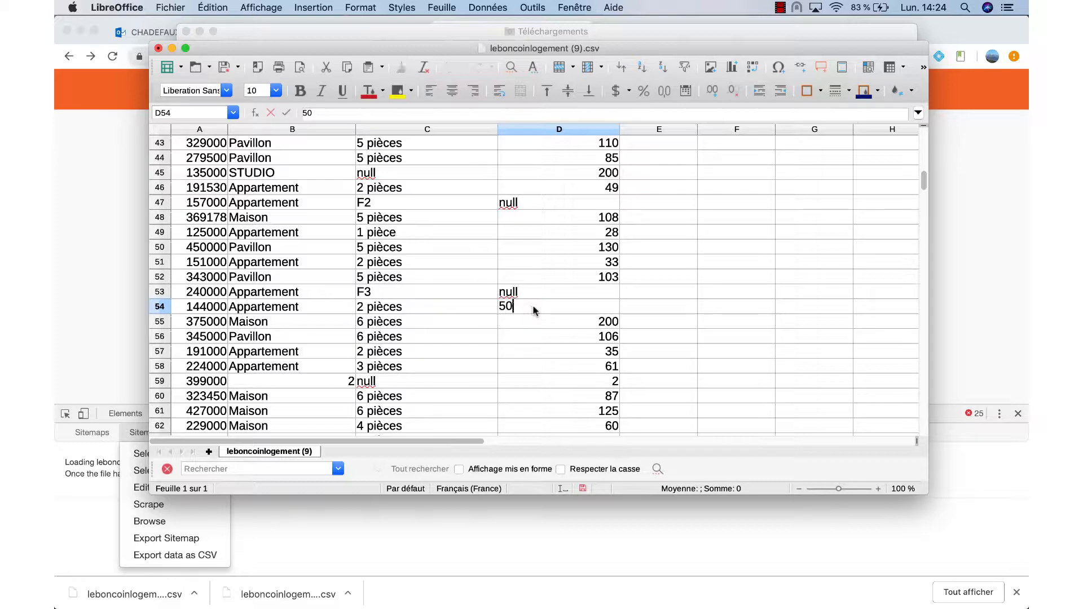
pyautogui.press('Return')
# - Remove the m unit from the taille value in row 77 so that the cell contains 91
pyautogui.scroll(-9, 550, 347)
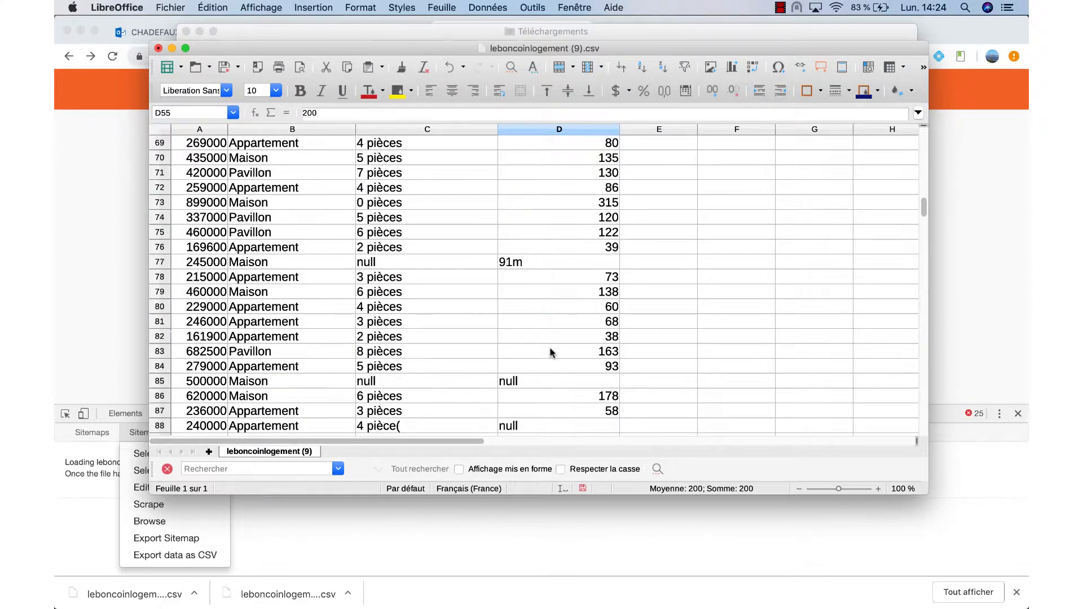
pyautogui.scroll(-1, 549, 347)
pyautogui.doubleClick(533, 219)
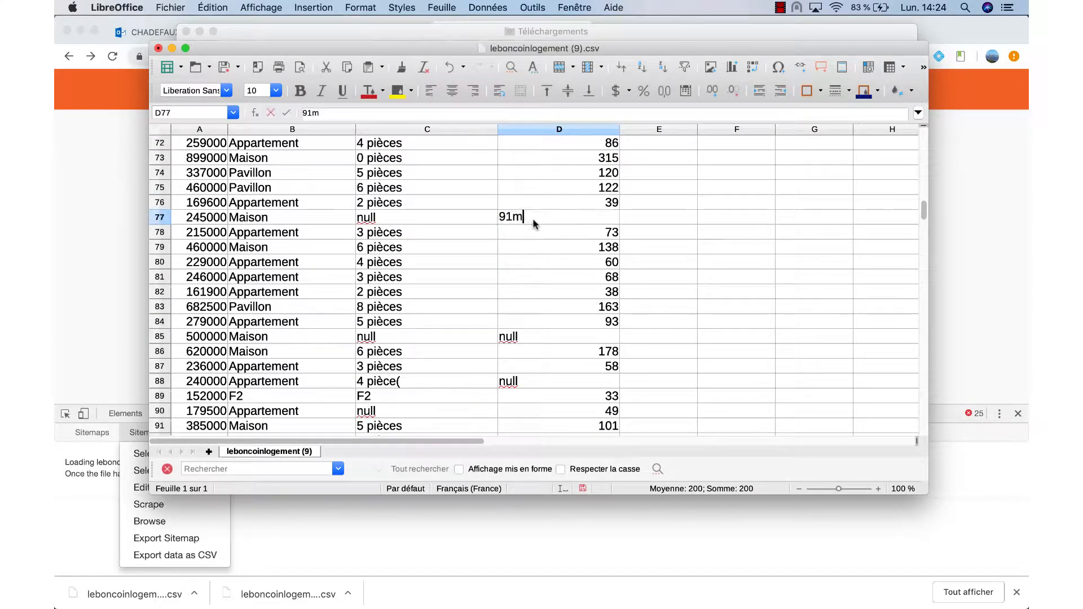
pyautogui.press('BackSpace')
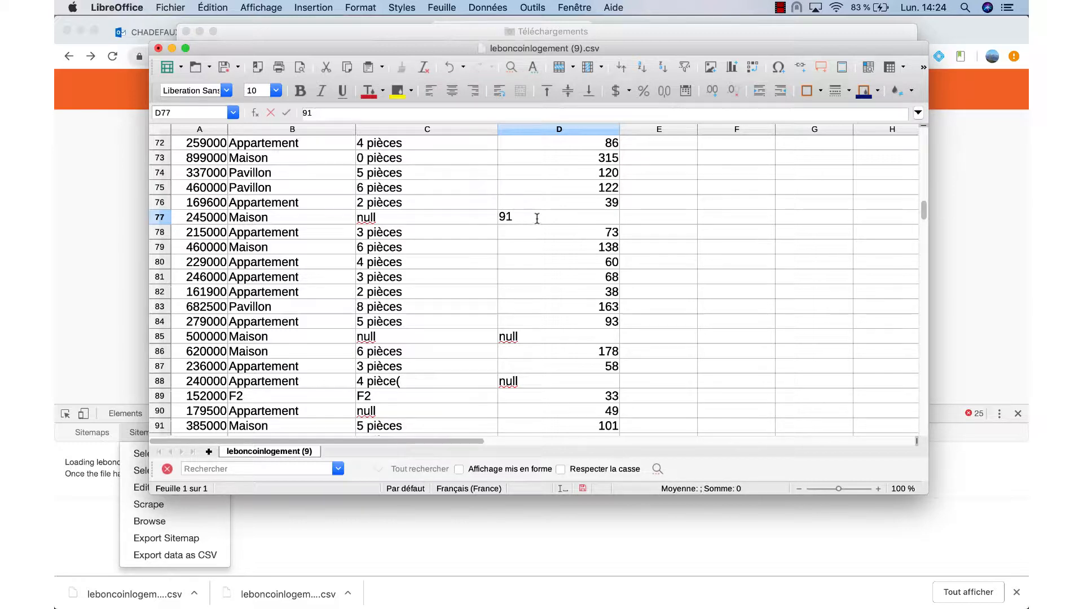
pyautogui.press('Return')
pyautogui.scroll(-7, 543, 333)
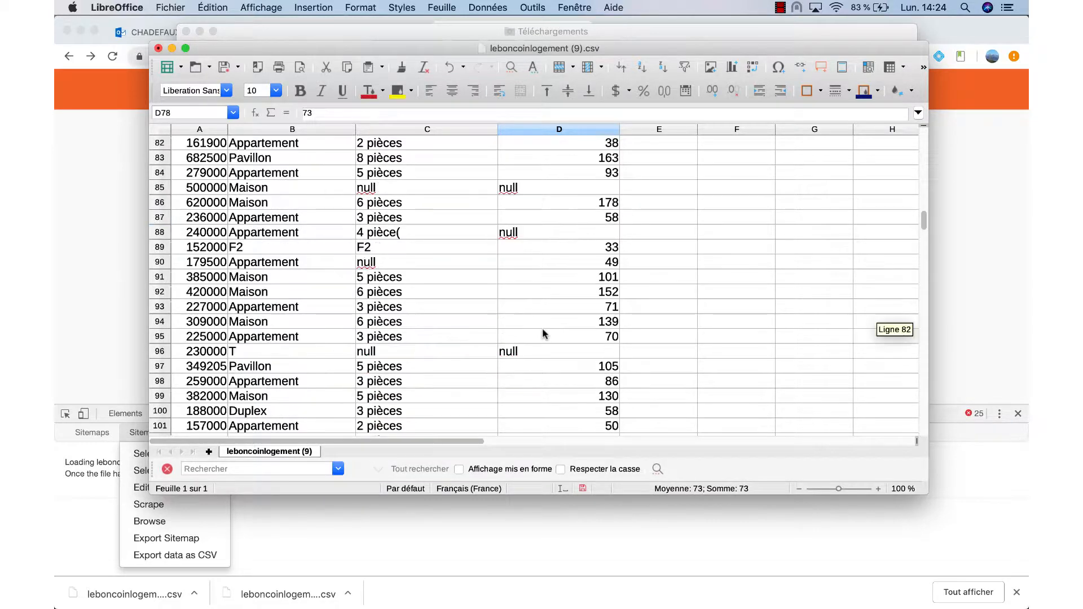
pyautogui.scroll(-1, 543, 334)
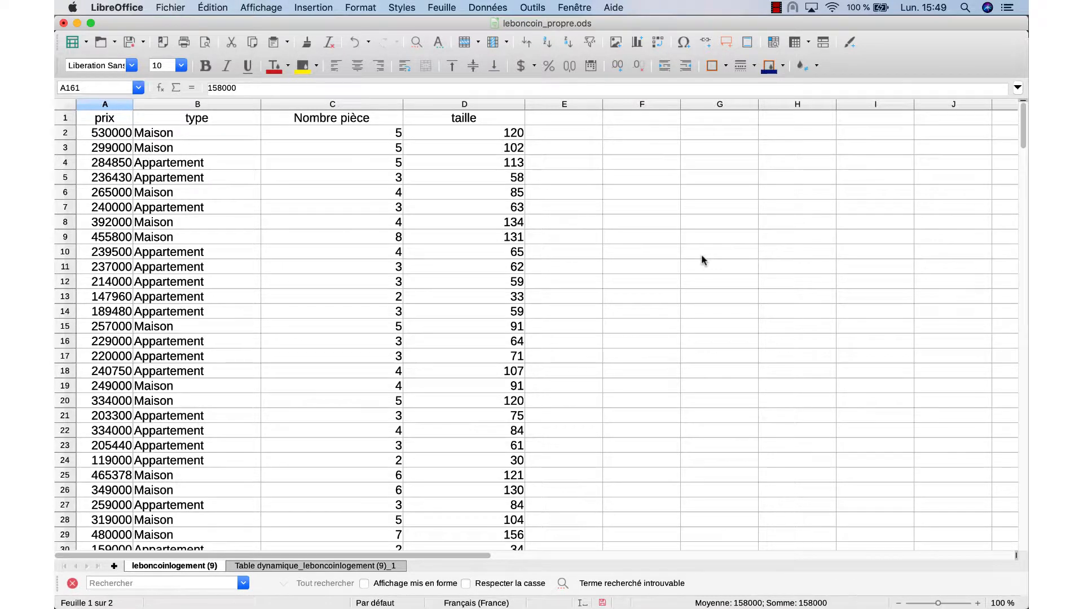
# - Look through the cleaned listings in leboncoin_propre.ods and start a pivot table from the active selection of the four data columns
pyautogui.scroll(-12, 702, 260)
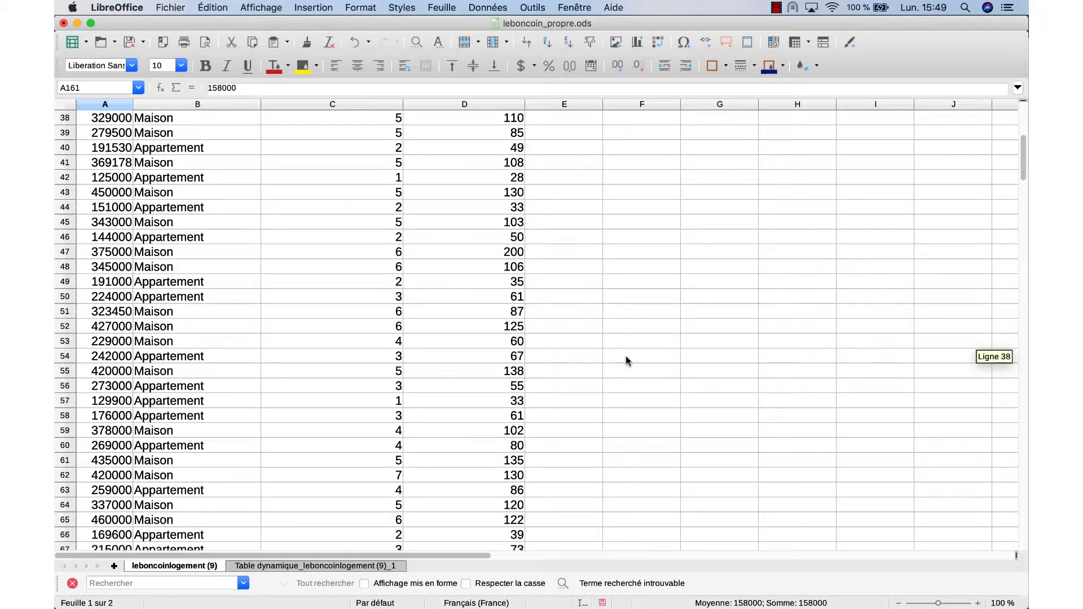
pyautogui.scroll(-8, 626, 361)
pyautogui.scroll(20, 626, 361)
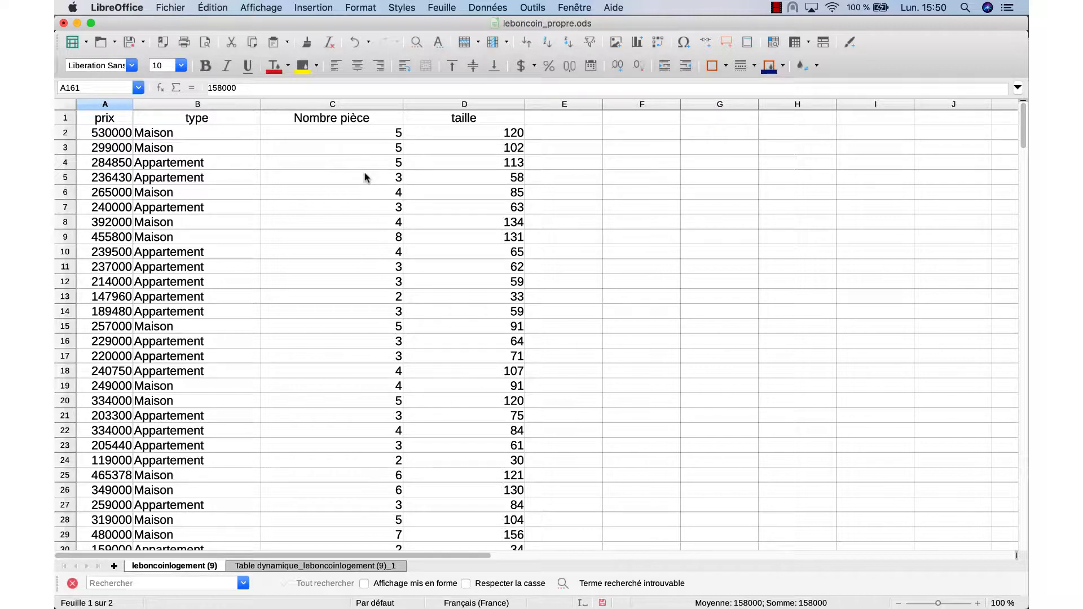
pyautogui.click(499, 8)
pyautogui.moveTo(510, 152)
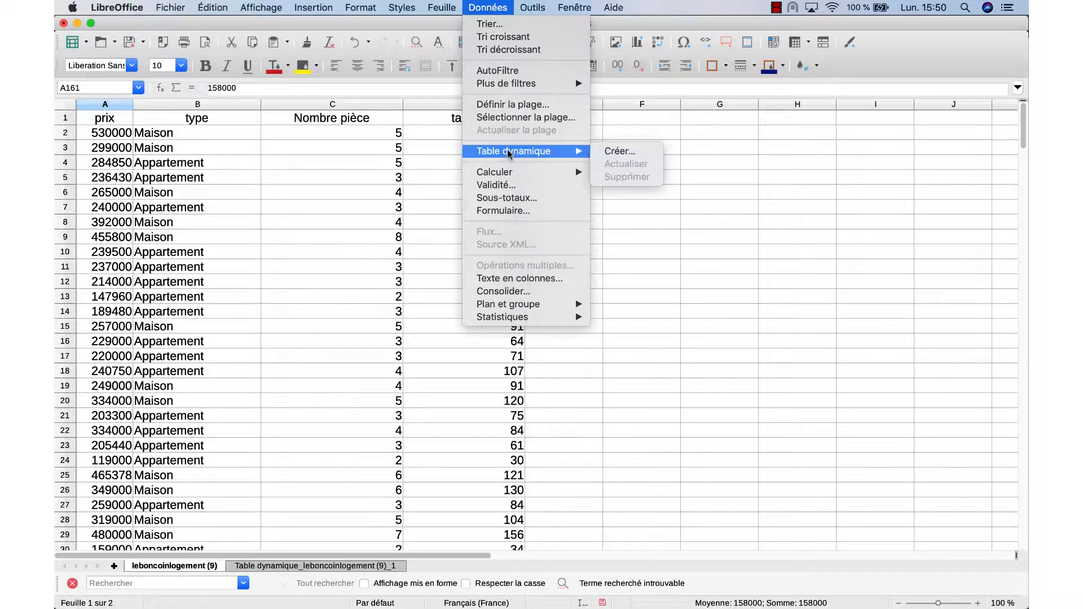
pyautogui.click(609, 151)
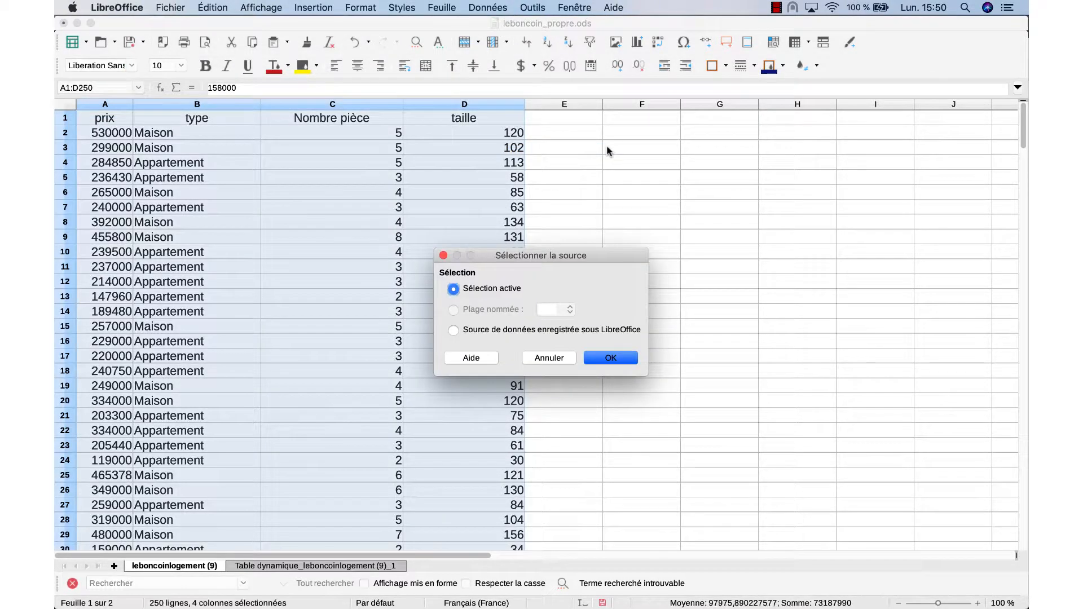
pyautogui.click(601, 358)
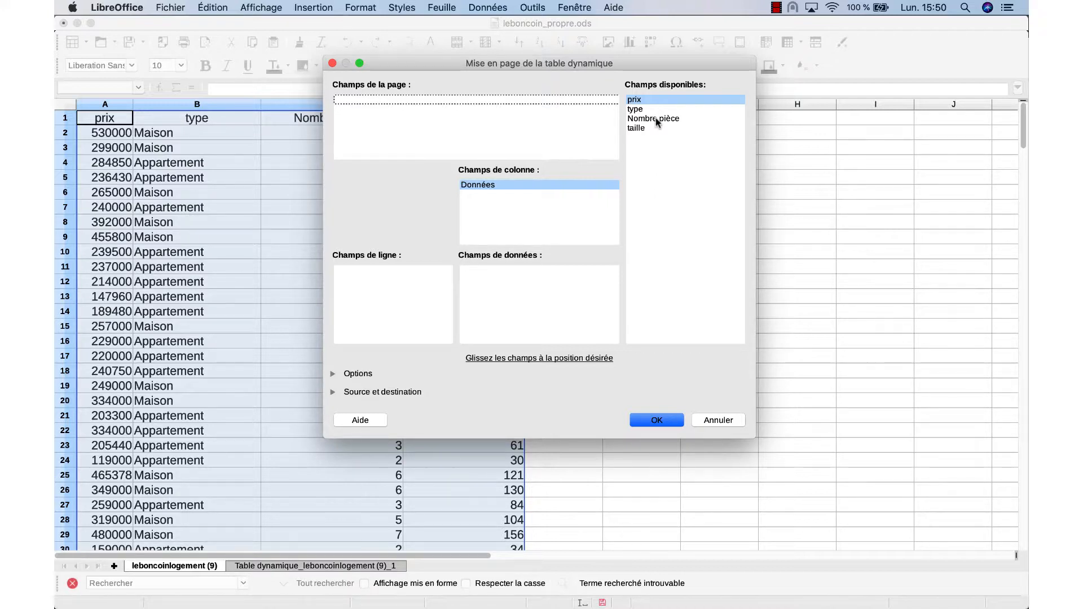
# - Lay out the pivot table with Nombre pièce as row field and prix and taille as data fields
pyautogui.moveTo(656, 121); pyautogui.dragTo(387, 281)
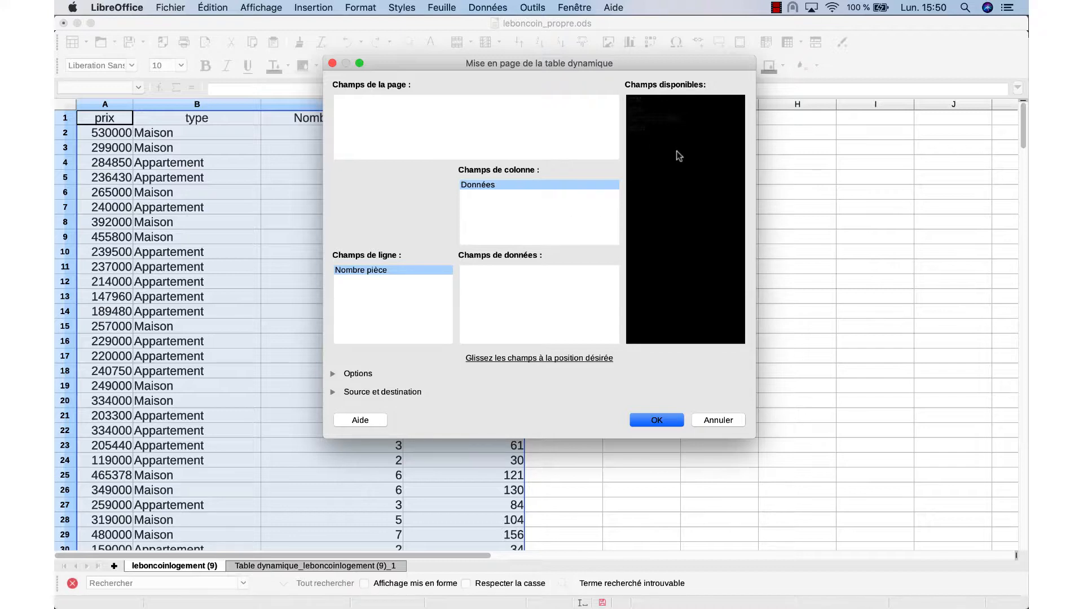
pyautogui.click(660, 109)
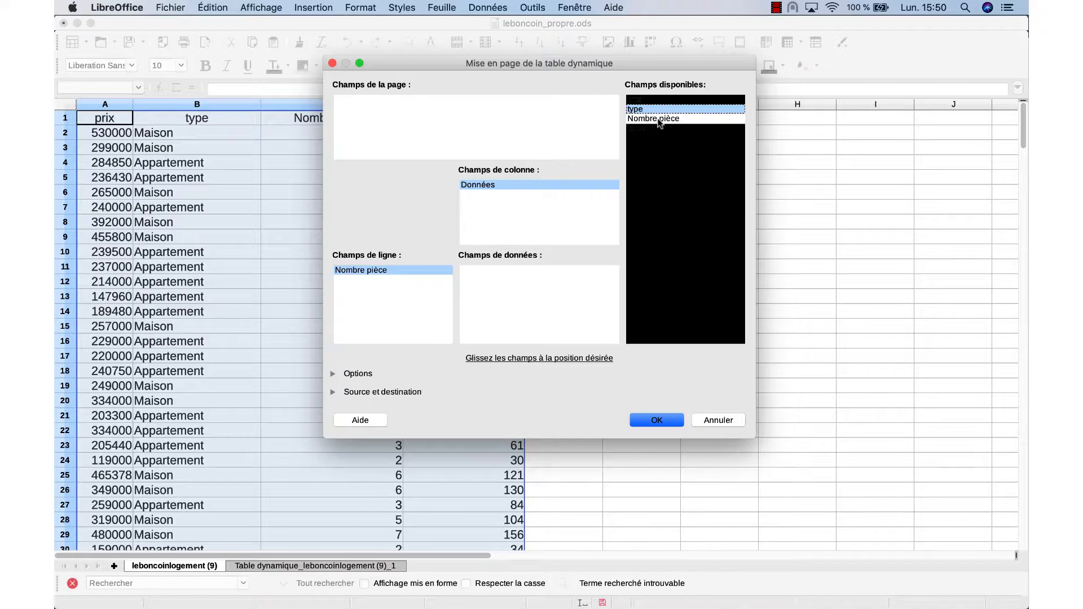
pyautogui.click(657, 100)
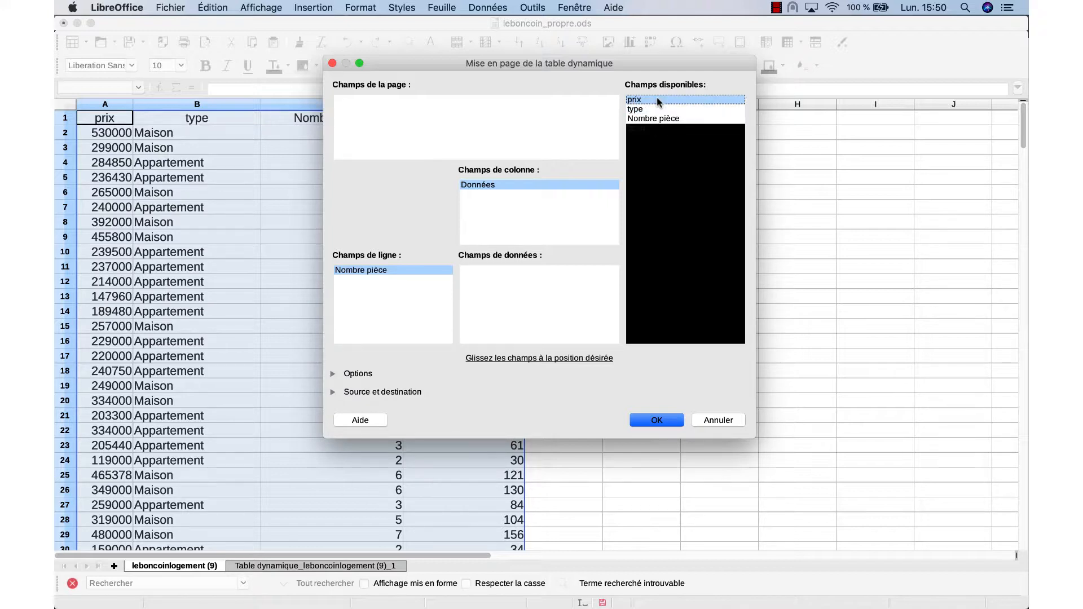
pyautogui.moveTo(658, 100); pyautogui.dragTo(499, 294)
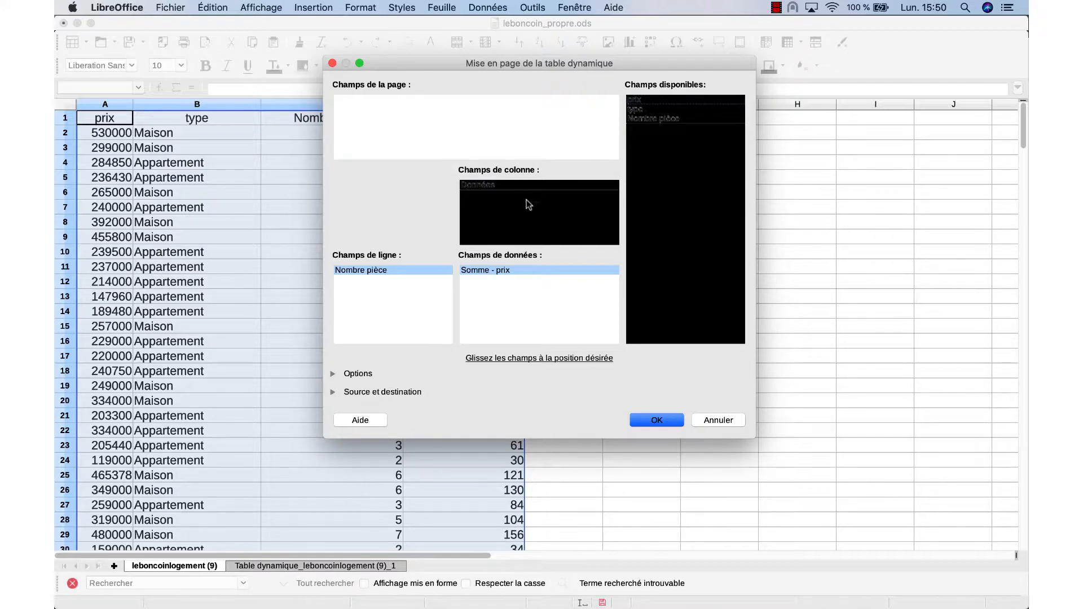
pyautogui.click(668, 119)
pyautogui.click(663, 128)
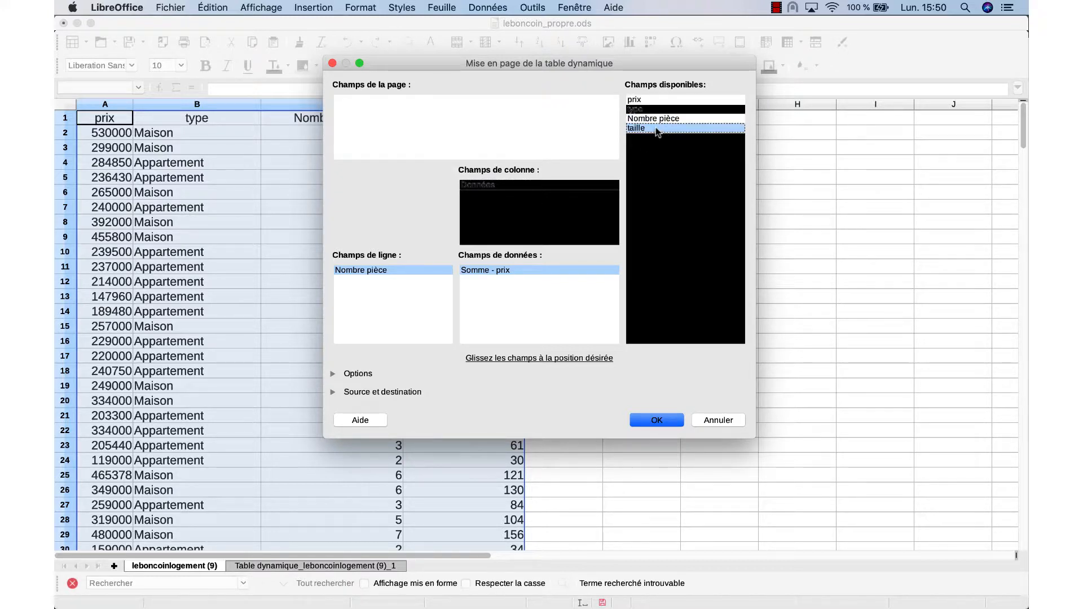
pyautogui.moveTo(656, 132); pyautogui.dragTo(517, 303)
# - Set the function of both the prix and taille data fields to Moyenne
pyautogui.doubleClick(511, 270)
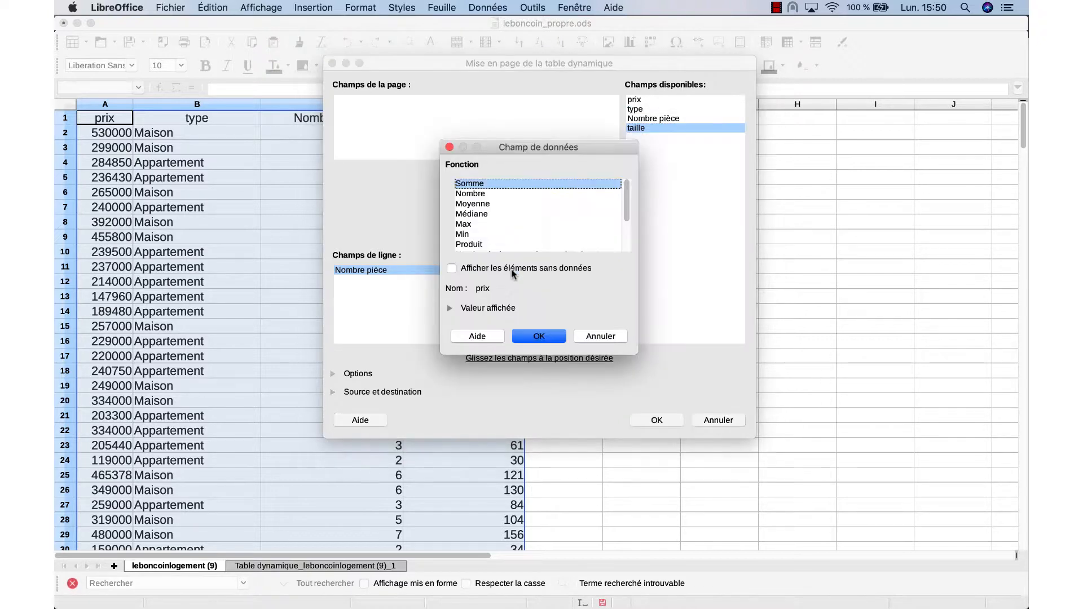
pyautogui.click(483, 204)
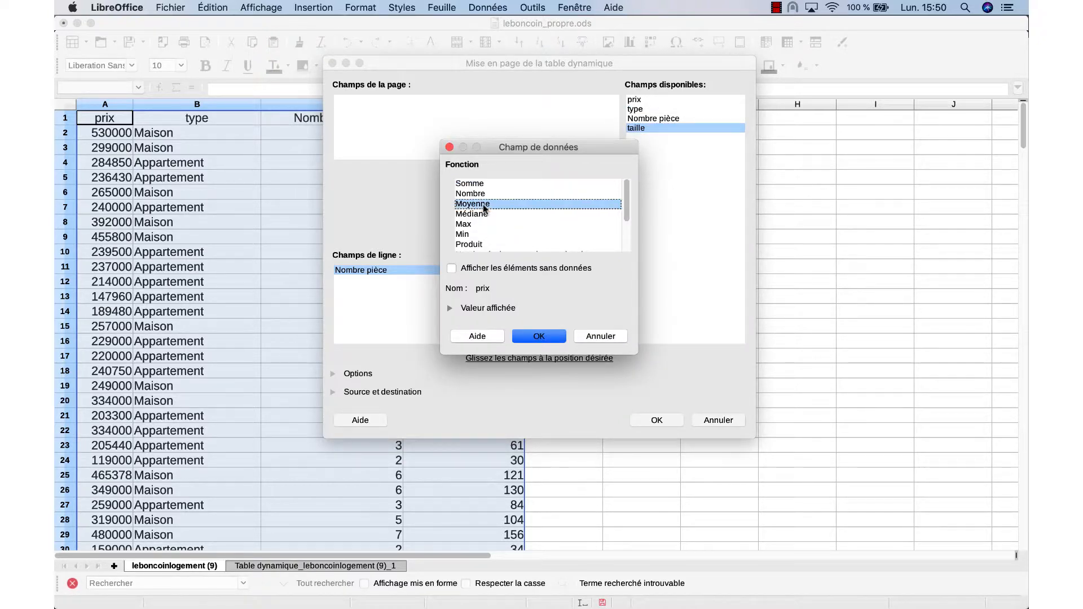
pyautogui.click(536, 337)
pyautogui.click(504, 282)
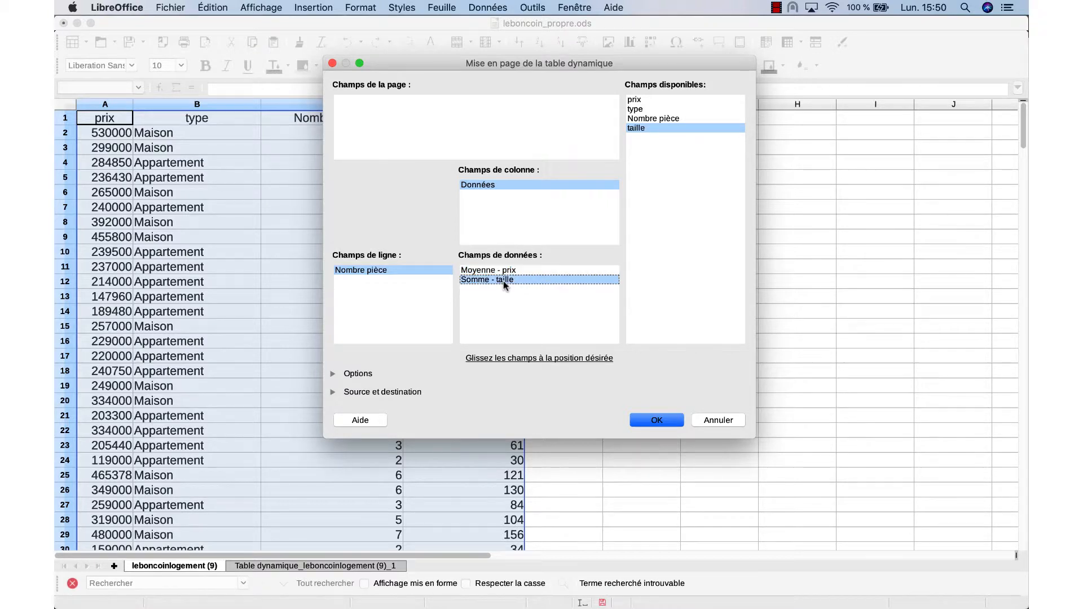
pyautogui.doubleClick(504, 280)
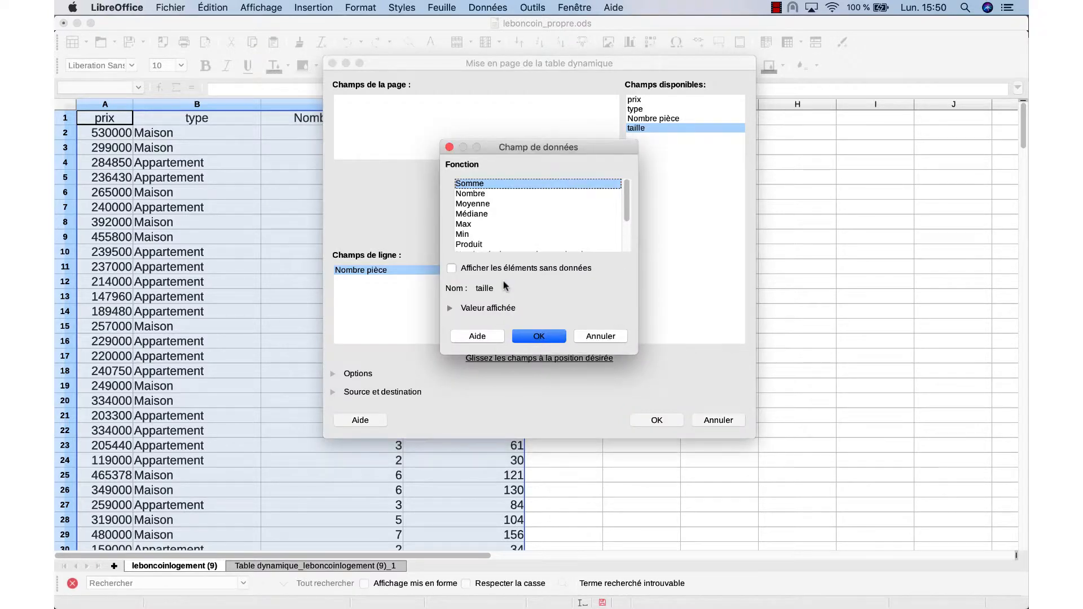
pyautogui.click(484, 203)
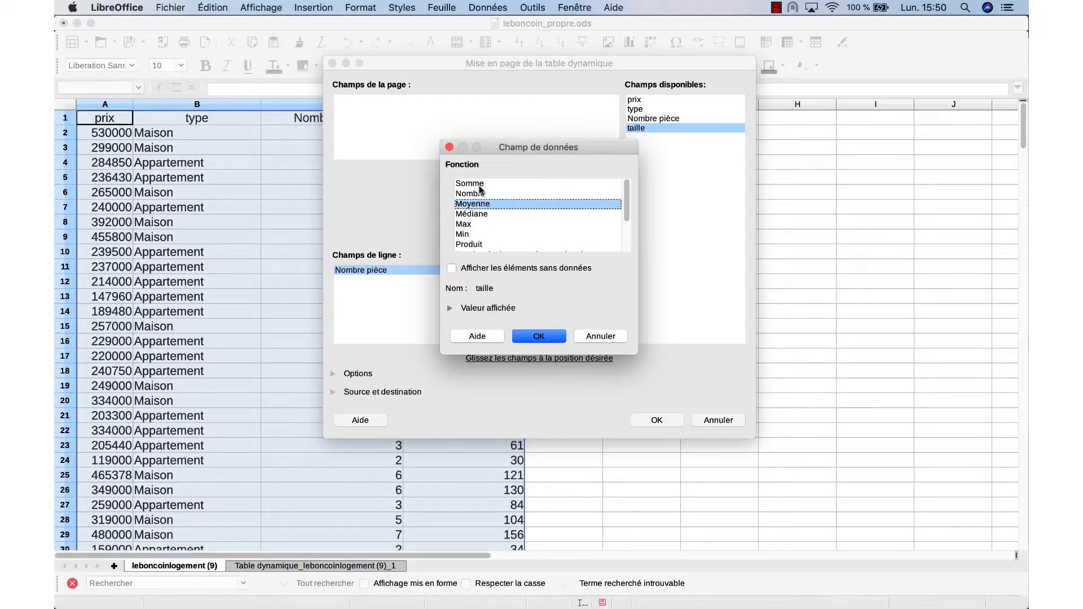
pyautogui.click(538, 335)
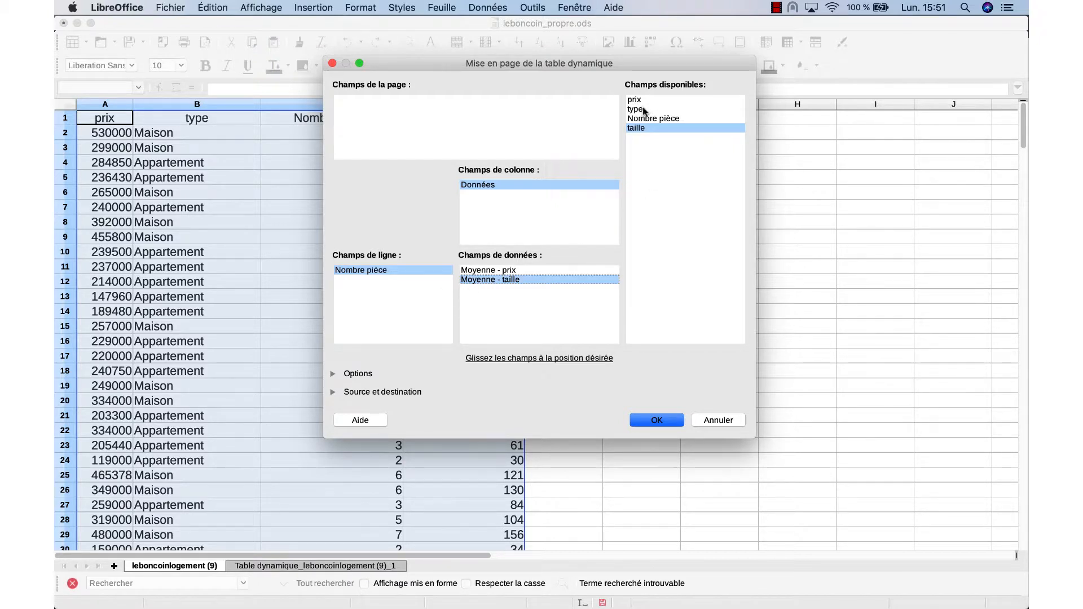
# - Add type as a column field below Données and create the pivot table
pyautogui.moveTo(643, 108); pyautogui.dragTo(546, 195)
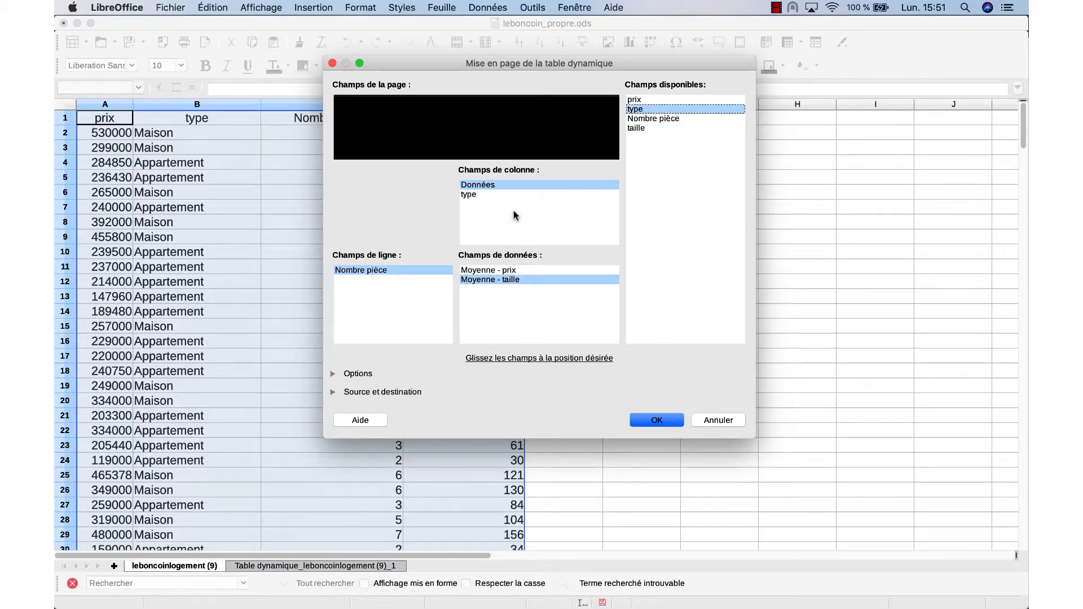
pyautogui.click(662, 418)
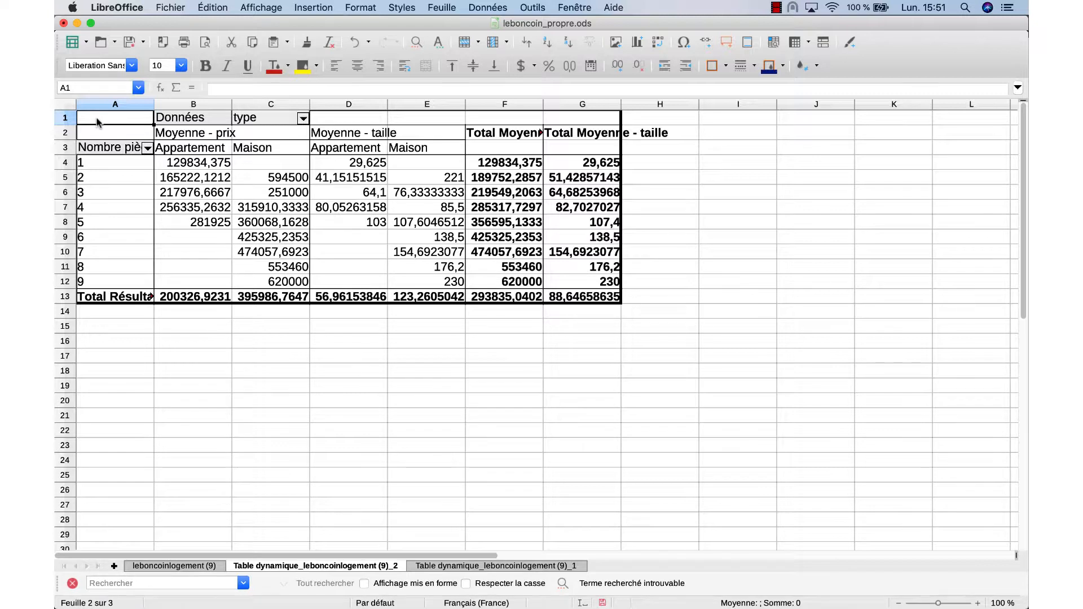
# - Format cells A1:H14 of the pivot table sheet as whole numbers with the -1235 number format
pyautogui.moveTo(96, 121); pyautogui.dragTo(626, 309)
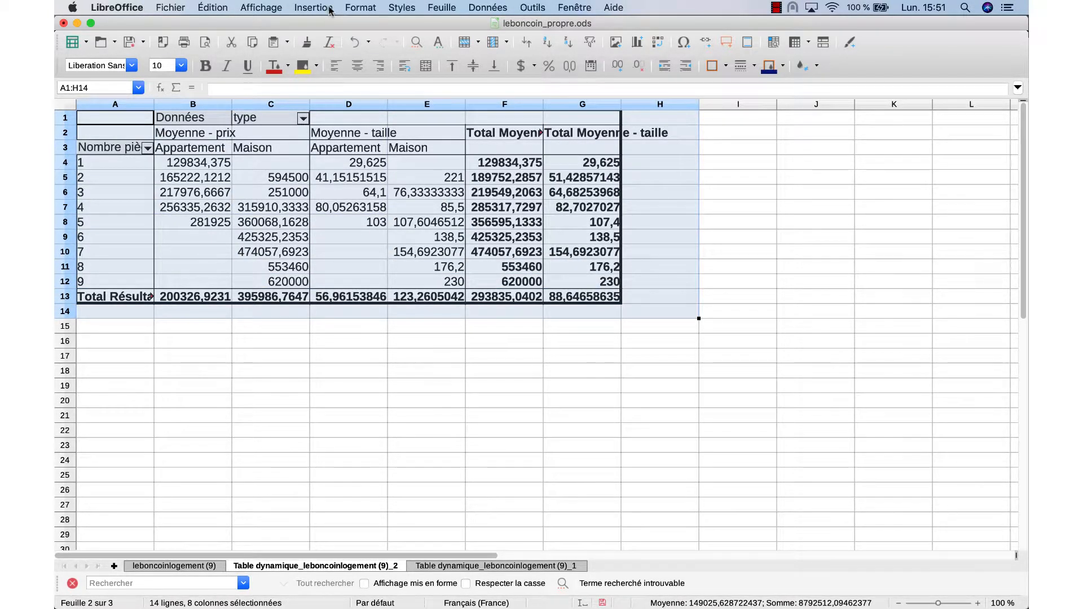
pyautogui.click(361, 7)
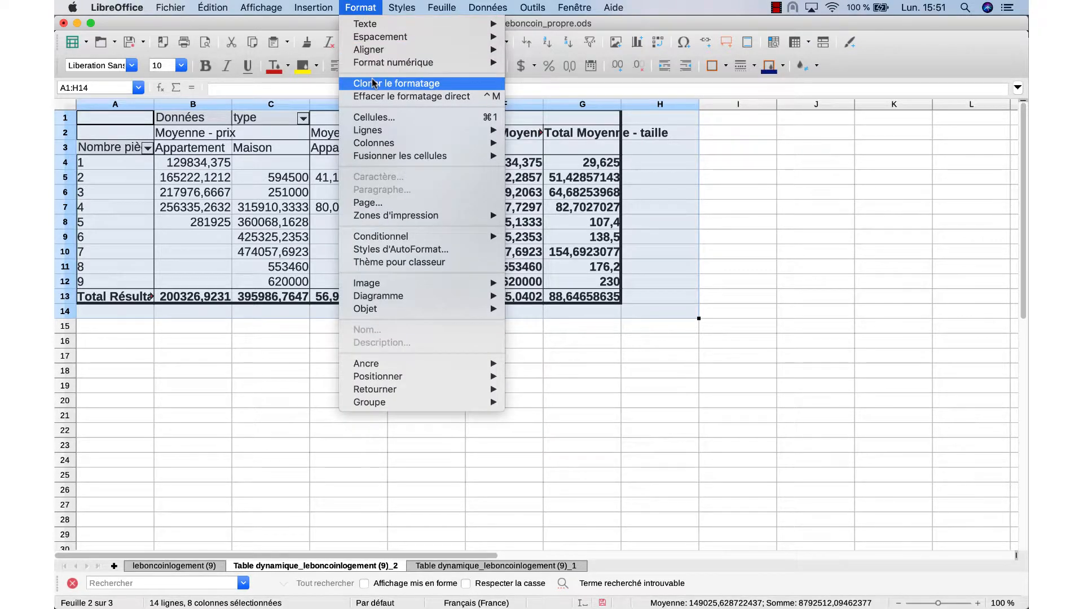
pyautogui.click(378, 117)
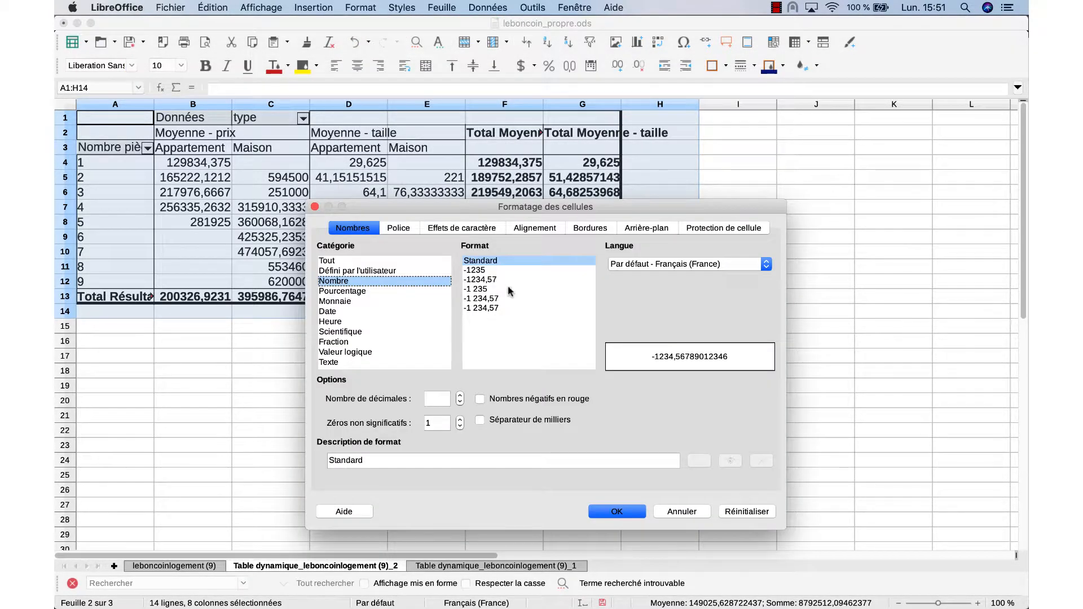
pyautogui.click(489, 270)
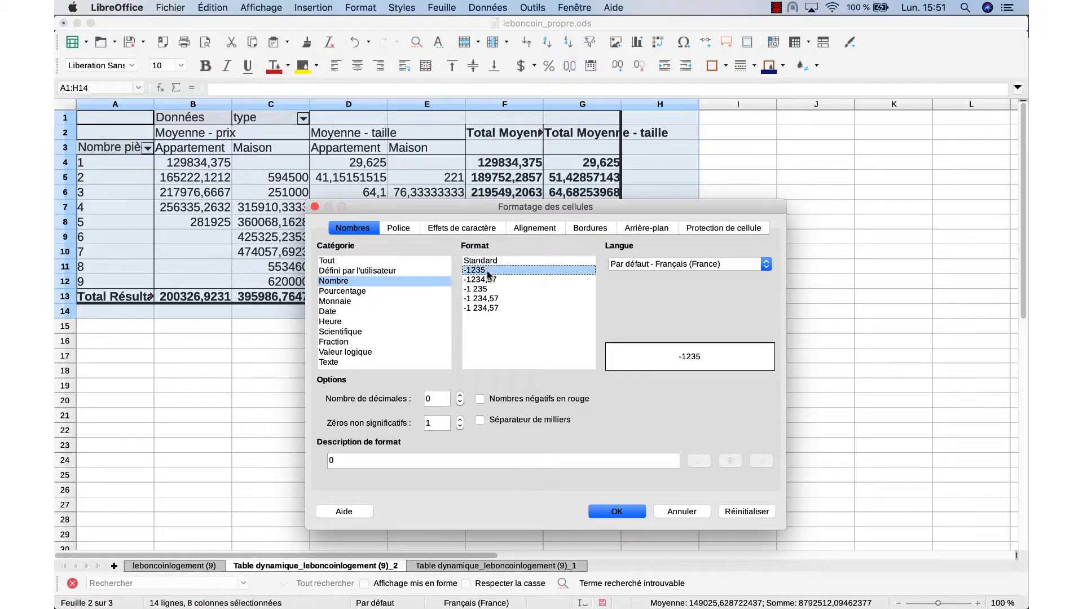
pyautogui.click(616, 511)
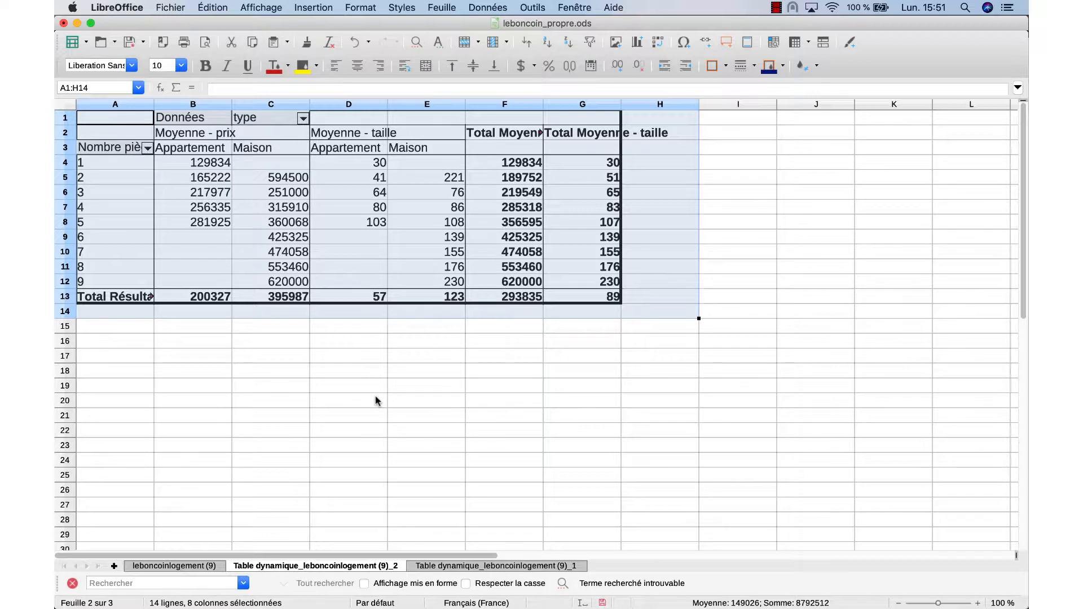
pyautogui.click(146, 149)
pyautogui.click(147, 149)
pyautogui.click(147, 149)
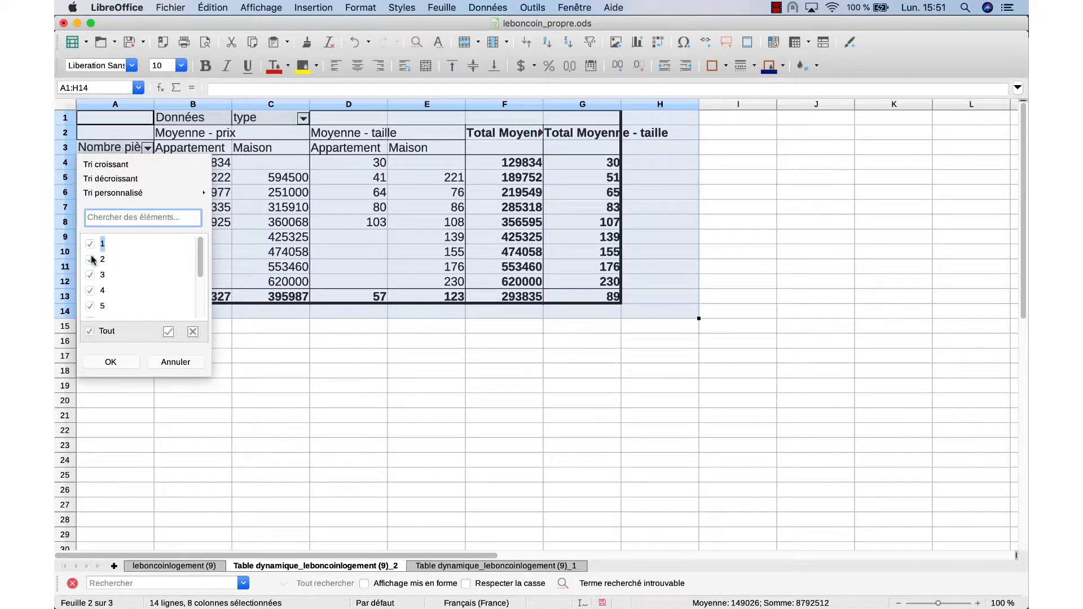
pyautogui.click(147, 148)
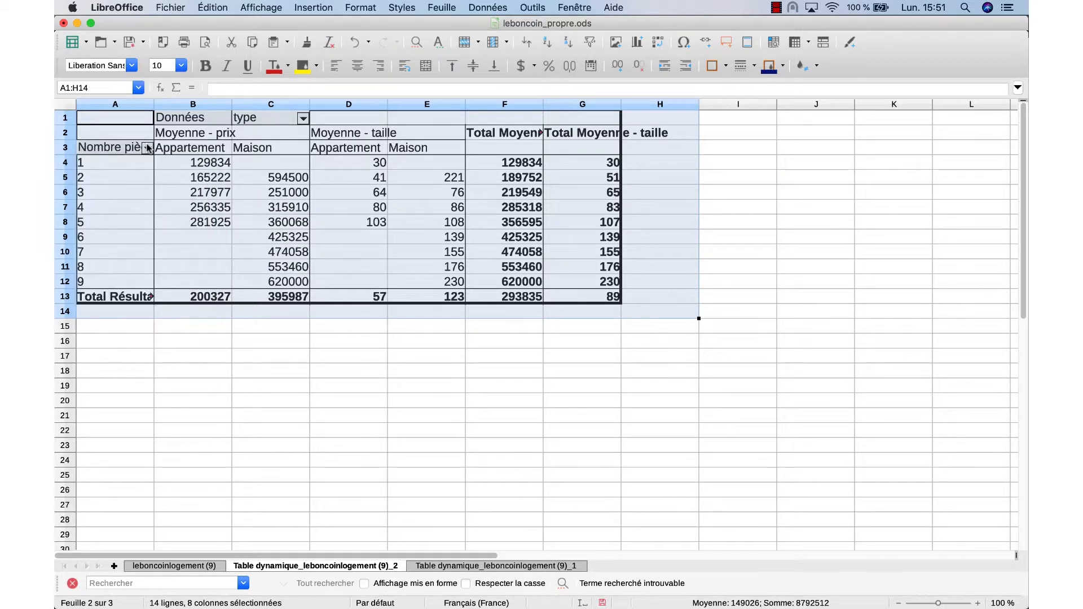